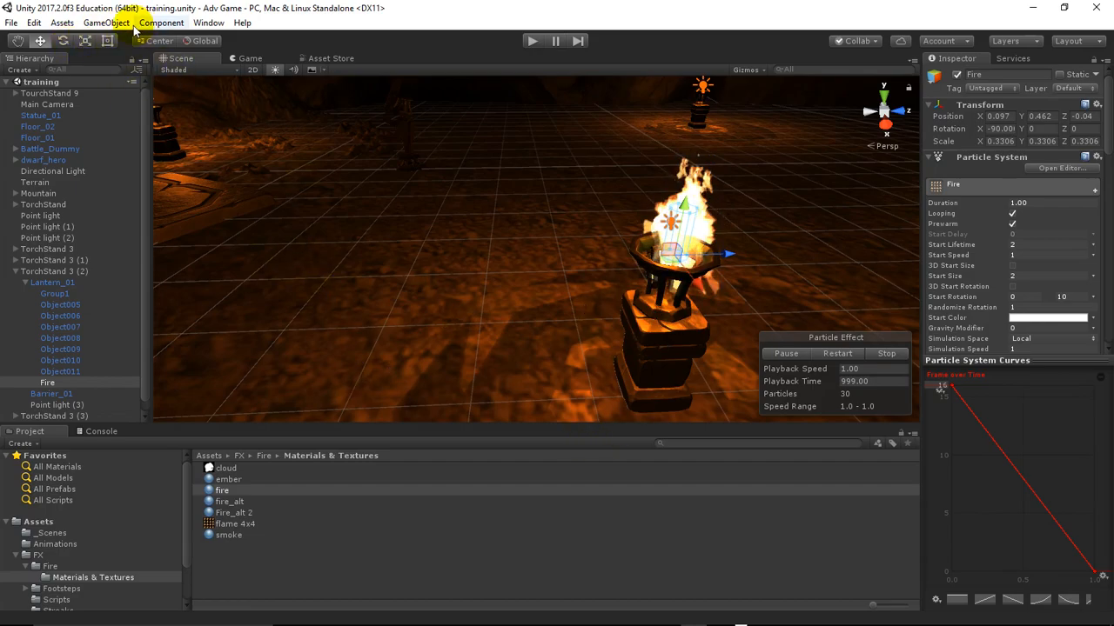
Add a new Particle System effect object to the training scene
left_click(106, 23)
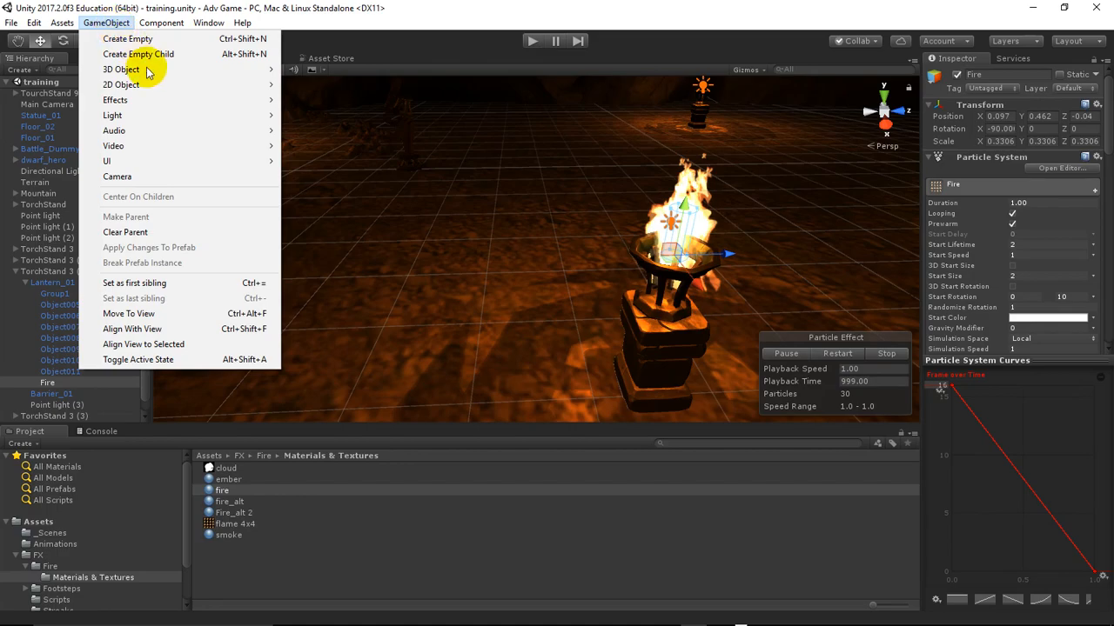
mouse_move(159, 101)
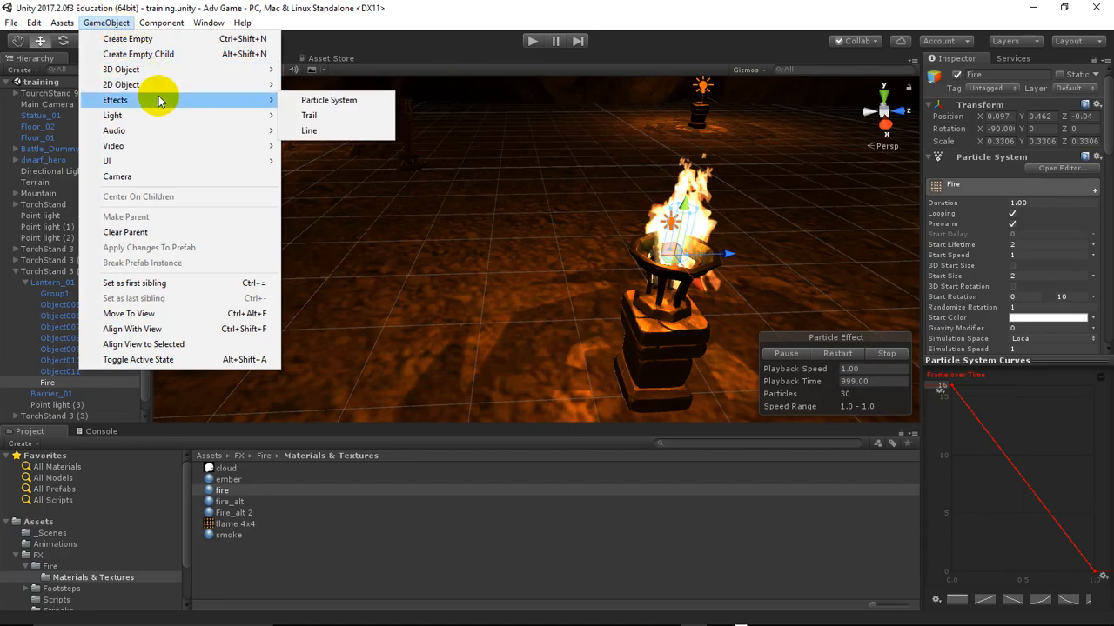
left_click(328, 101)
Move the new particle system beside the burning torch stand, to about X 19.48, Y -0.23, Z 25.4
scroll(406, 206, "down", 2)
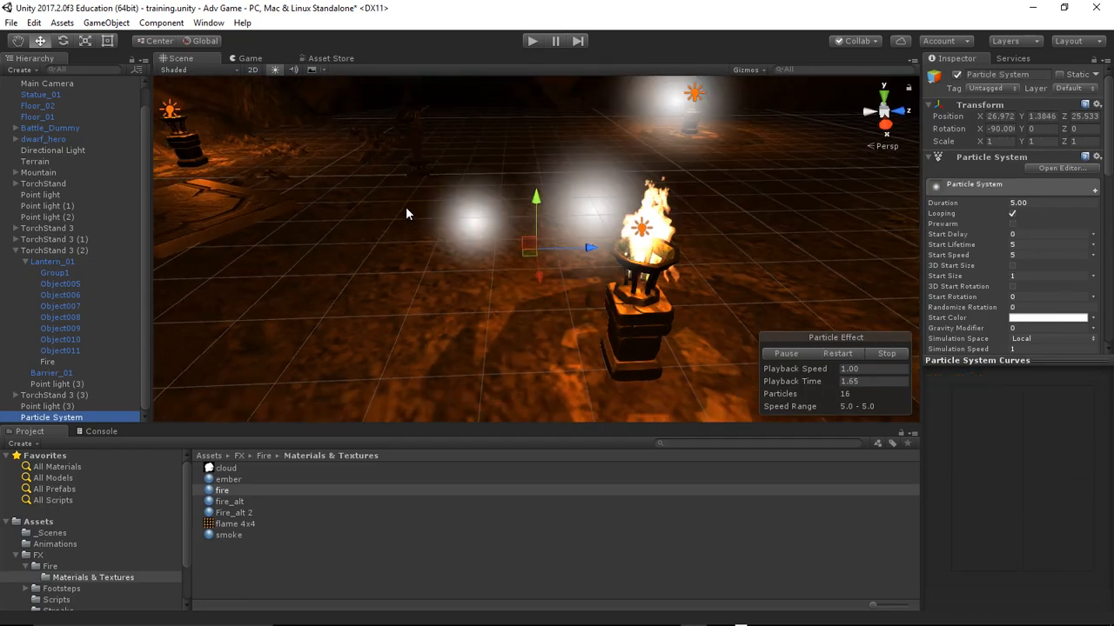
scroll(405, 207, "down", 1)
left_click_drag(523, 247, 525, 193)
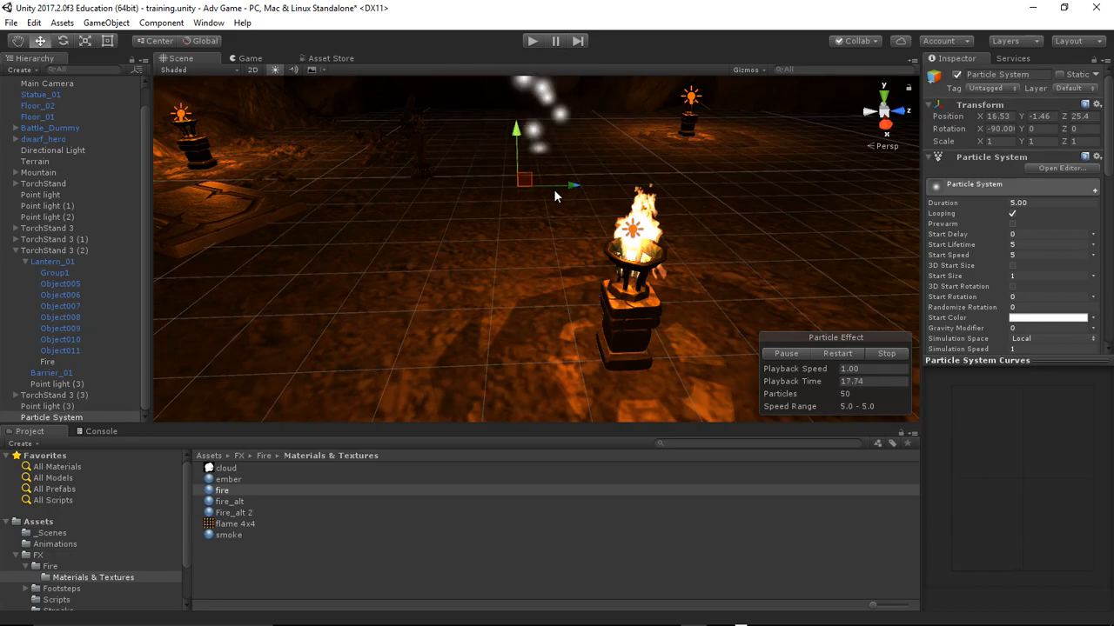
left_click_drag(517, 184, 521, 235)
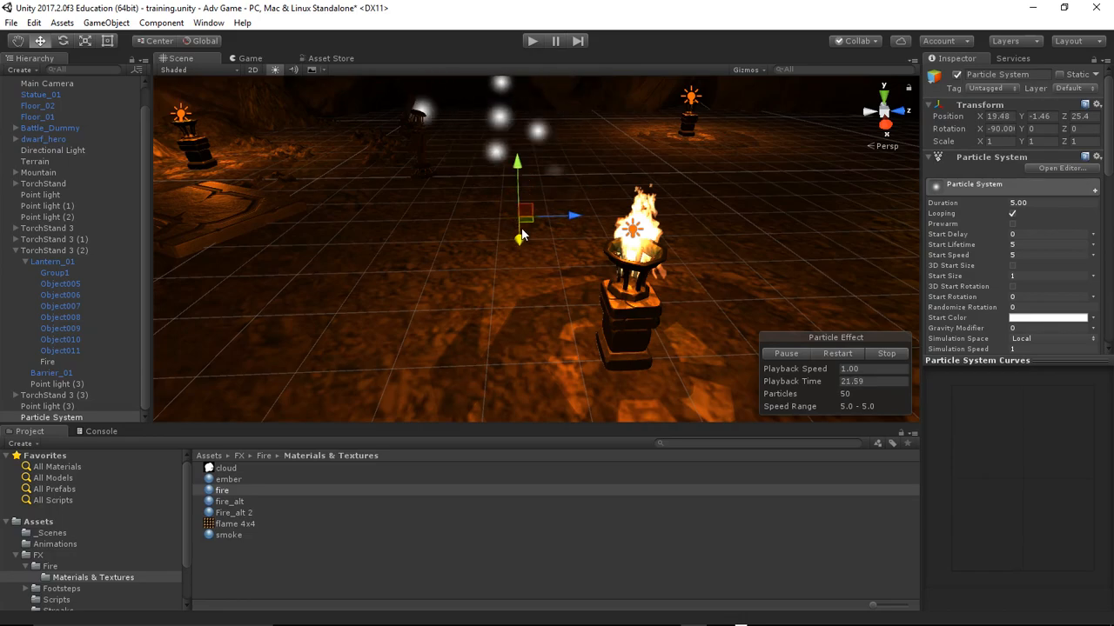
scroll(521, 235, "down", 2)
scroll(520, 235, "down", 3)
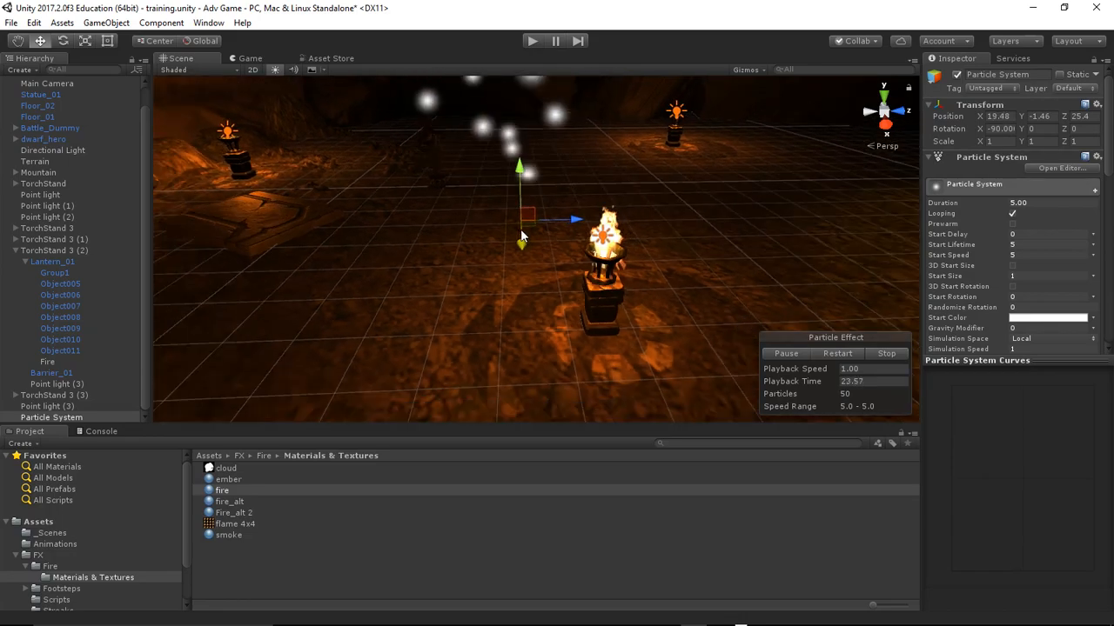
scroll(521, 235, "up", 5)
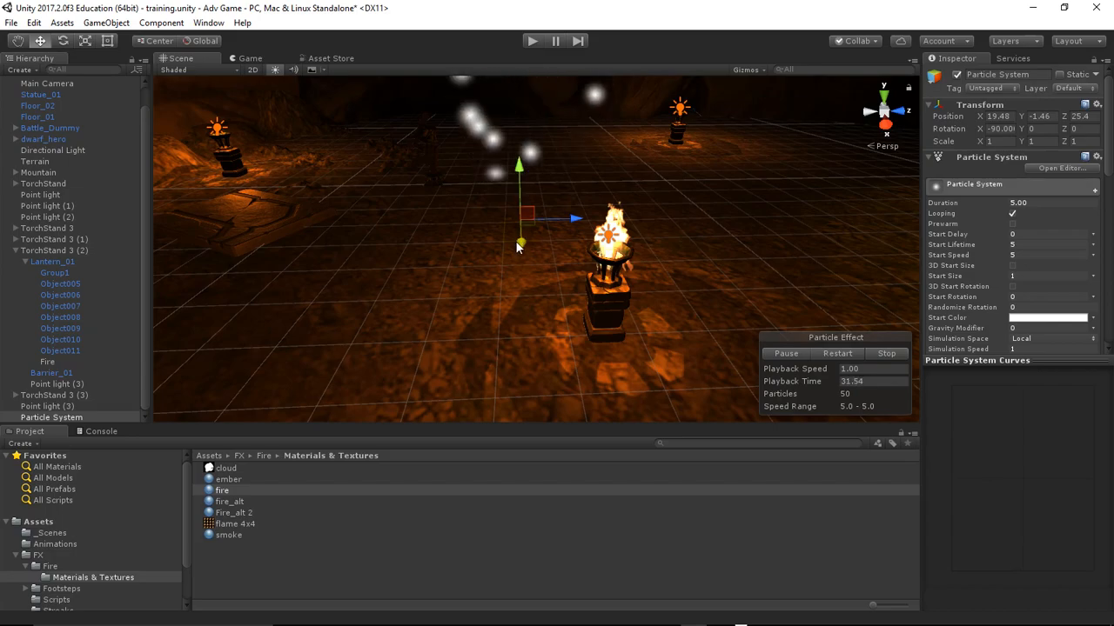
left_click_drag(520, 167, 519, 131)
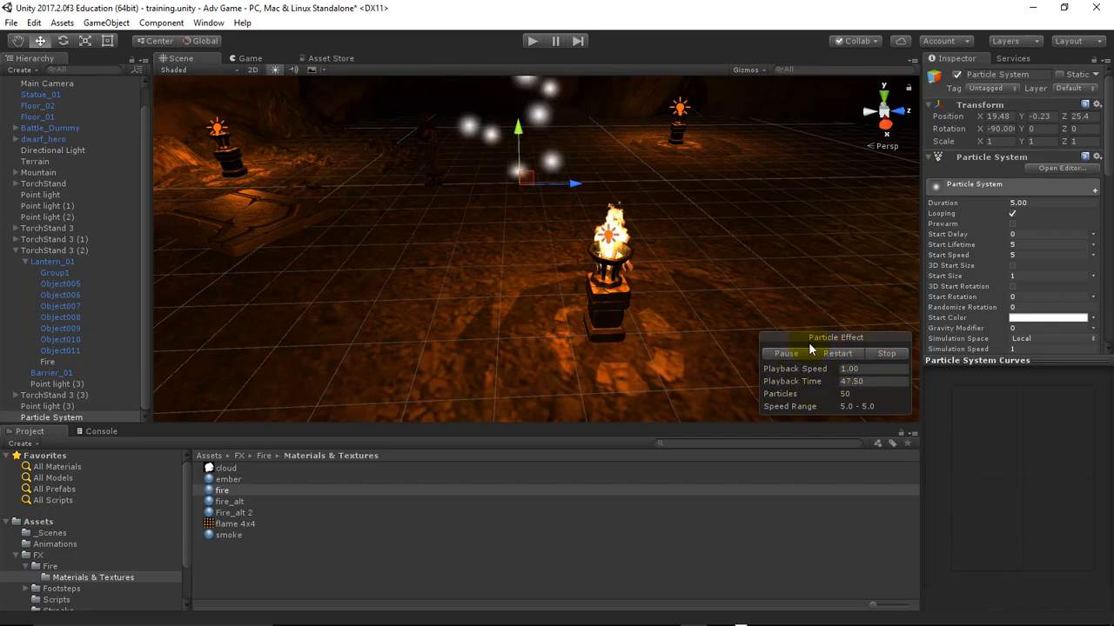
mouse_move(903, 620)
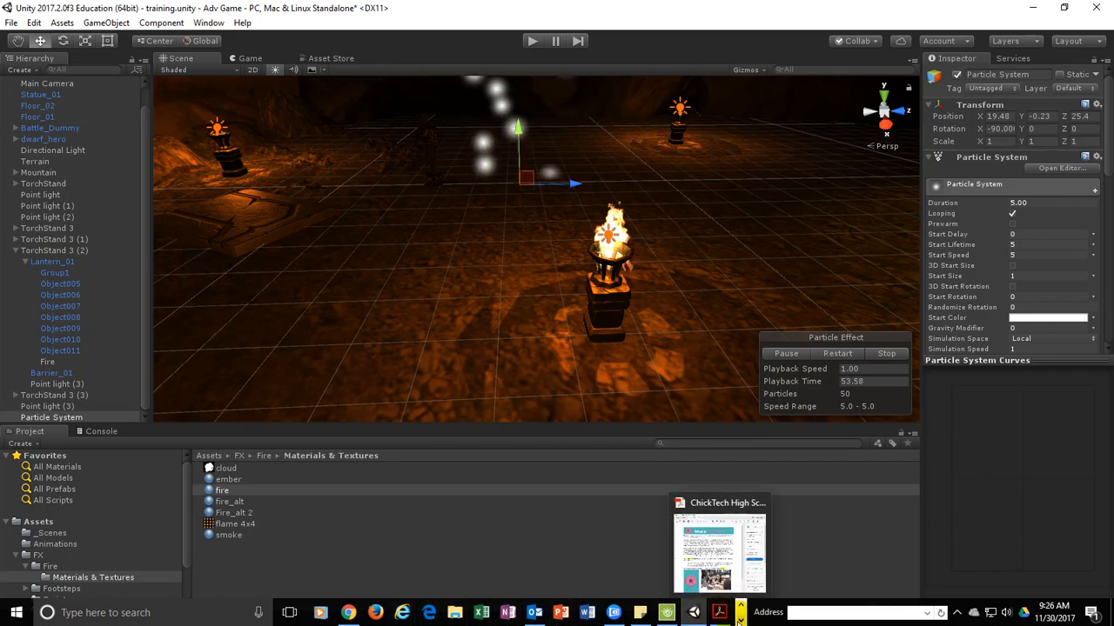
left_click(739, 619)
left_click(323, 613)
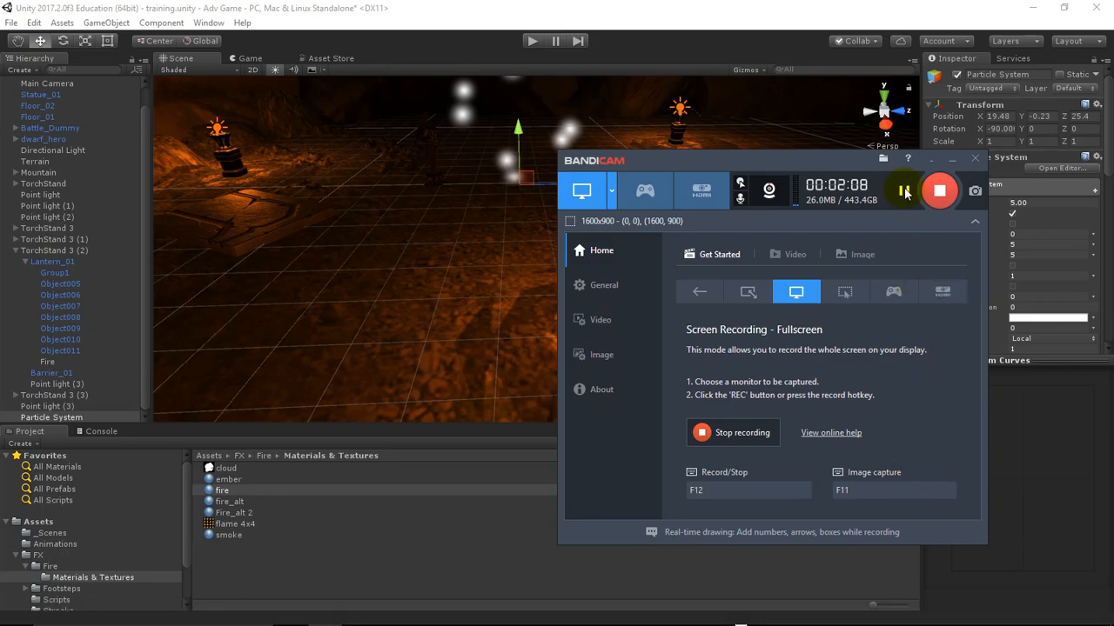
left_click(948, 161)
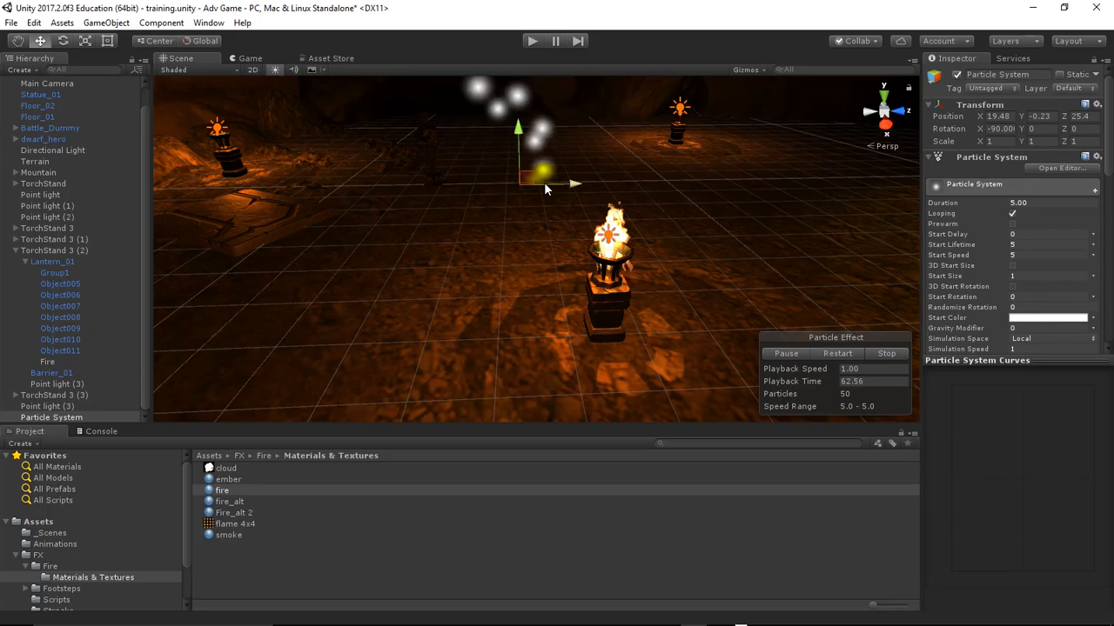
Reselect the new particle system and shift it along the X axis to about 21.11
left_click(222, 170)
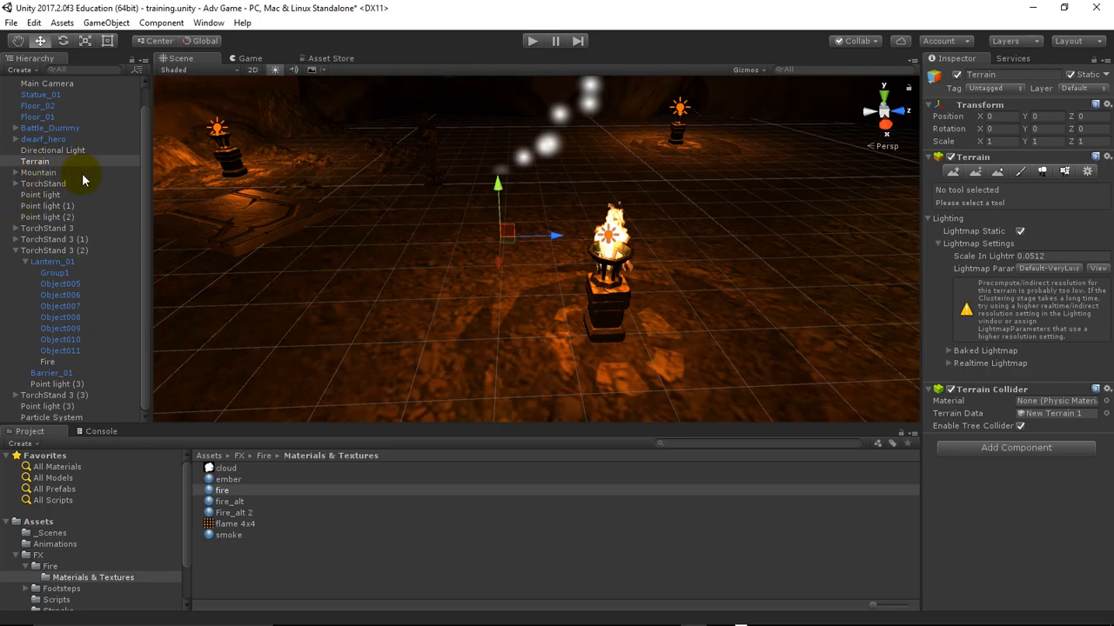
left_click(46, 420)
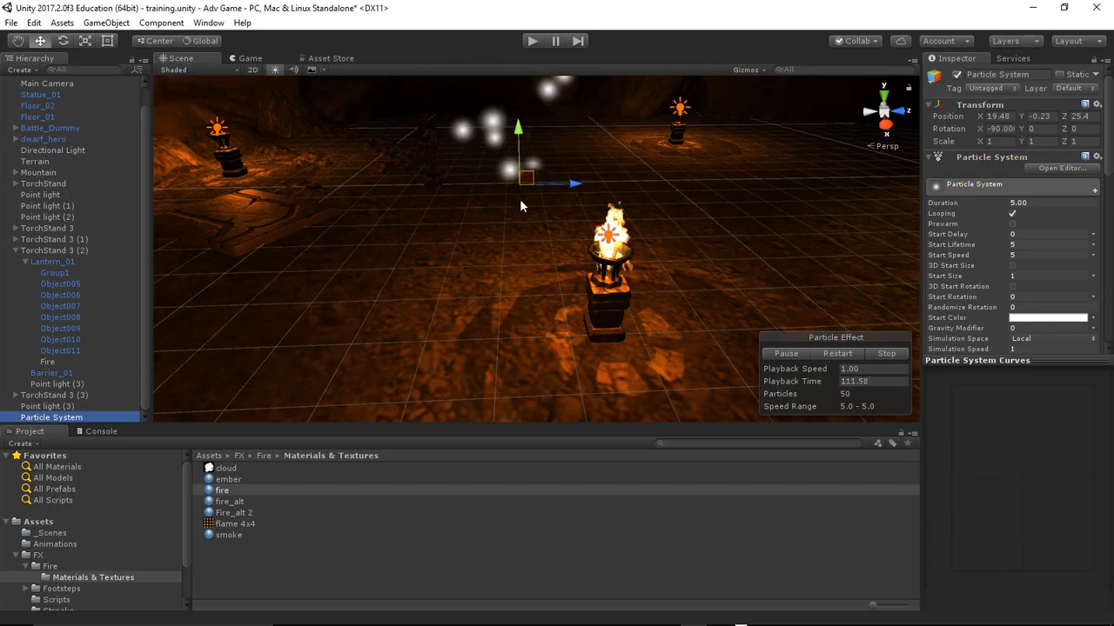
left_click_drag(522, 205, 523, 223)
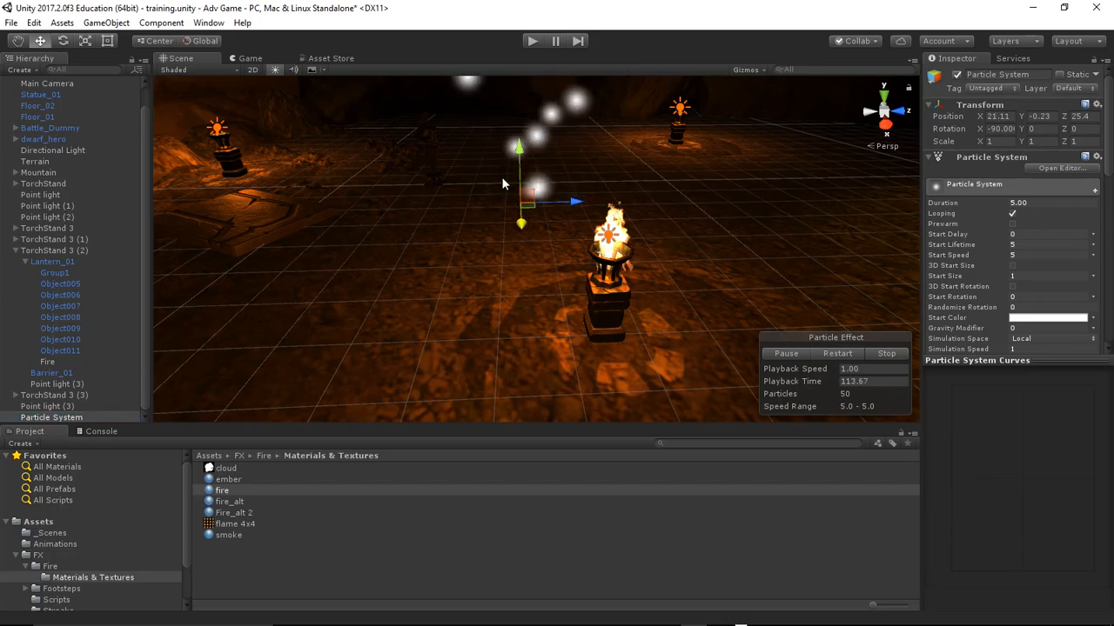
scroll(588, 174, "up", 1)
scroll(602, 176, "up", 1)
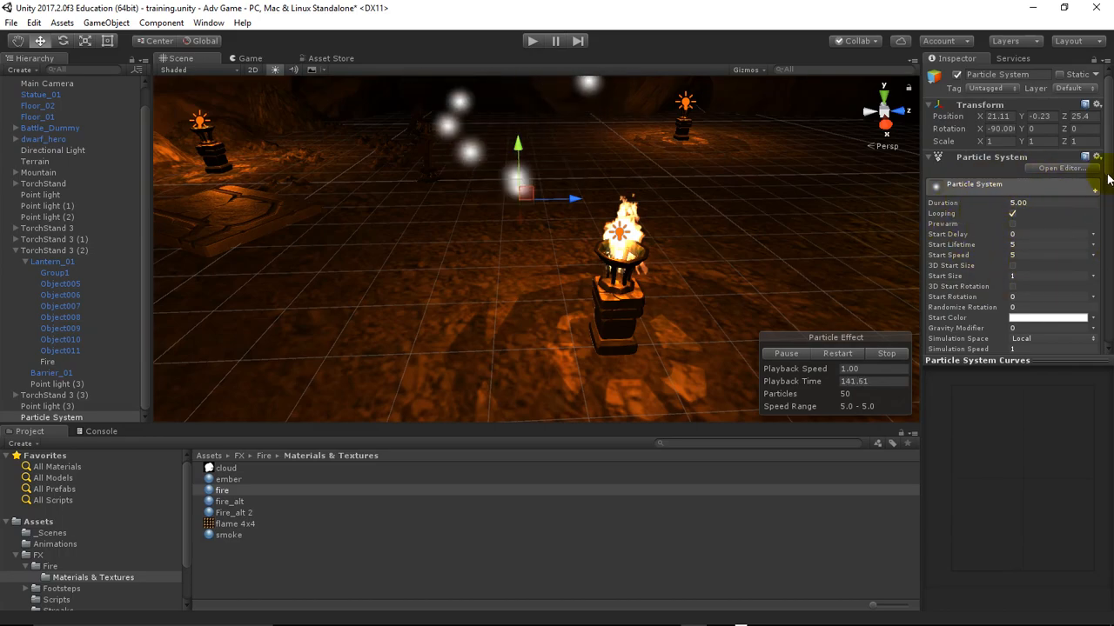
Enlarge the Inspector's settings area by shrinking the Particle System Curves preview, and look through the particle modules
left_click_drag(1109, 163, 1109, 205)
left_click_drag(1028, 357, 1042, 471)
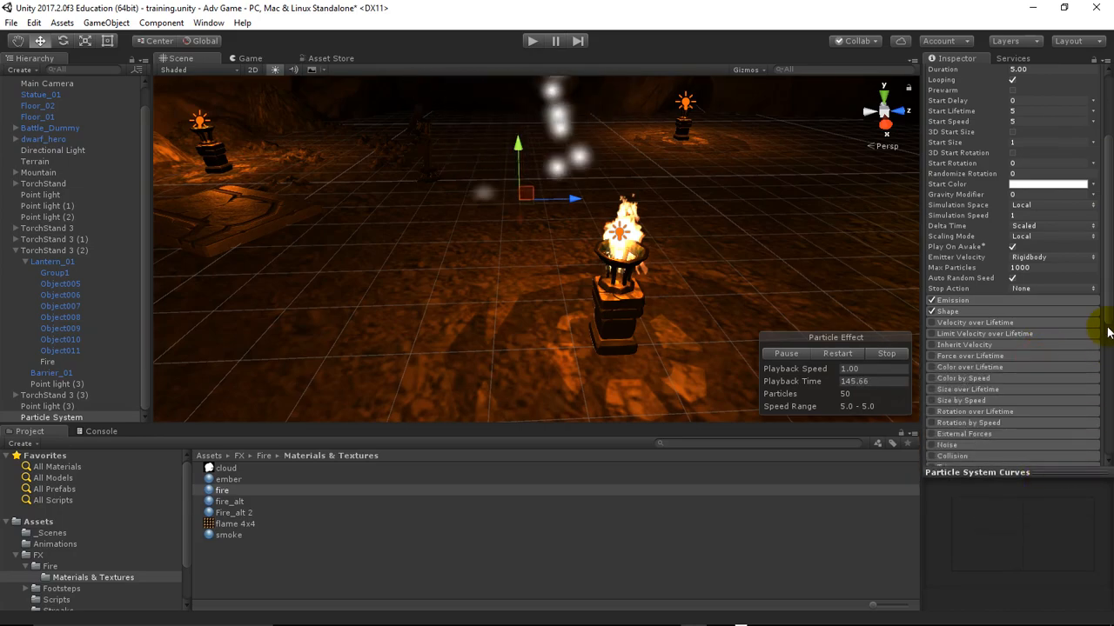
left_click_drag(1107, 279, 1105, 200)
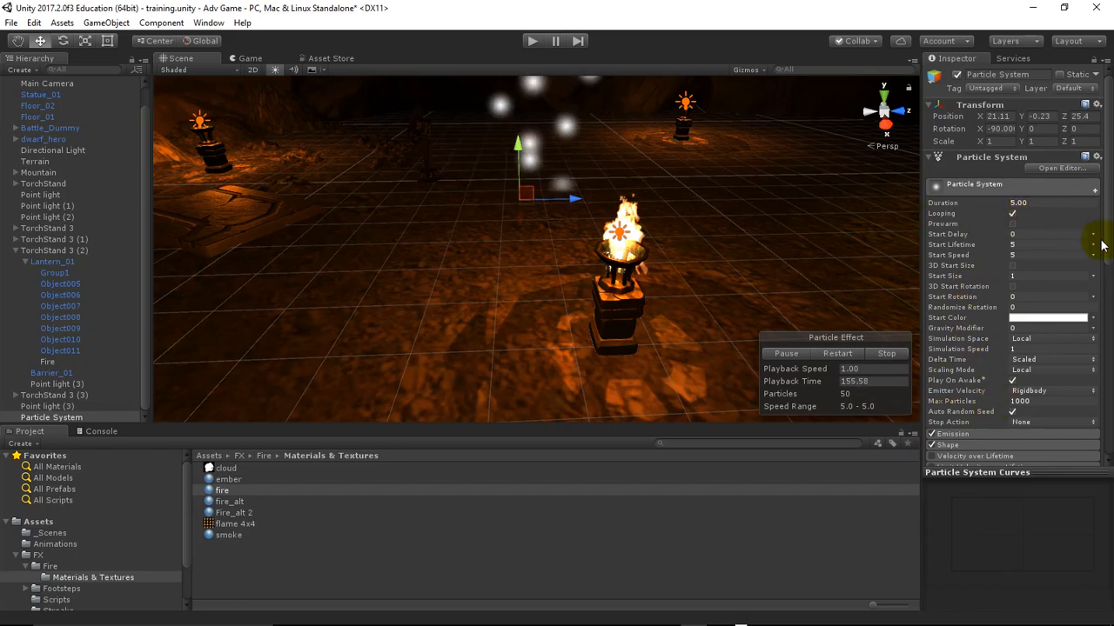
Set the particle system's Duration to 1 and enable Prewarm
left_click(1020, 202)
left_click(514, 170)
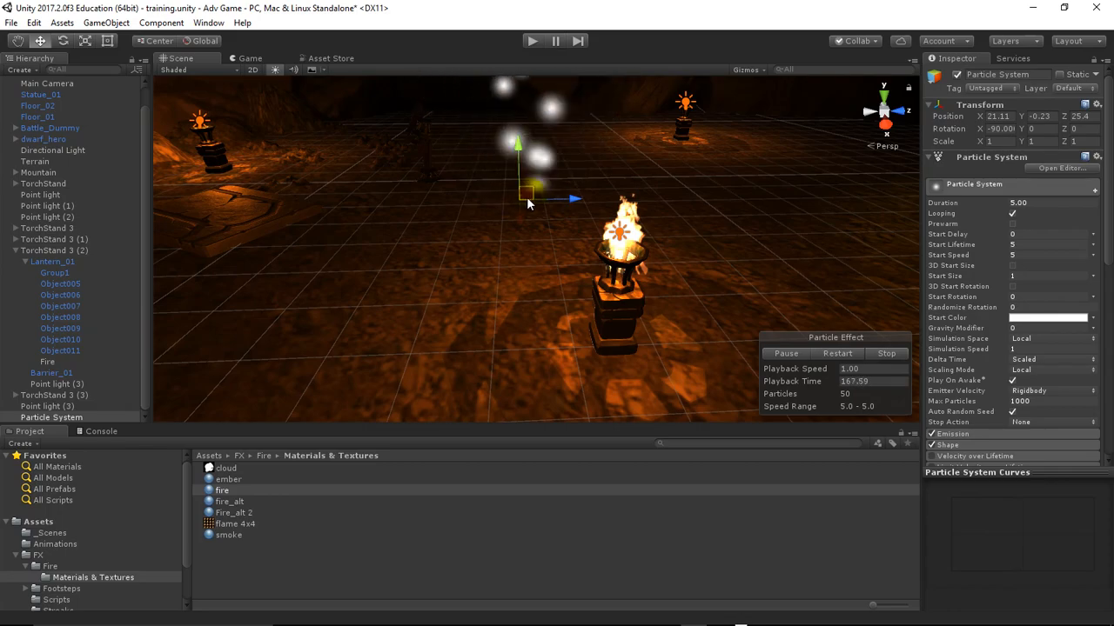
left_click(1039, 203)
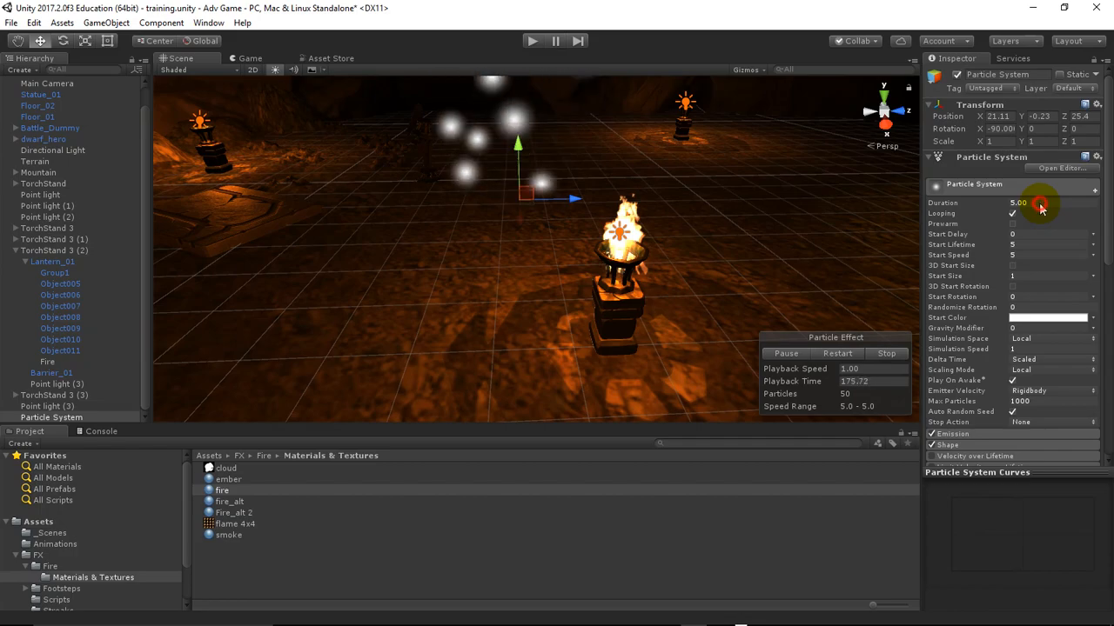
type("1")
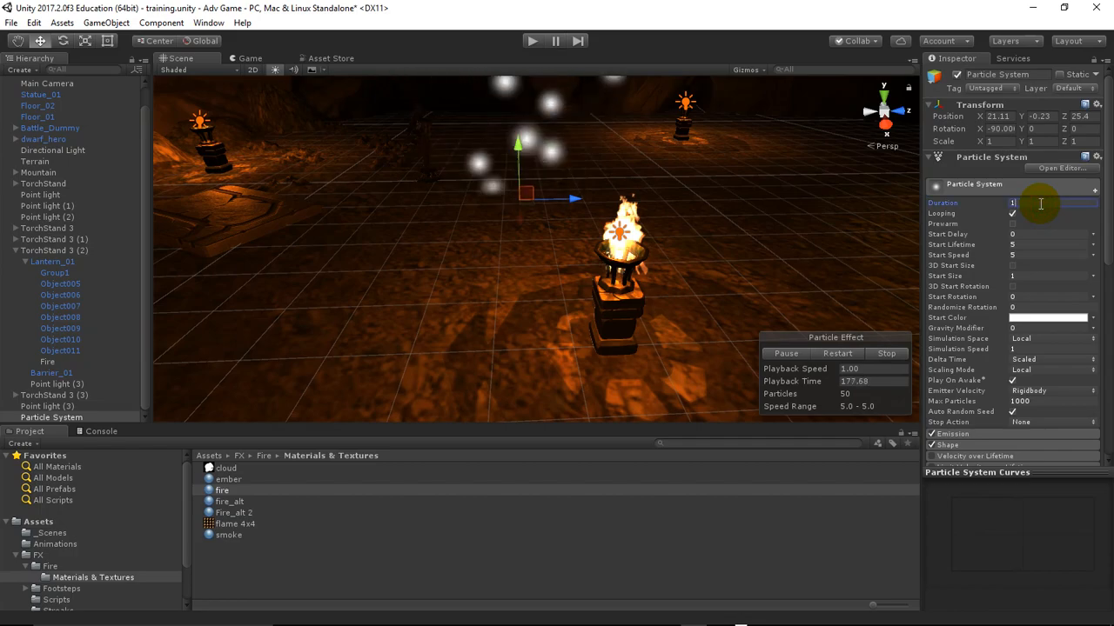
key("Return")
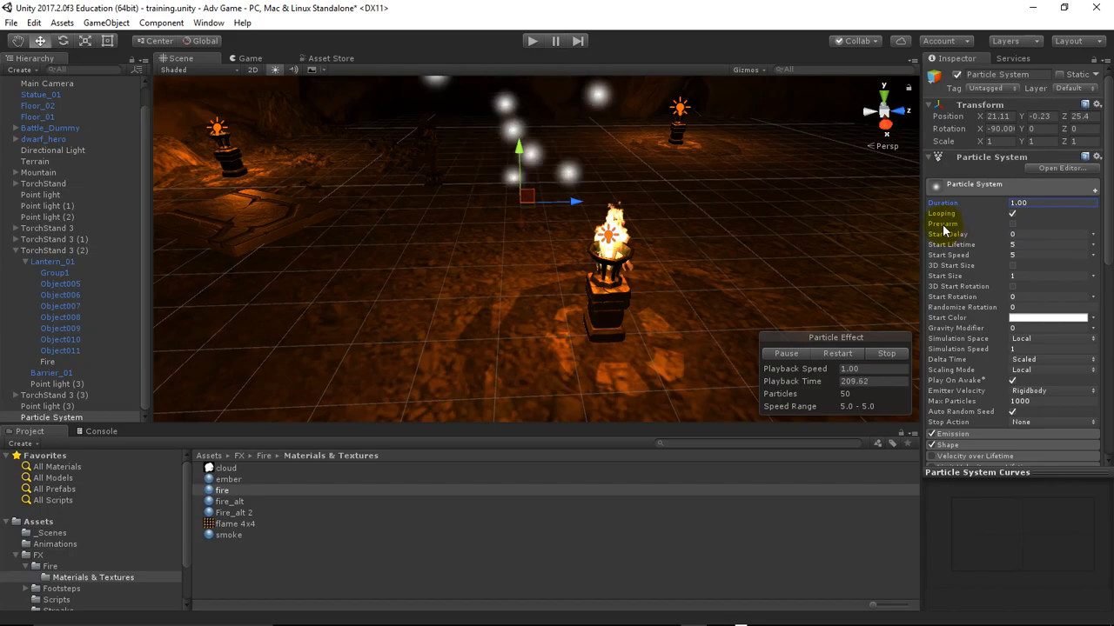
left_click(1012, 225)
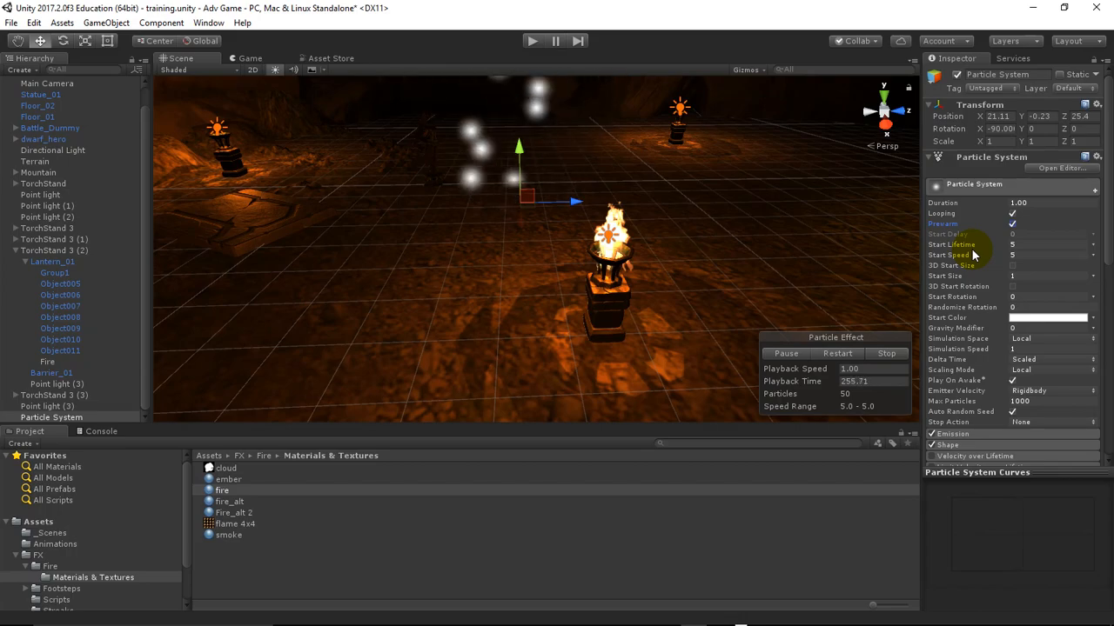
Set the particles' Start Lifetime to 1, try a Start Speed of 10, and settle on a Start Speed of 1
left_click(1025, 243)
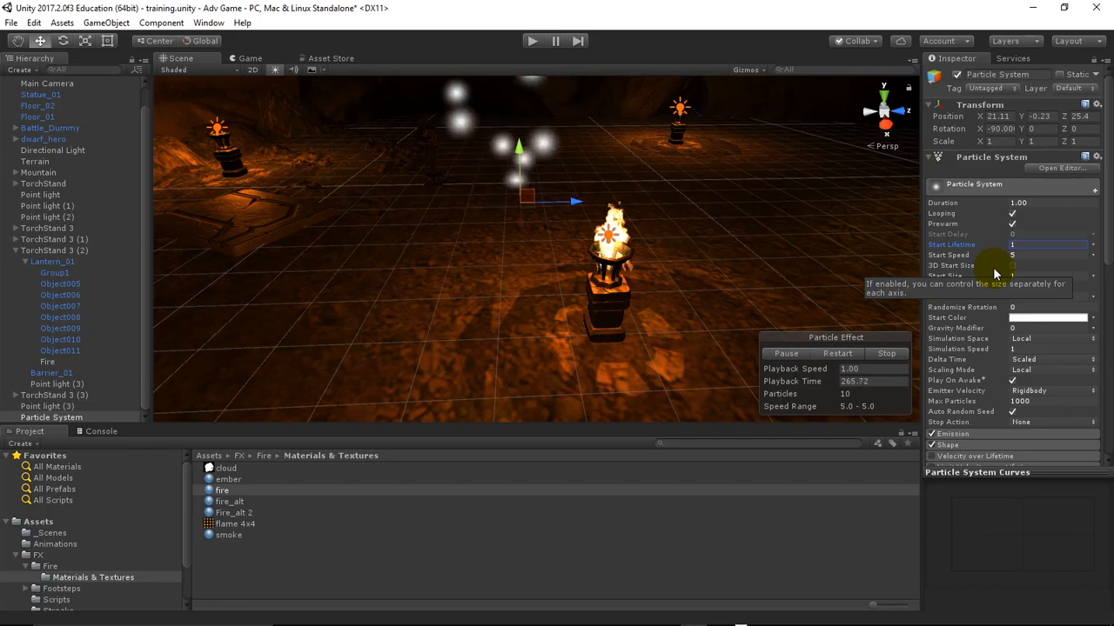
left_click(1019, 255)
type("1")
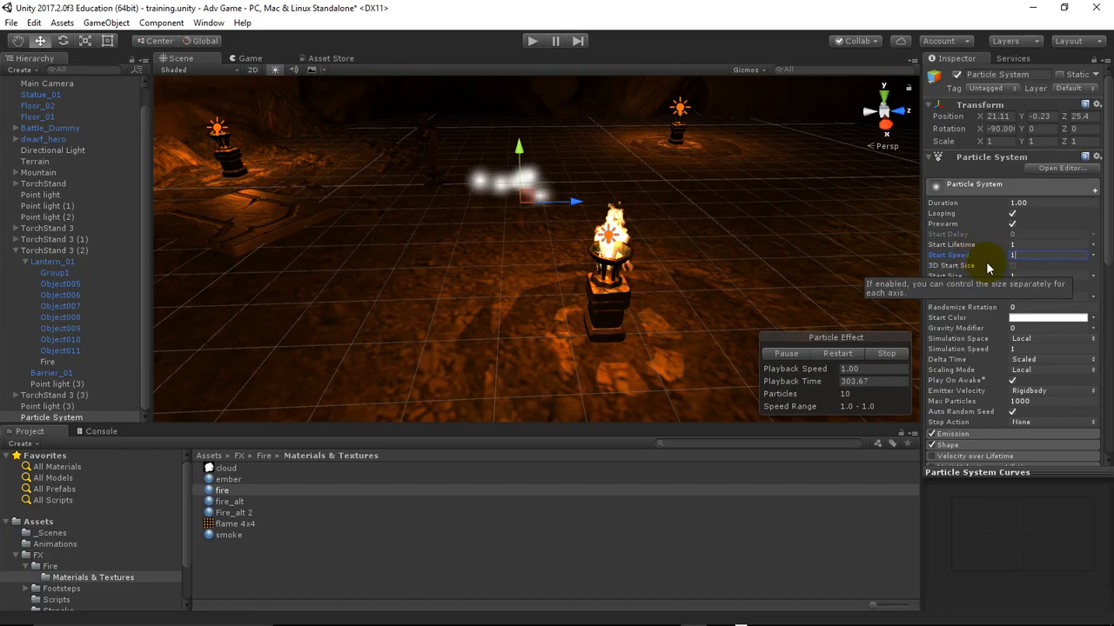
type("0")
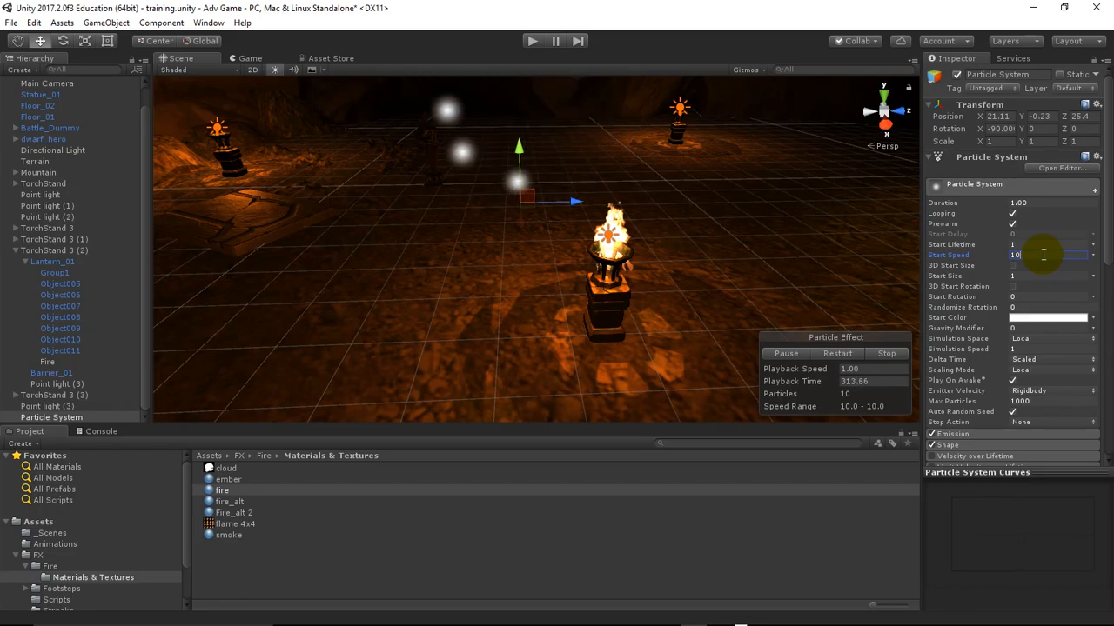
key("BackSpace")
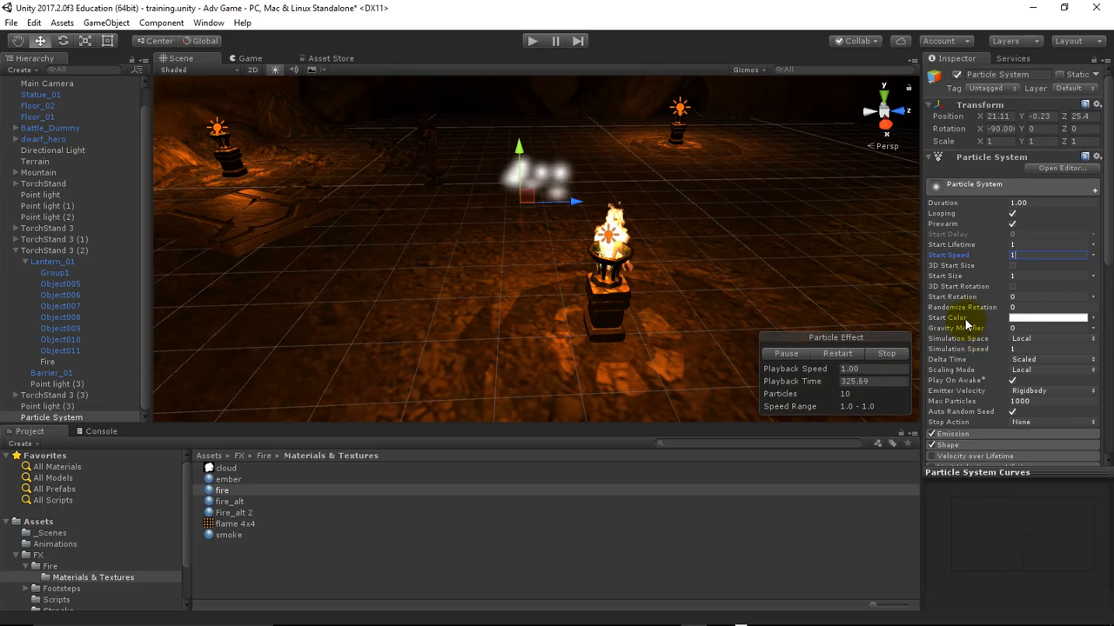
Make Start Rotation random between two constants, from 0 to 180
left_click(1023, 297)
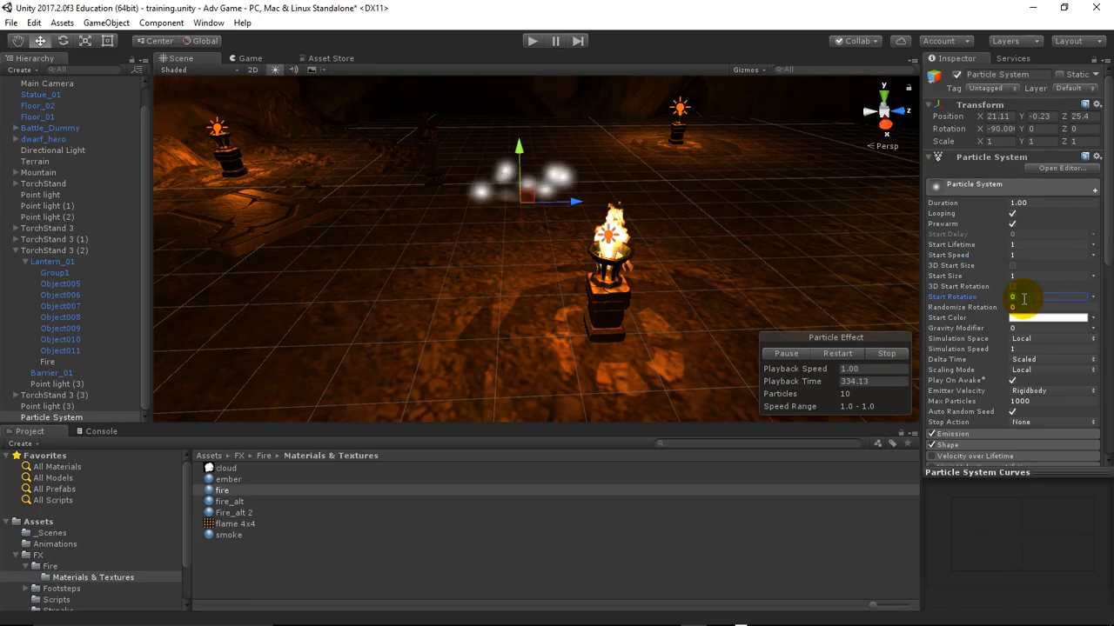
left_click(1093, 298)
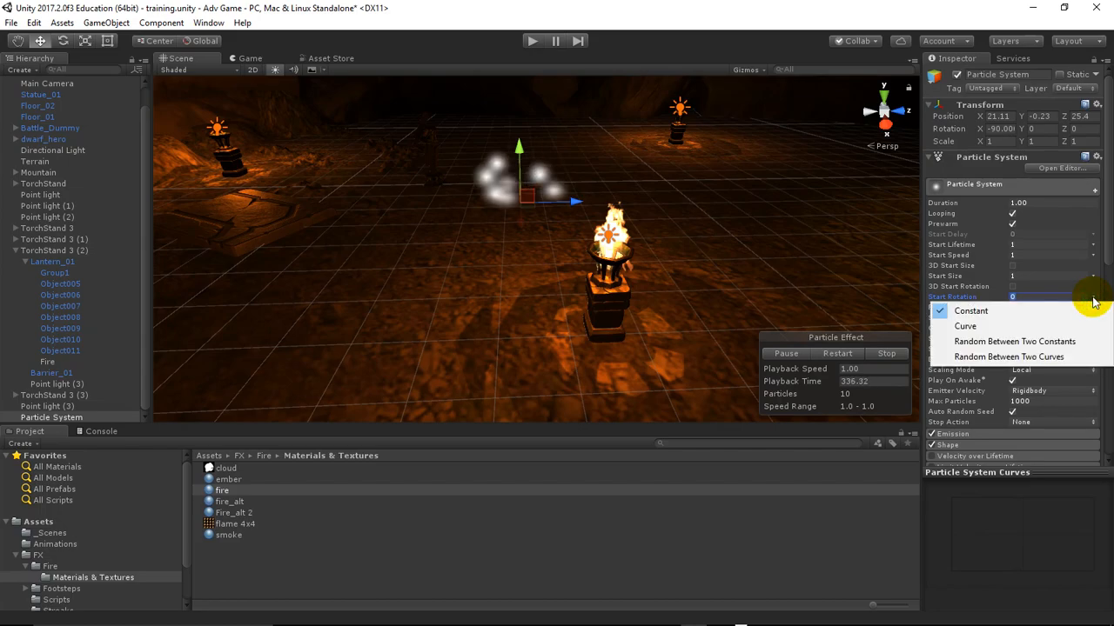
left_click(1085, 342)
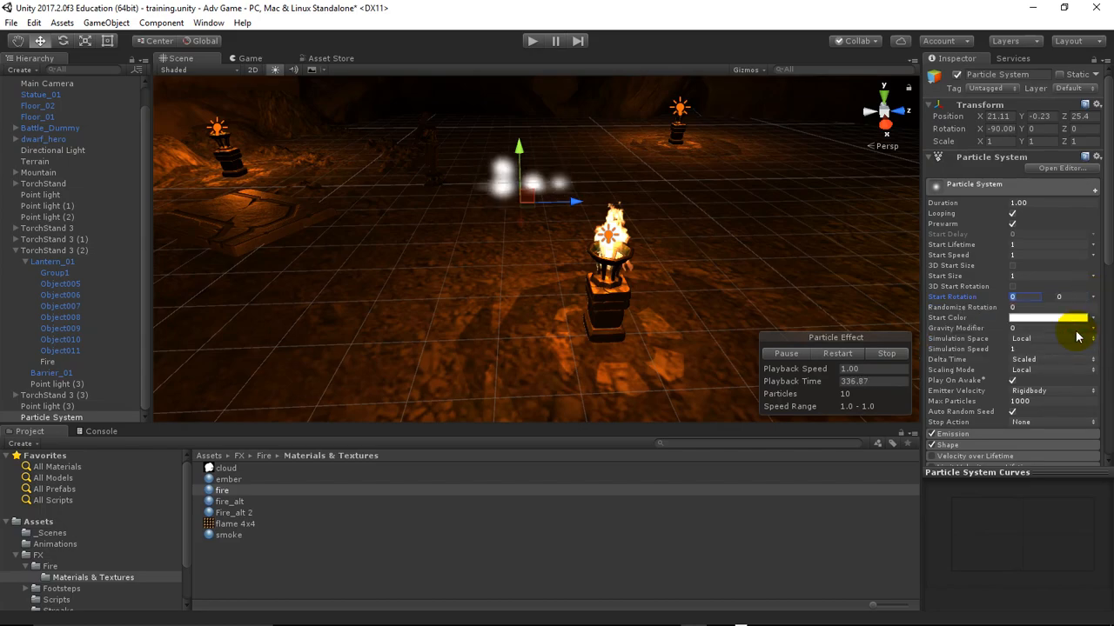
left_click(1023, 298)
left_click(1079, 297)
key("BackSpace")
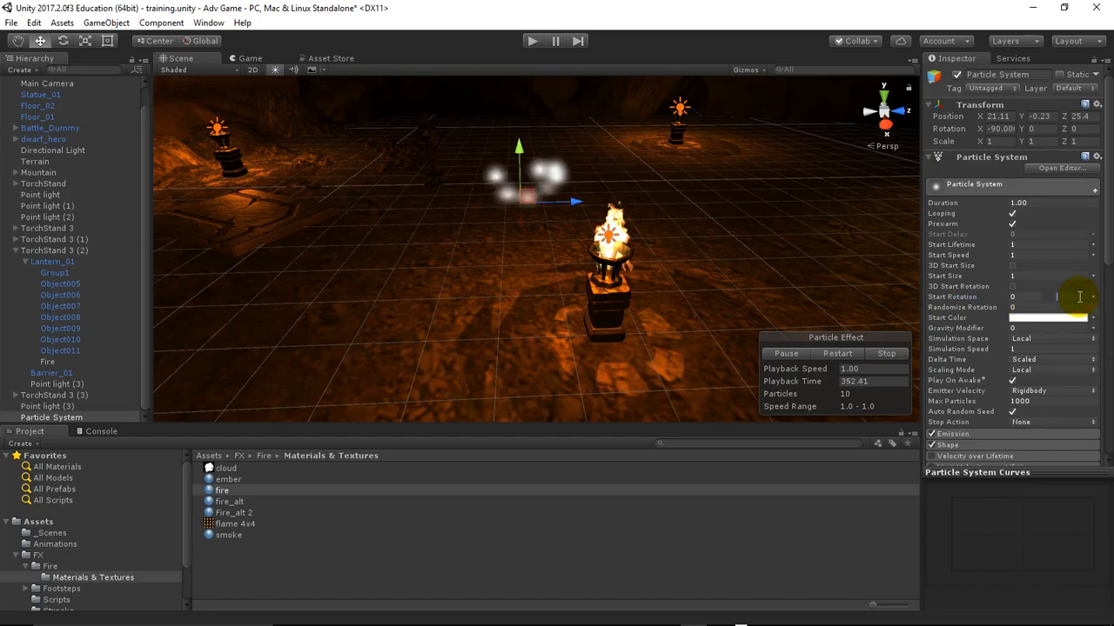
type("180")
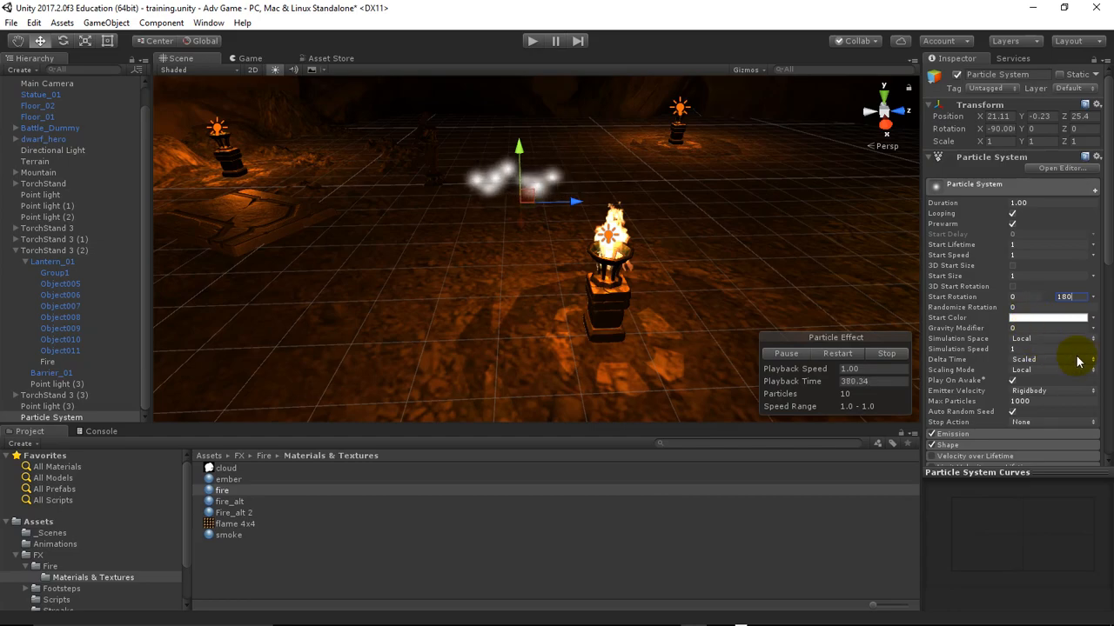
Set the particles' Randomize Rotation to 0.5
left_click(1018, 307)
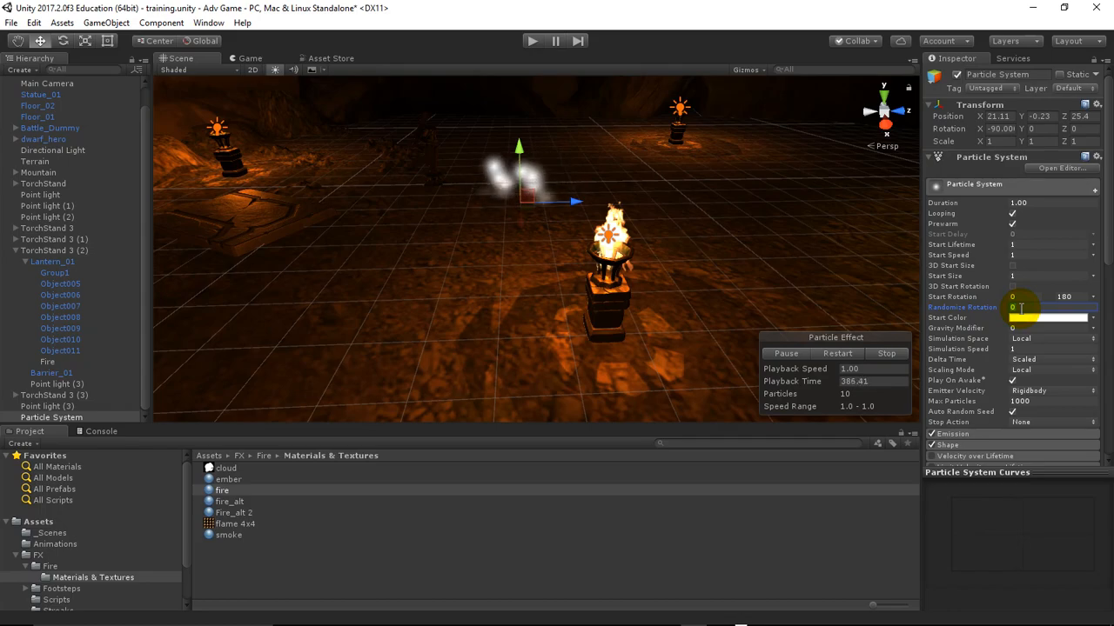
type(".5")
key("Return")
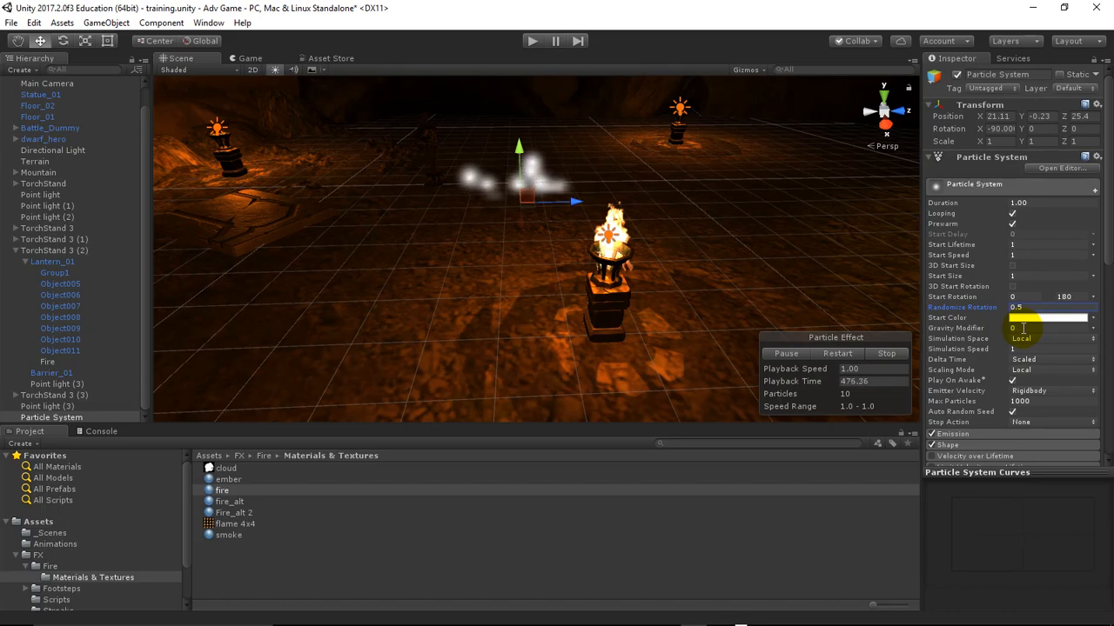
Set the particles' Gravity Modifier to 5
left_click(1023, 328)
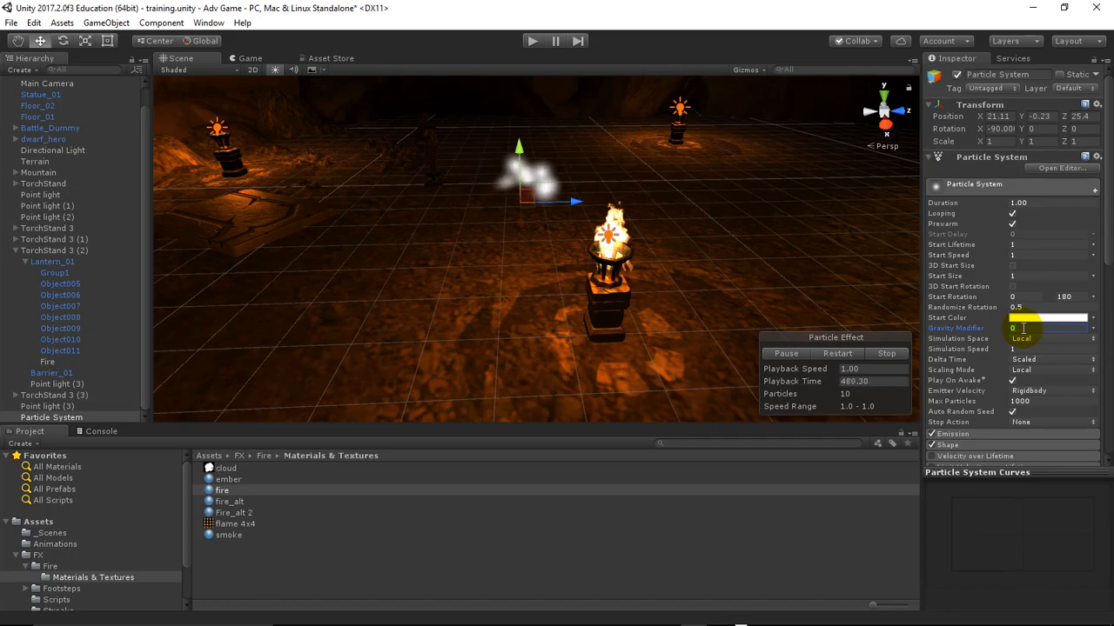
type("5")
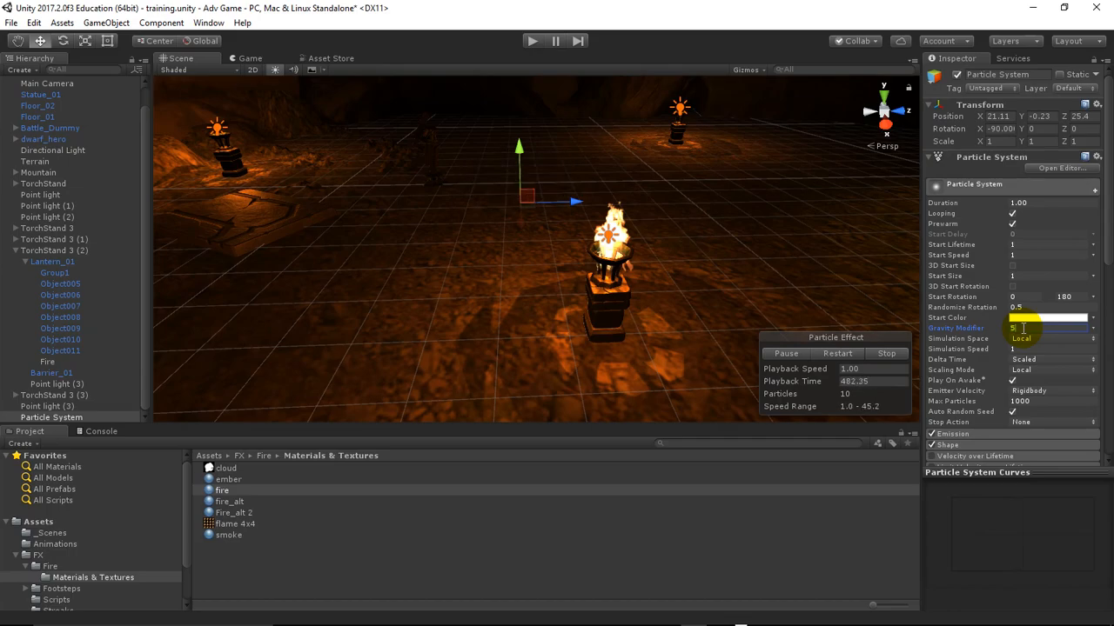
Set the particles' Gravity Modifier to 1 and raise the particle system to a Y position of about 0.25
key("BackSpace")
type("1")
left_click(519, 148)
left_click_drag(519, 148, 525, 129)
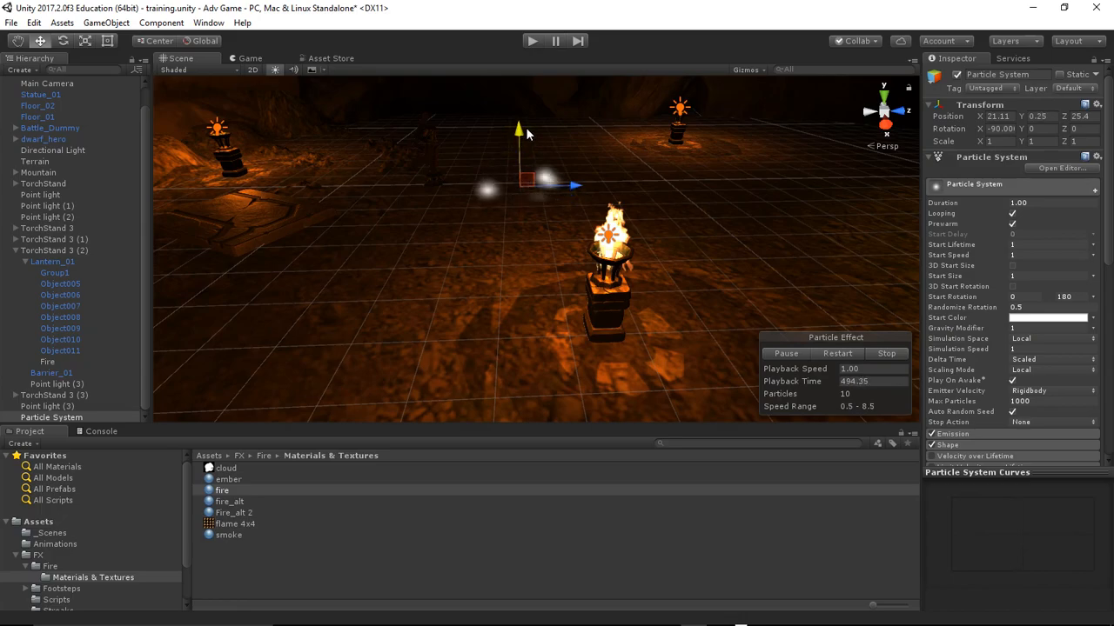
Set the particles' Gravity Modifier to 0
left_click(1014, 328)
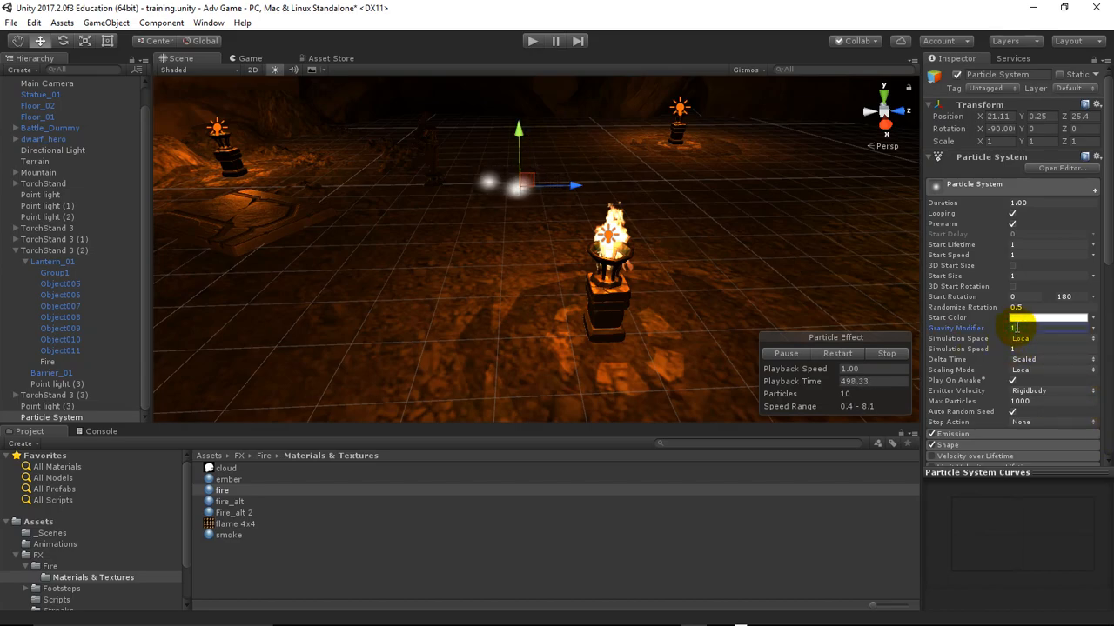
key("BackSpace")
type("0")
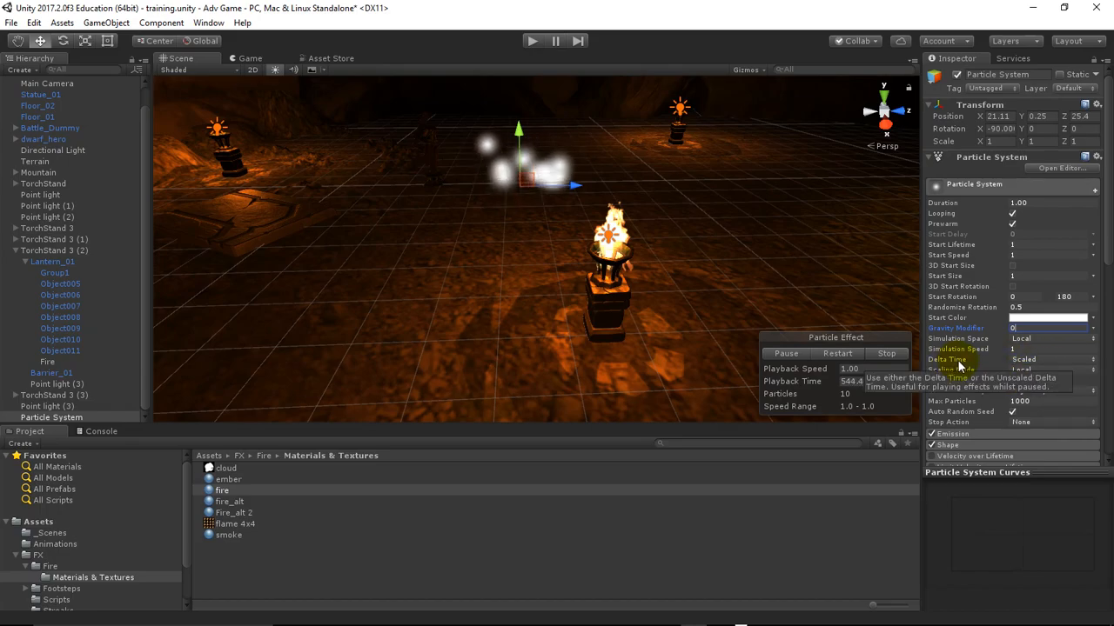
Try Max Particles limits of 10000, 1 and 10, and bring the limit back to 1000
left_click(1034, 400)
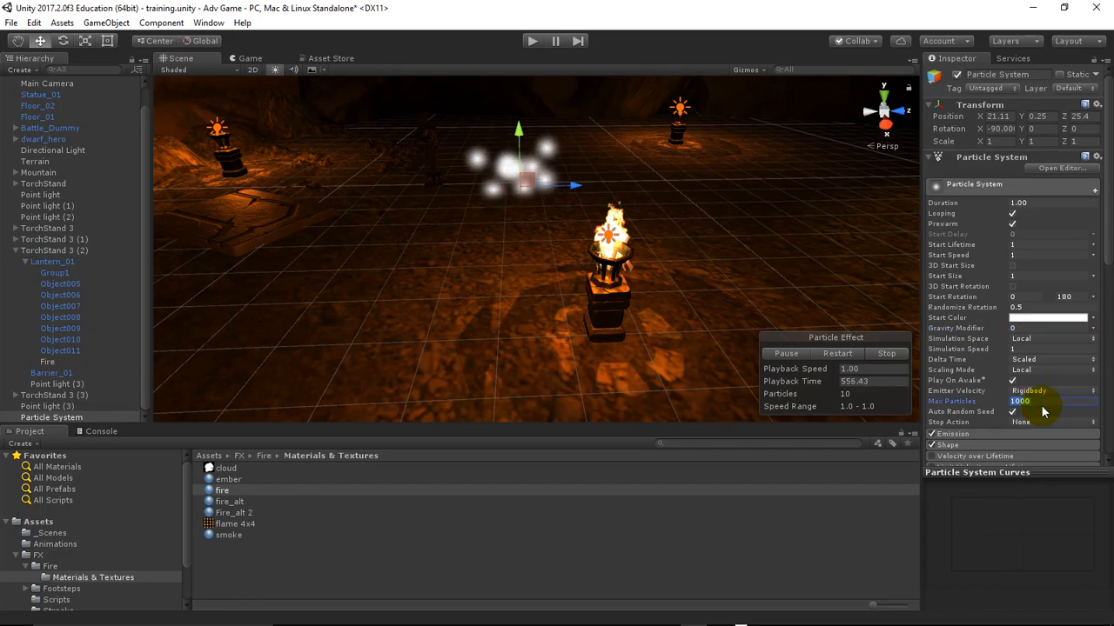
type("10000")
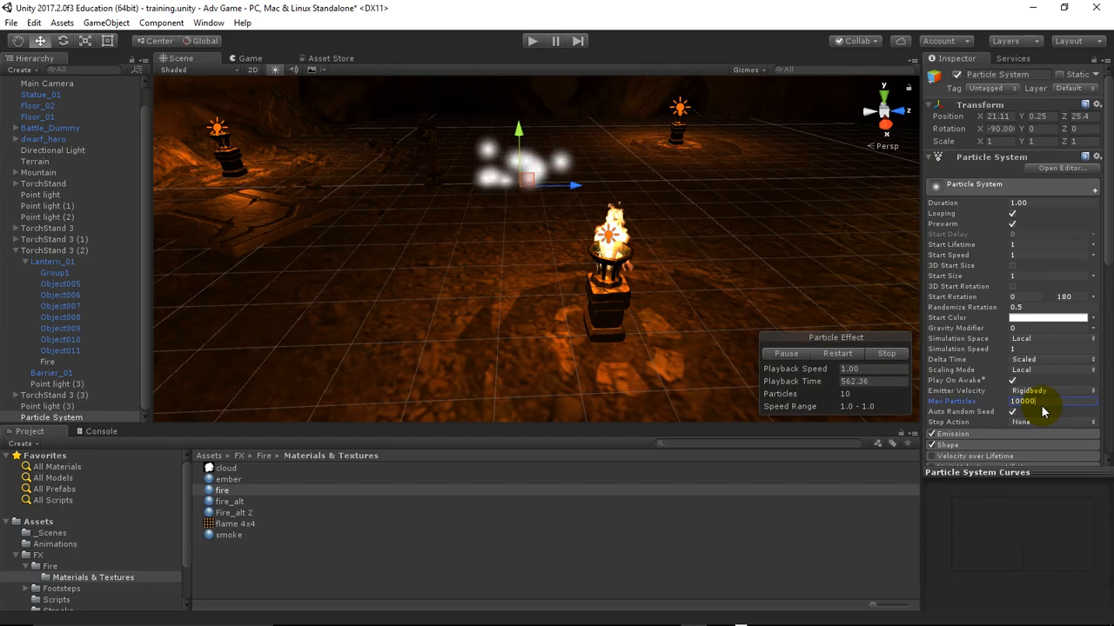
key("BackSpace")
key("BackSpace")
key("BackSpace")
key("BackSpace")
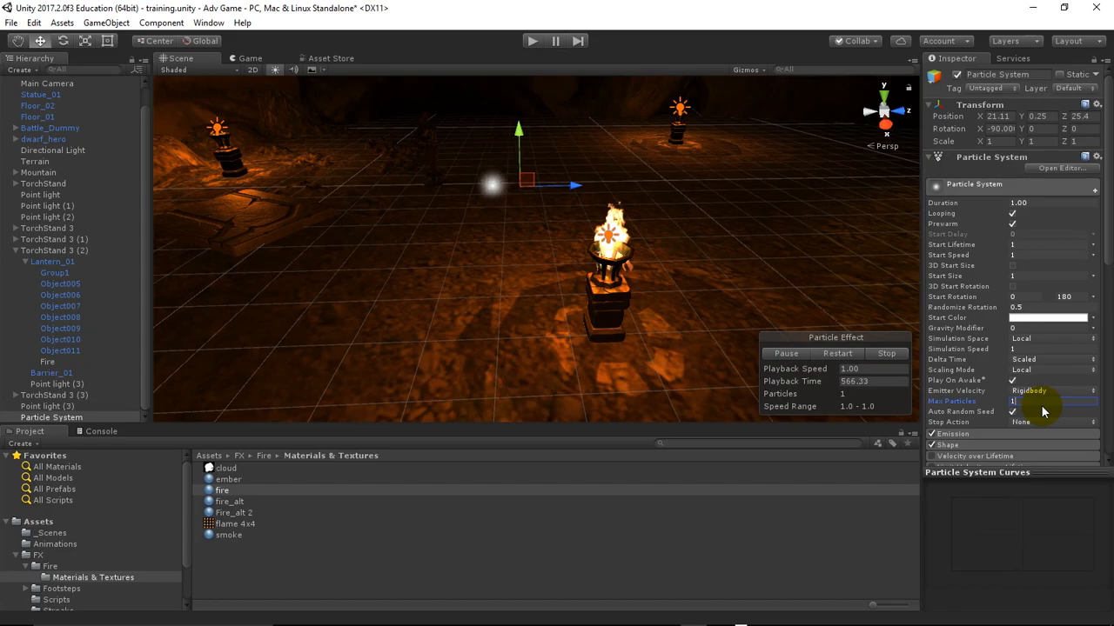
type("0")
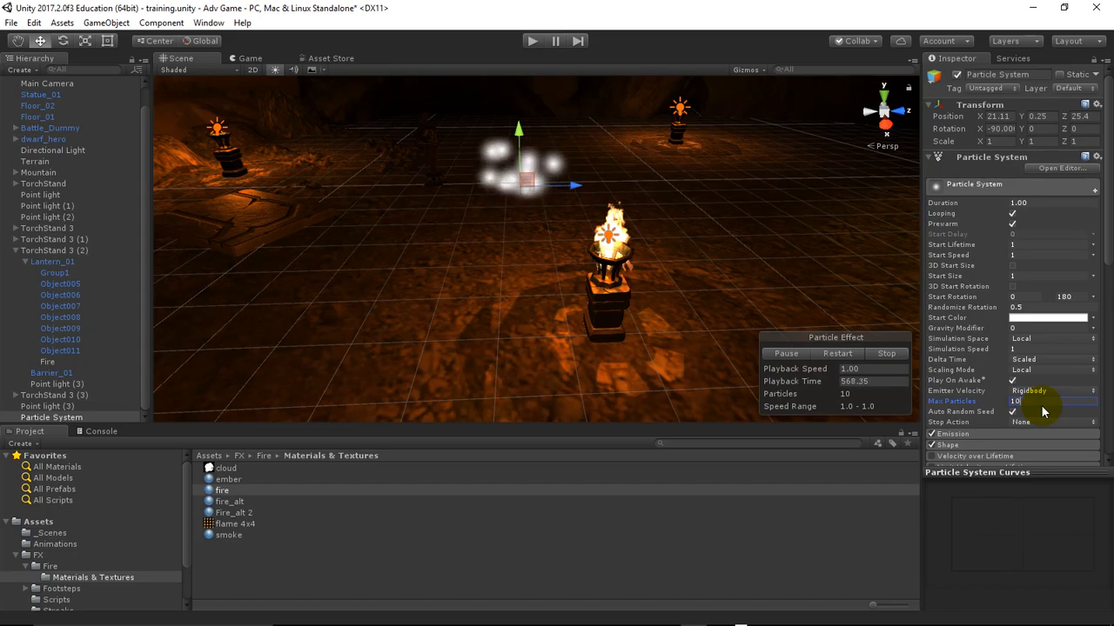
type("00")
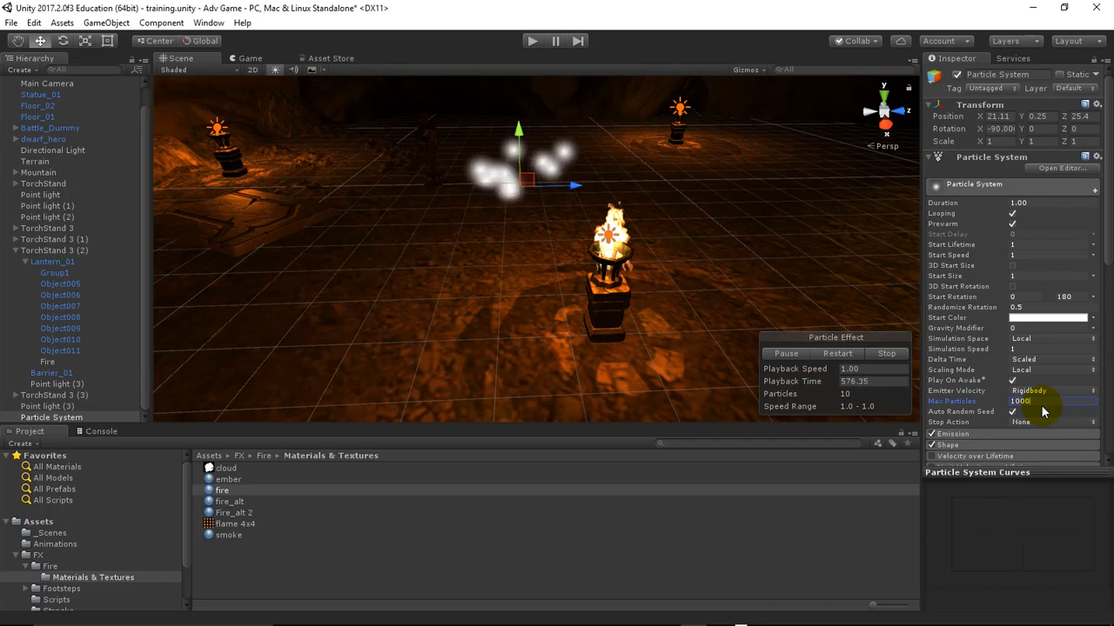
Try a Max Particles limit of 2 and restore the limit to 1000
key("BackSpace")
key("BackSpace")
key("BackSpace")
key("BackSpace")
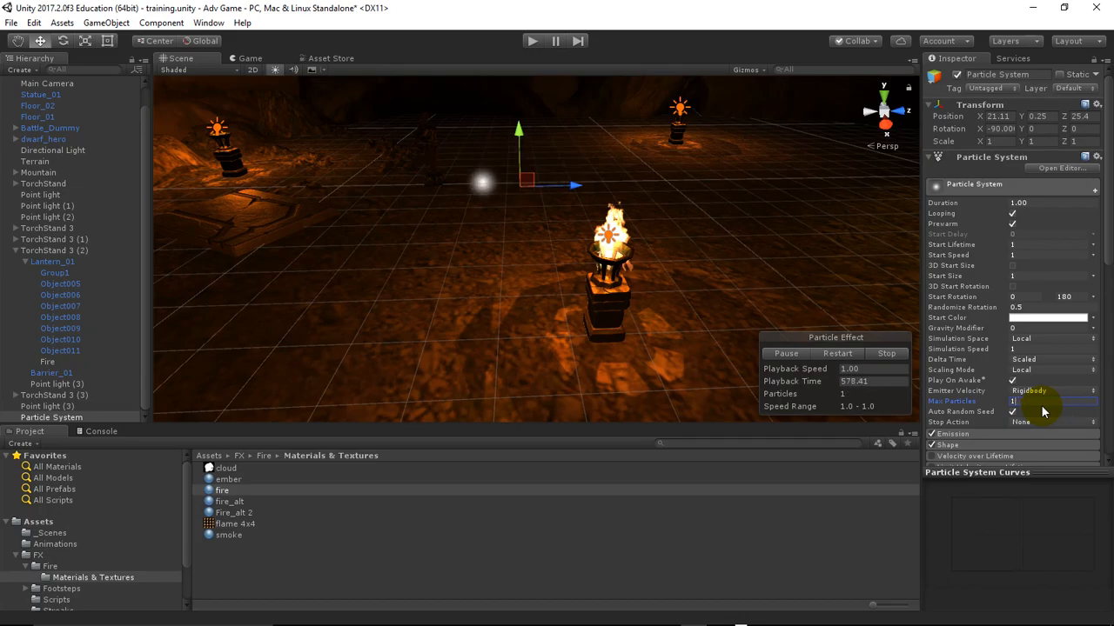
type("2")
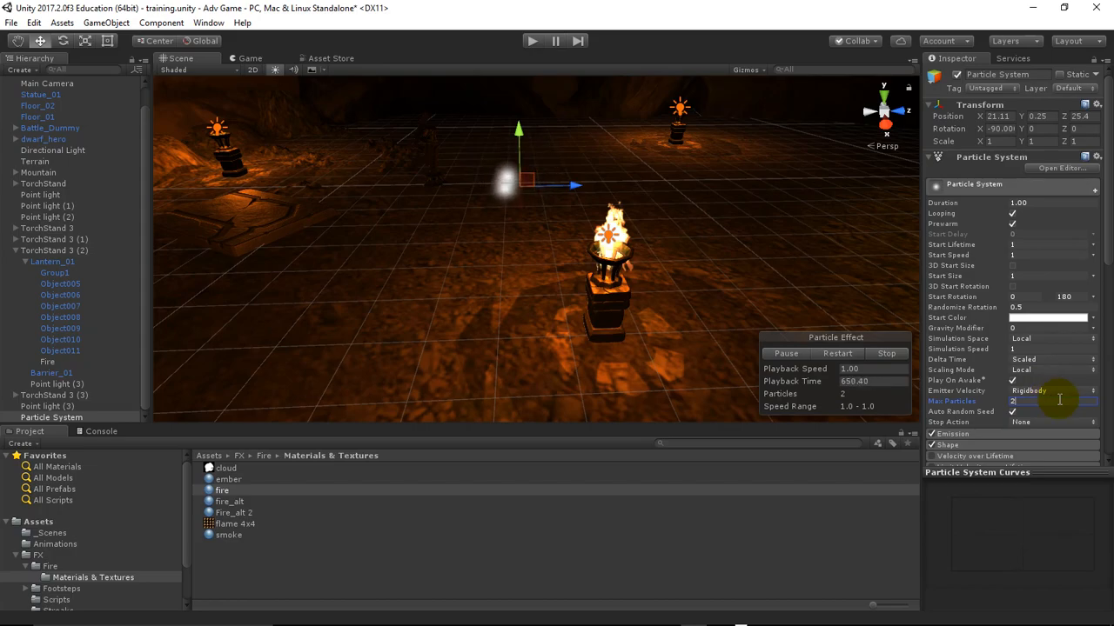
scroll(1059, 400, "down", 3)
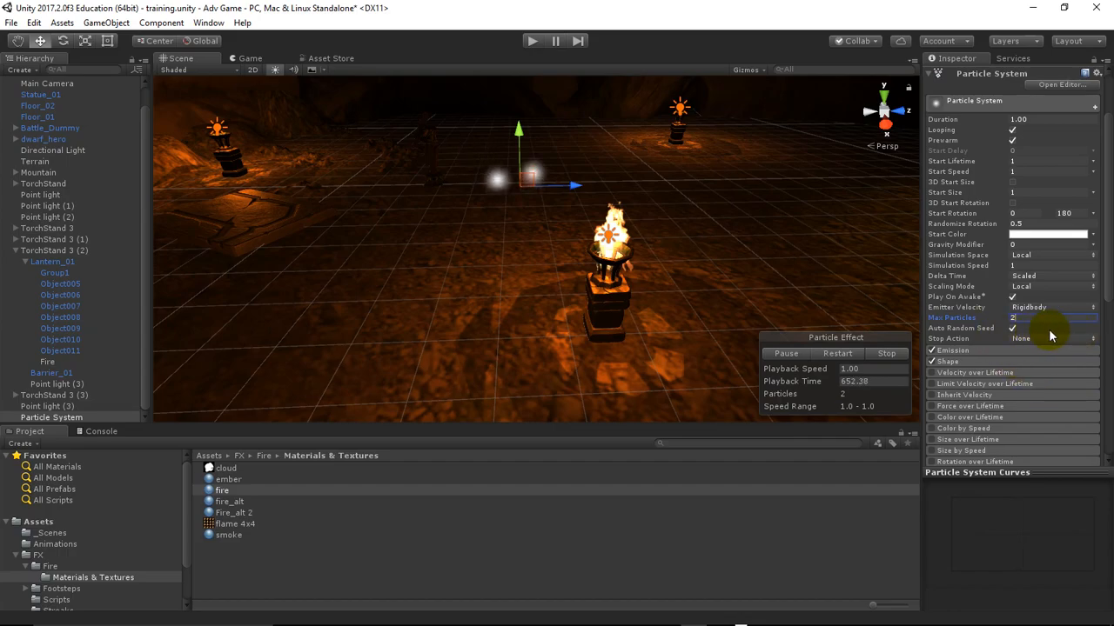
mouse_move(986, 335)
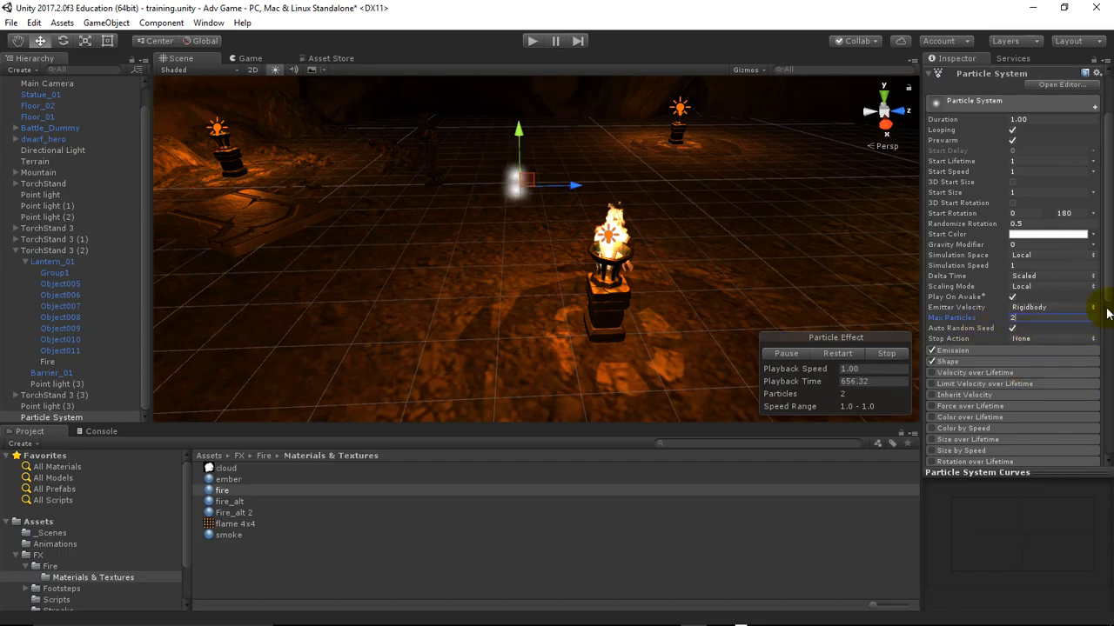
scroll(1107, 280, "down", 3)
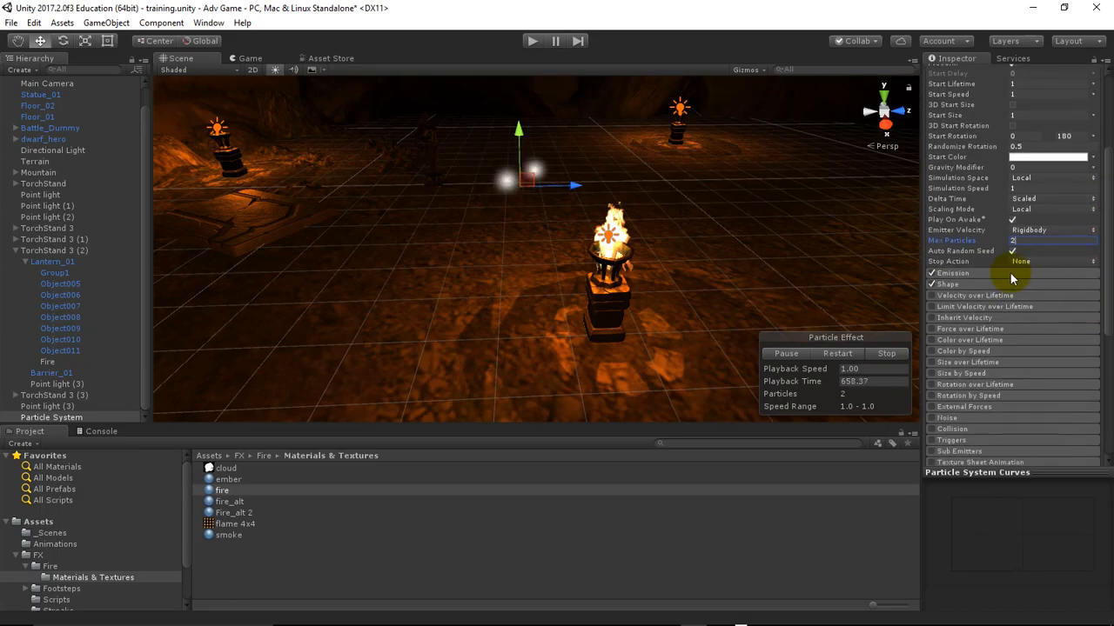
mouse_move(1012, 278)
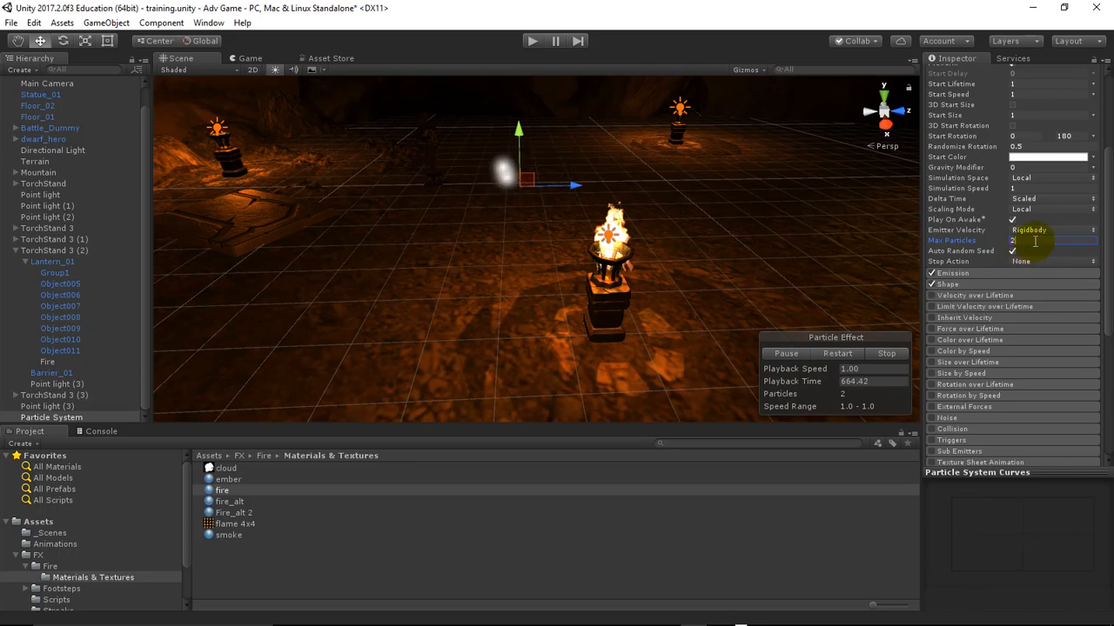
key("BackSpace")
type("1000")
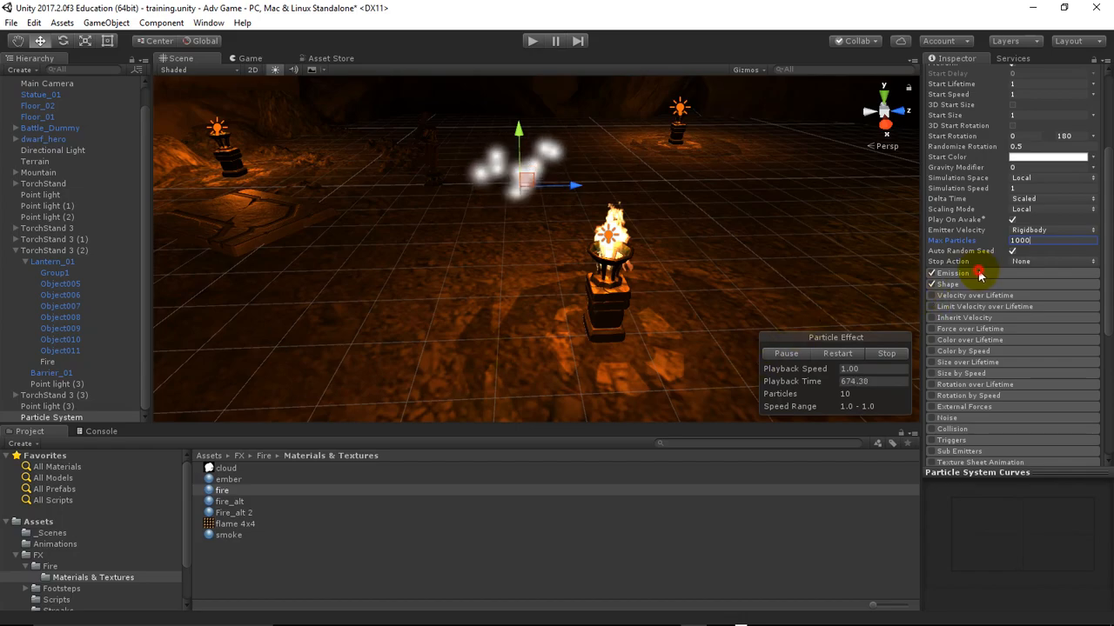
In the Emission module, try a Rate over Time of 20 and settle on 30
left_click(966, 272)
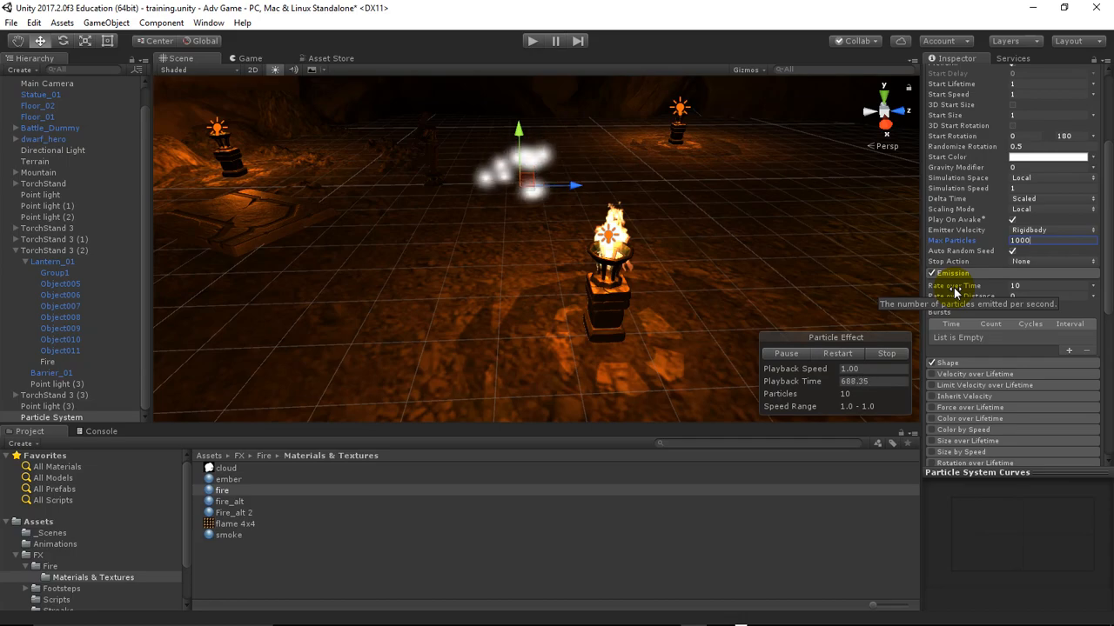
left_click(1023, 285)
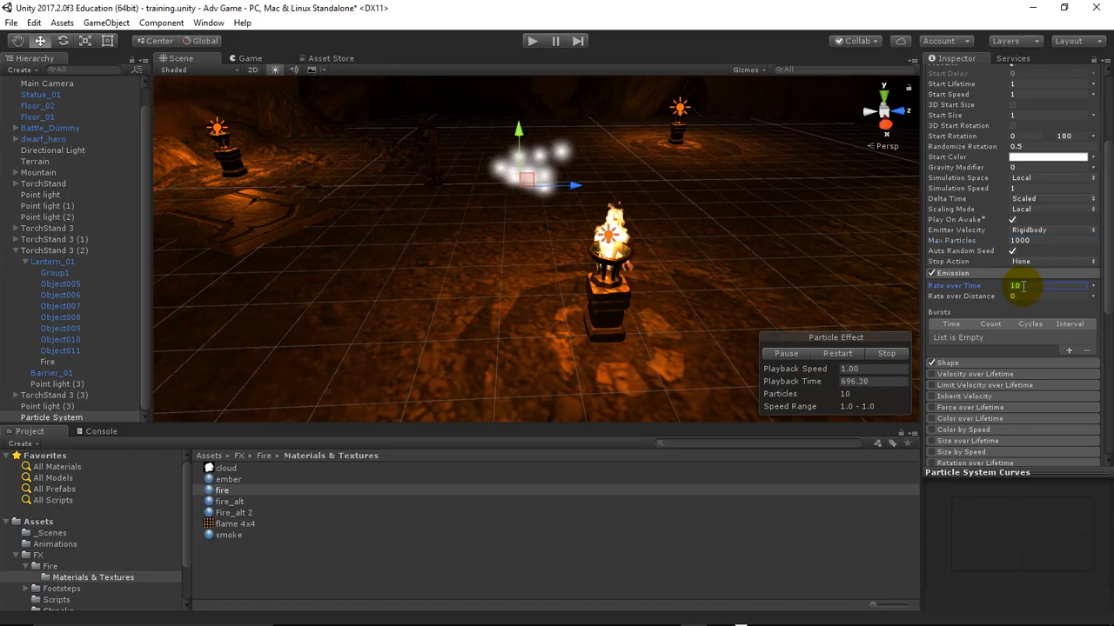
type("20")
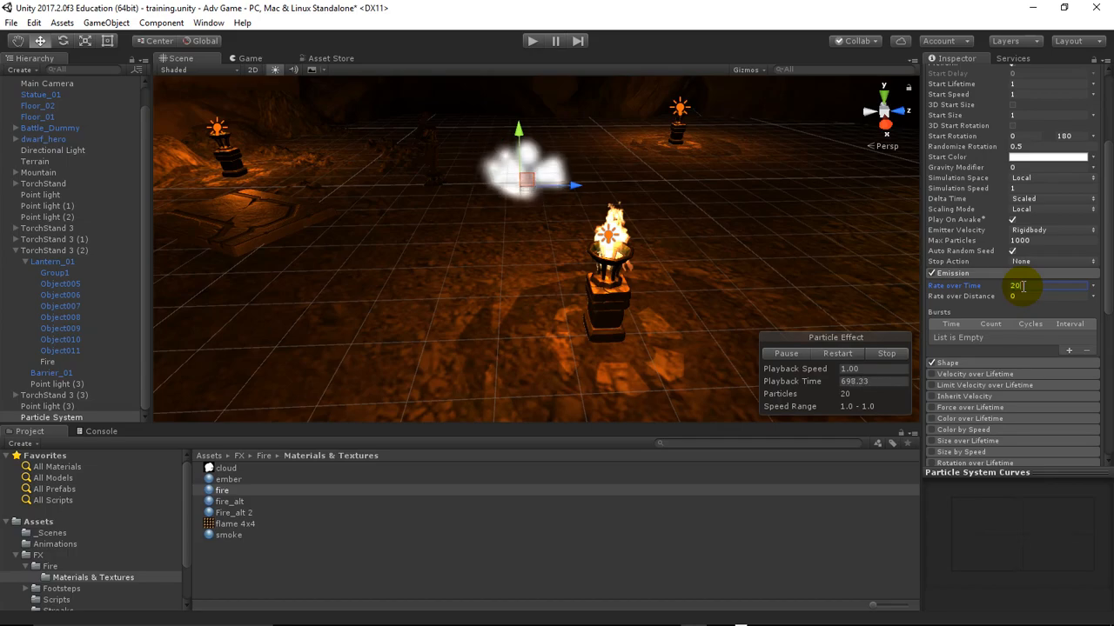
key("BackSpace")
type("30")
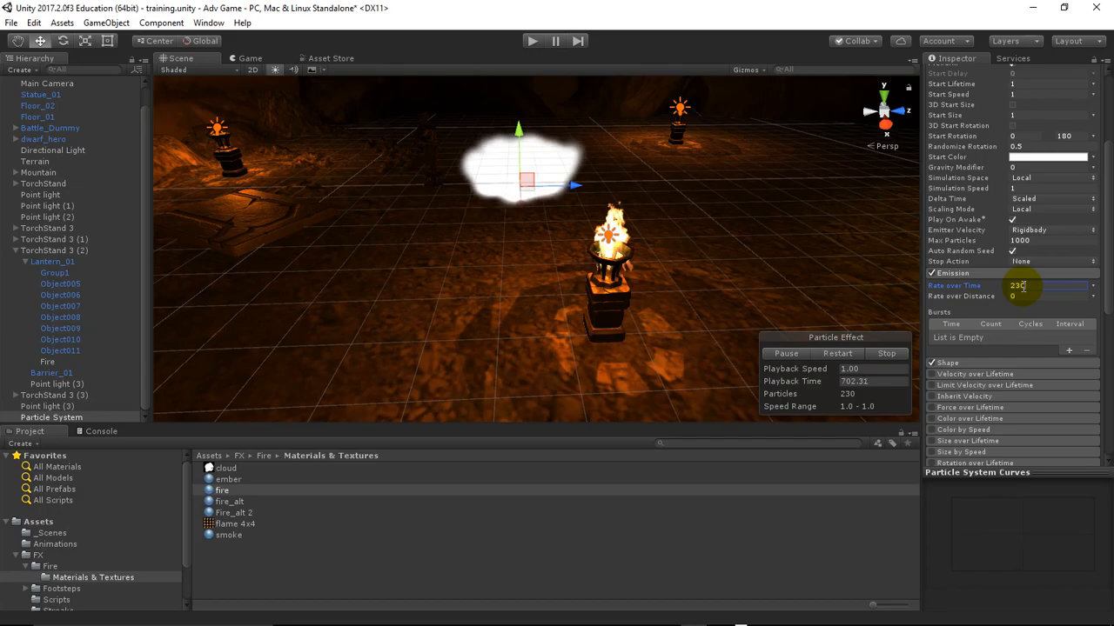
key("BackSpace")
key("BackSpace")
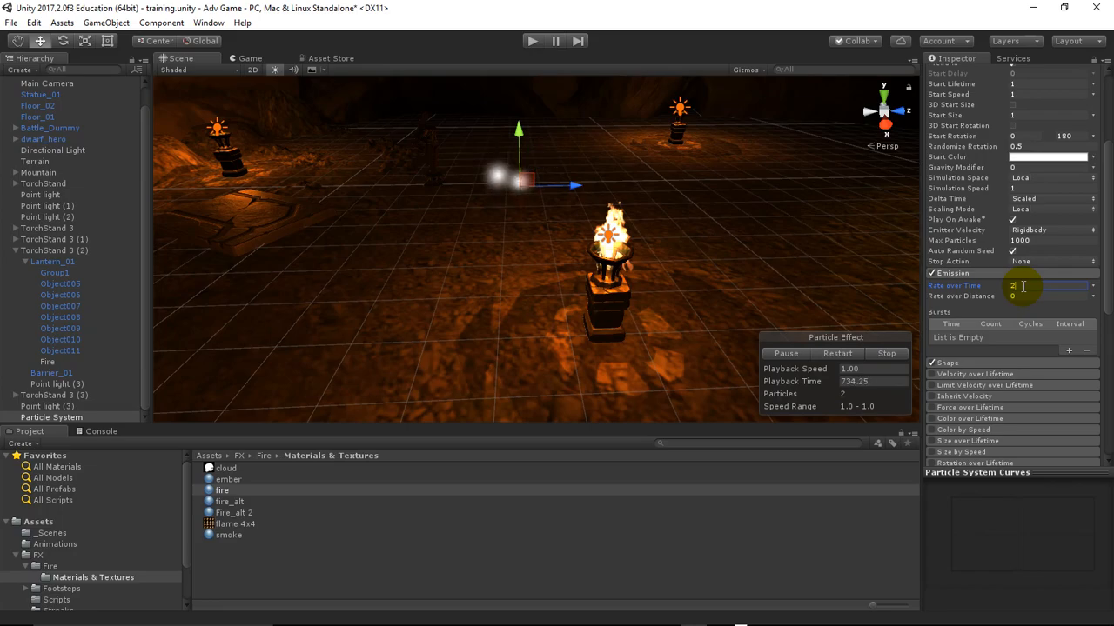
key("BackSpace")
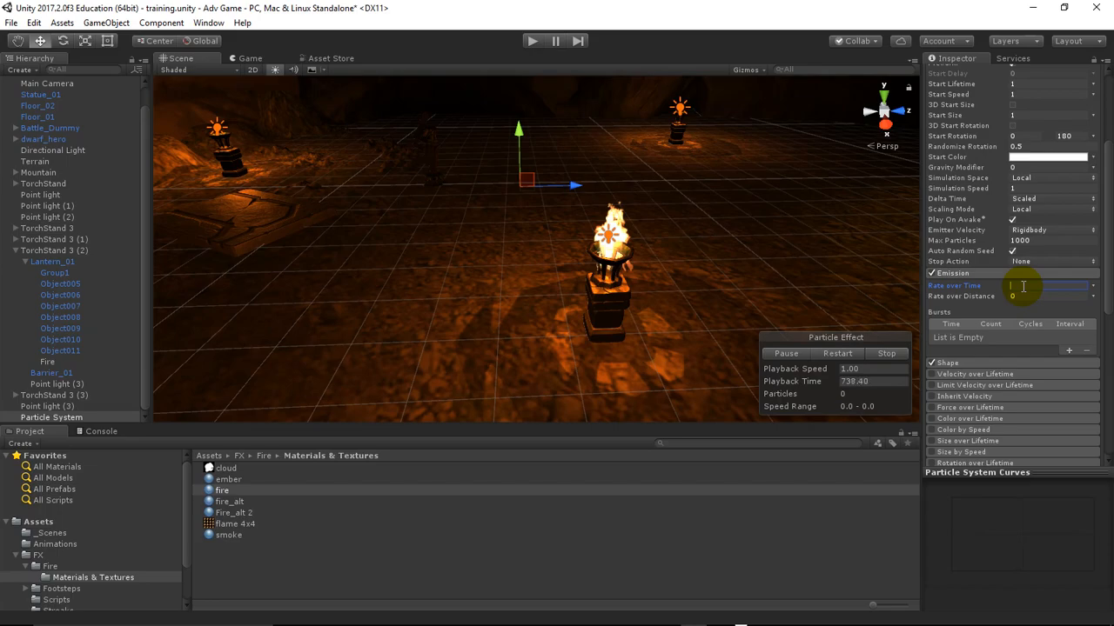
type("30")
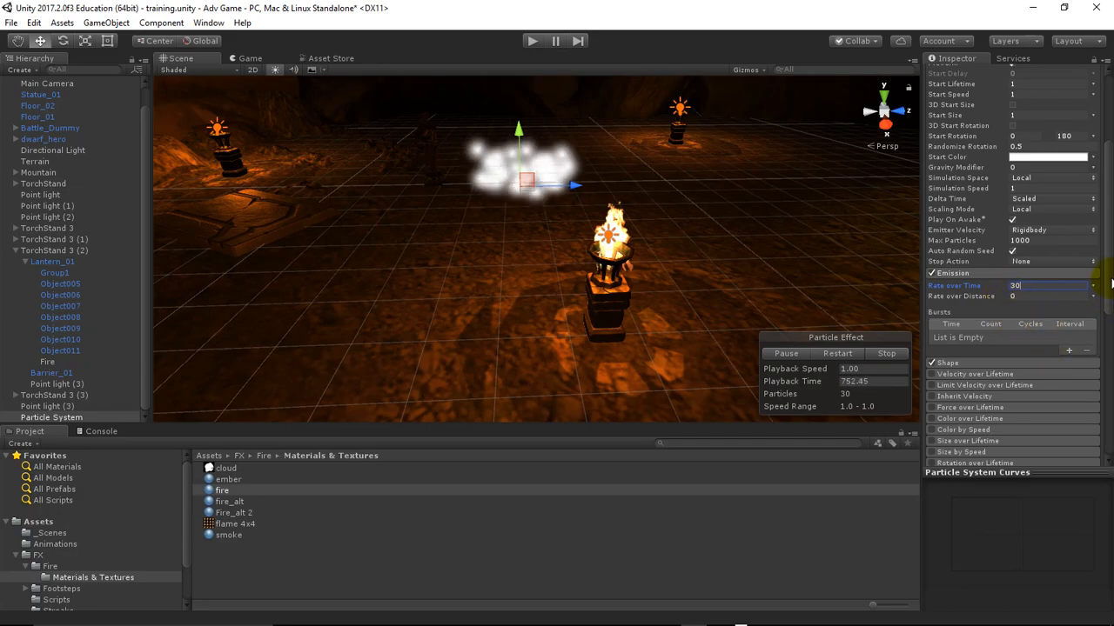
Expand the Shape module in place of Emission and try a cone Angle of 30
scroll(1111, 315, "down", 3)
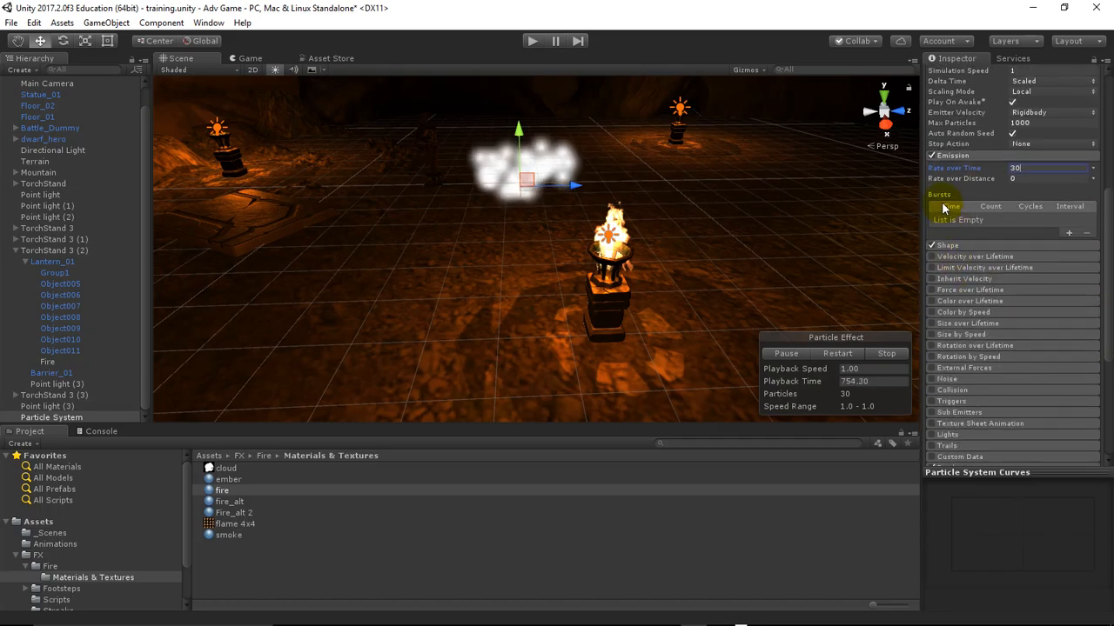
left_click(971, 156)
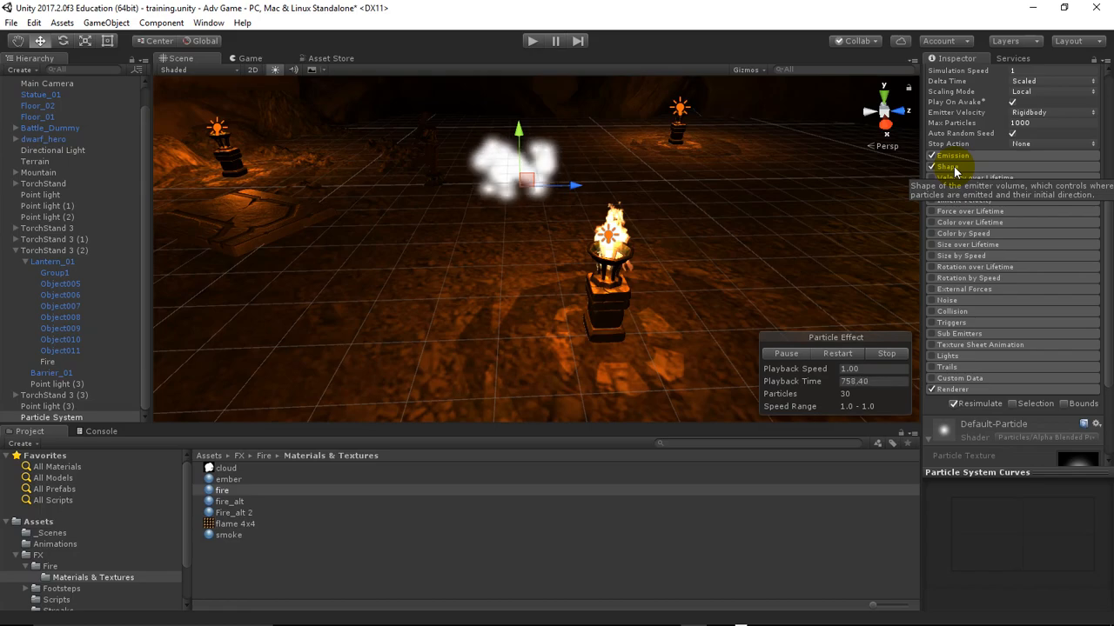
left_click(954, 167)
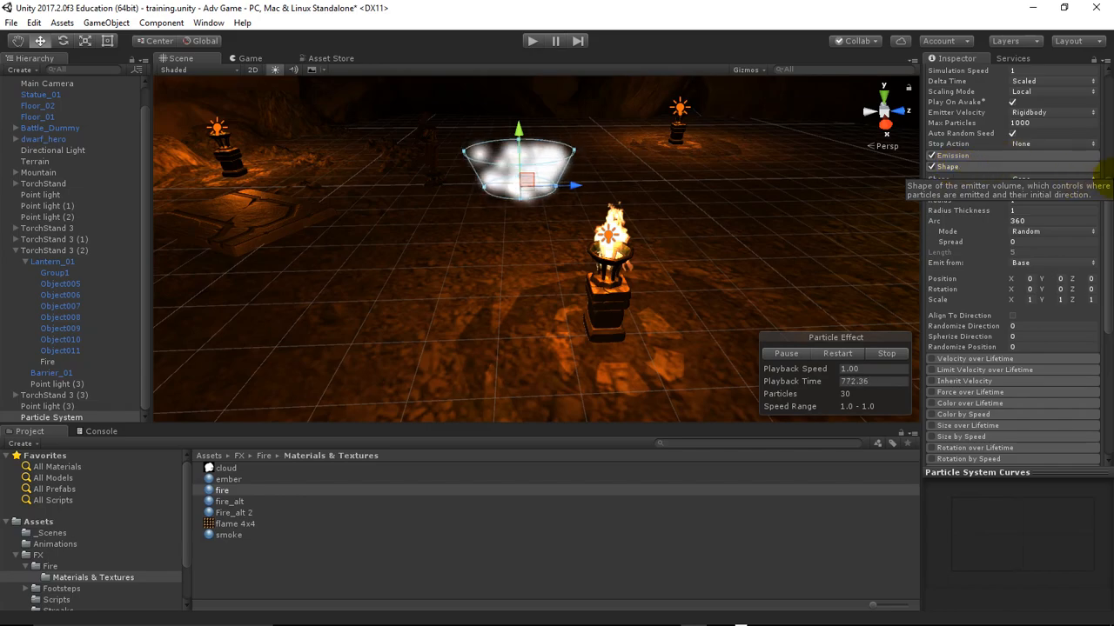
left_click(1075, 187)
type("30")
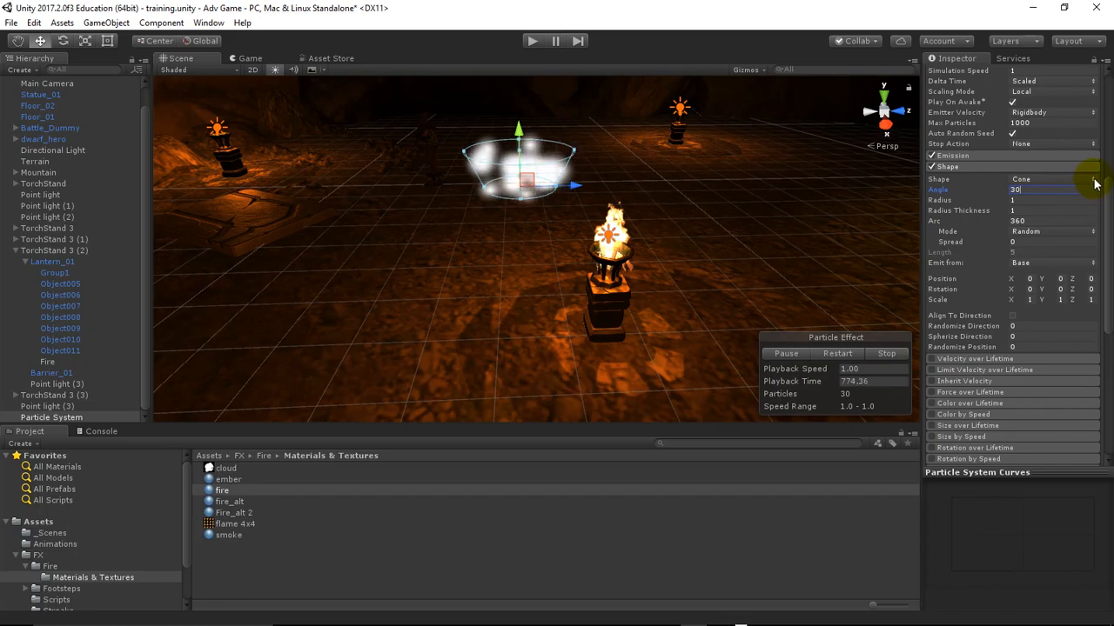
Try the Sphere and Hemisphere emitter shapes and return the shape to Cone
left_click(1094, 180)
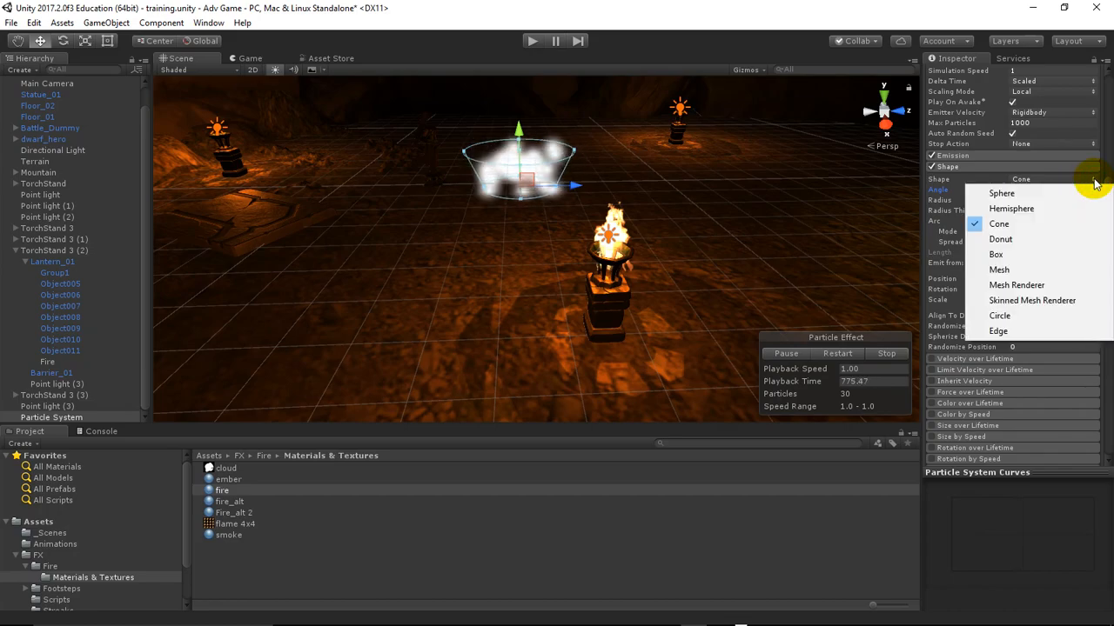
left_click(1015, 195)
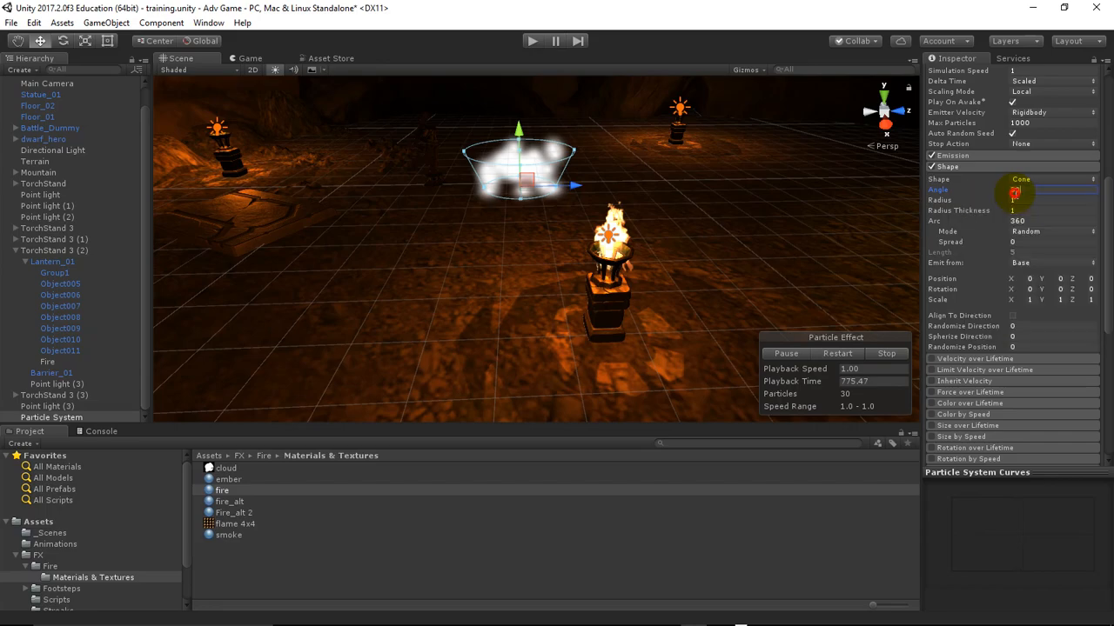
left_click(1093, 181)
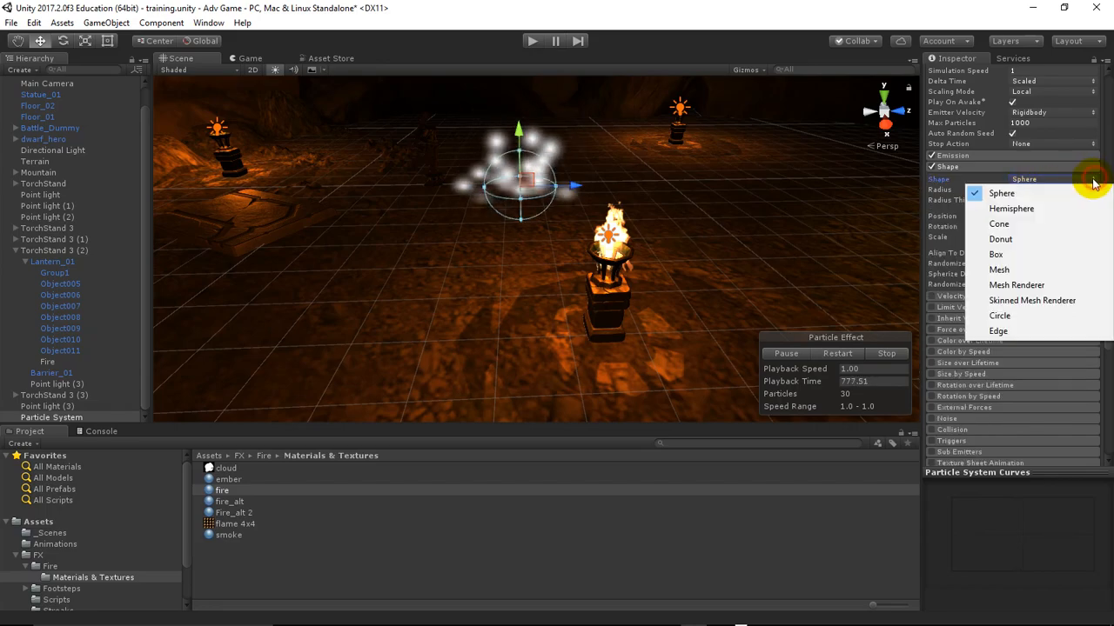
left_click(1052, 209)
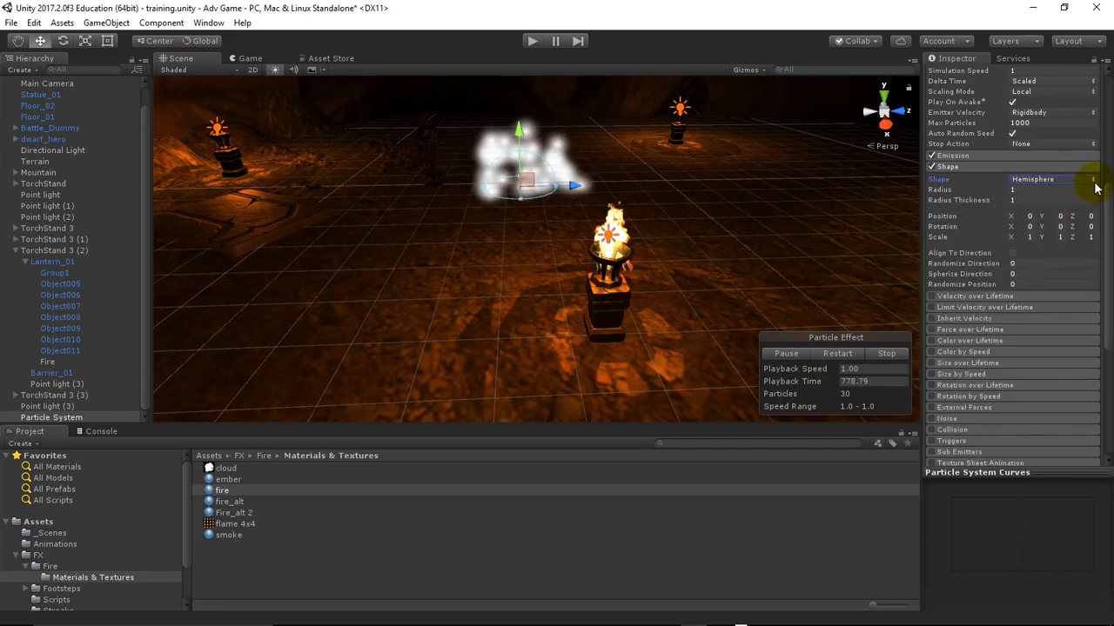
left_click(1095, 184)
left_click(1058, 228)
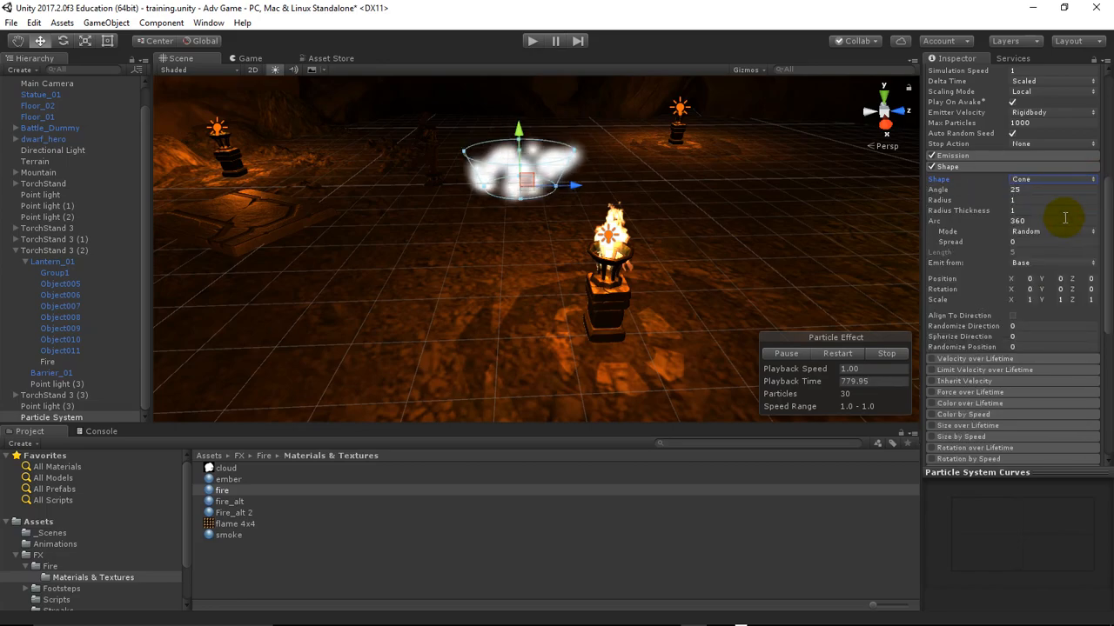
Try the Donut and Box emitter shapes and switch the shape to Mesh
left_click(1094, 179)
left_click(1065, 240)
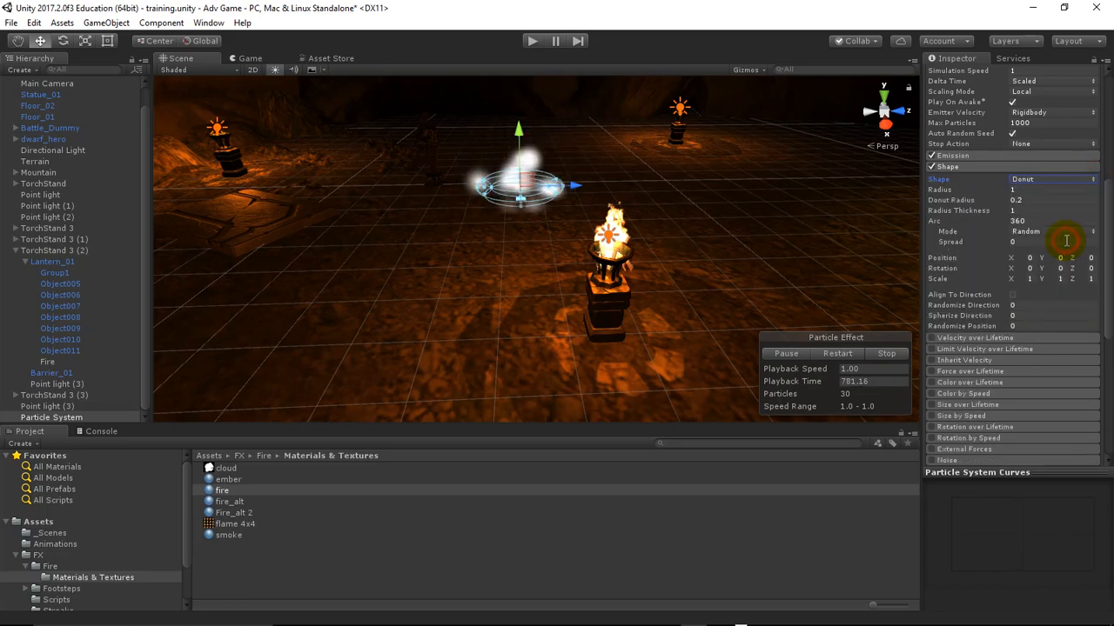
left_click(1094, 179)
left_click(1047, 252)
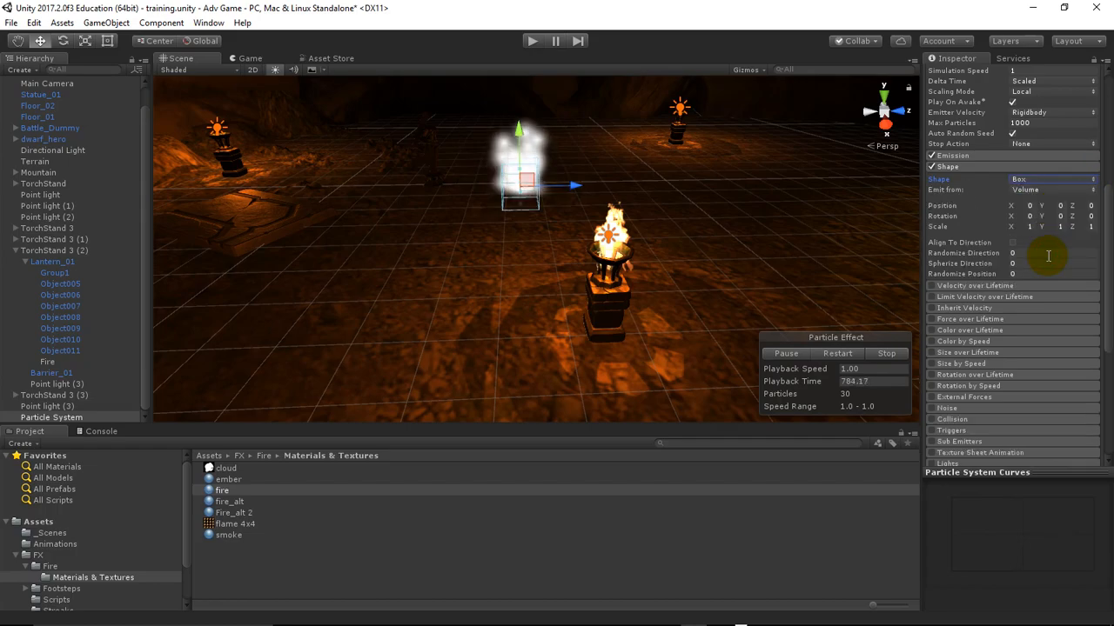
left_click(1094, 179)
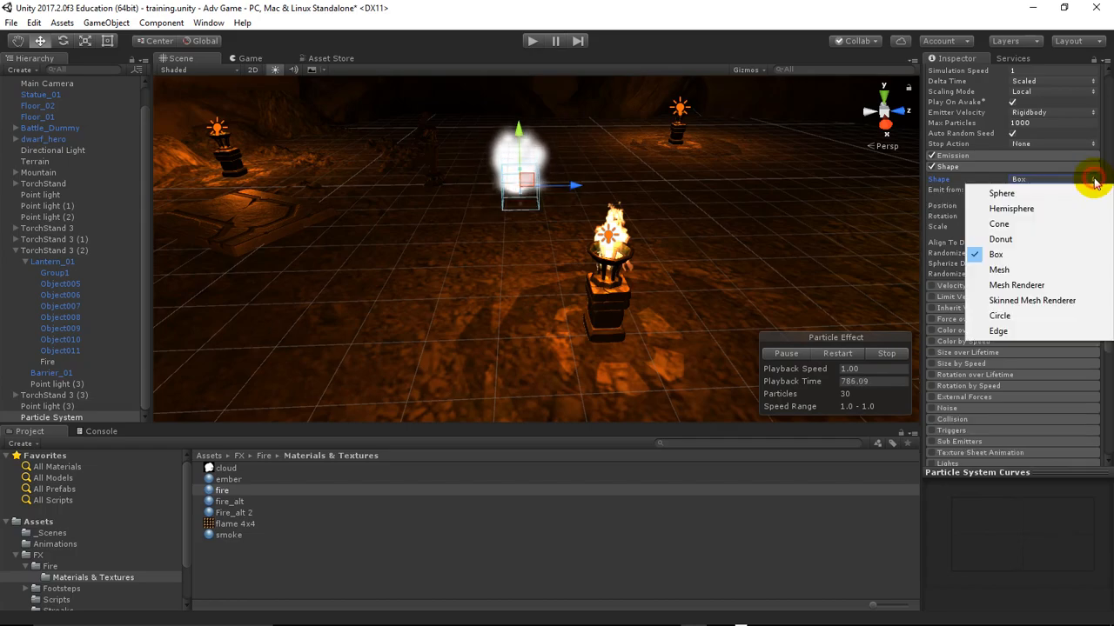
left_click(1069, 270)
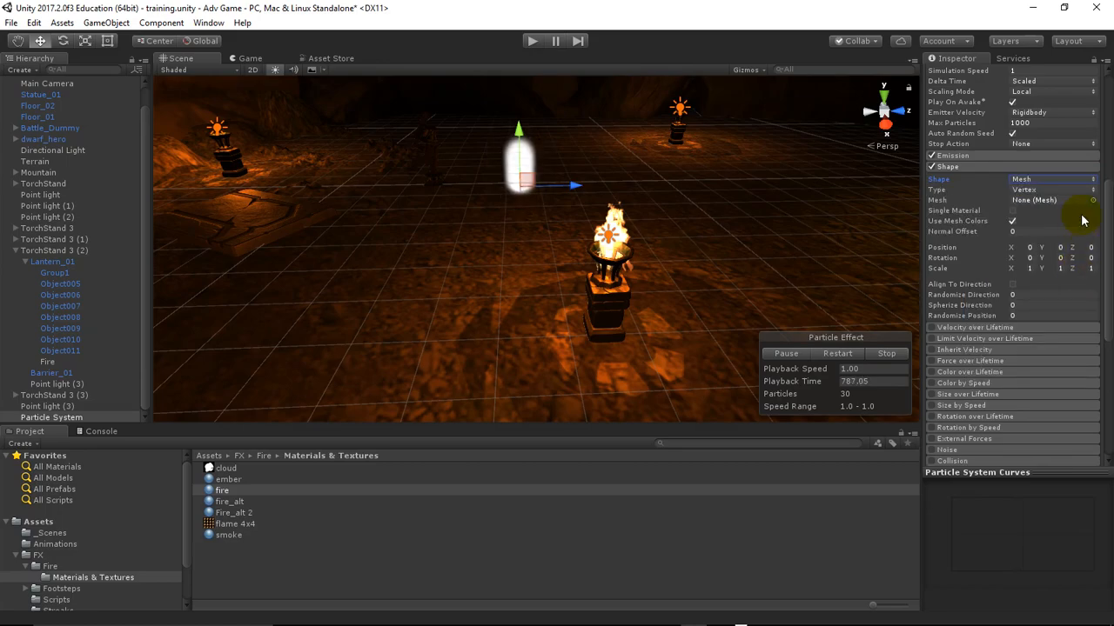
Try the Mesh Renderer, Skinned Mesh Renderer and Circle emitter shapes and return the shape to Cone
left_click(1094, 181)
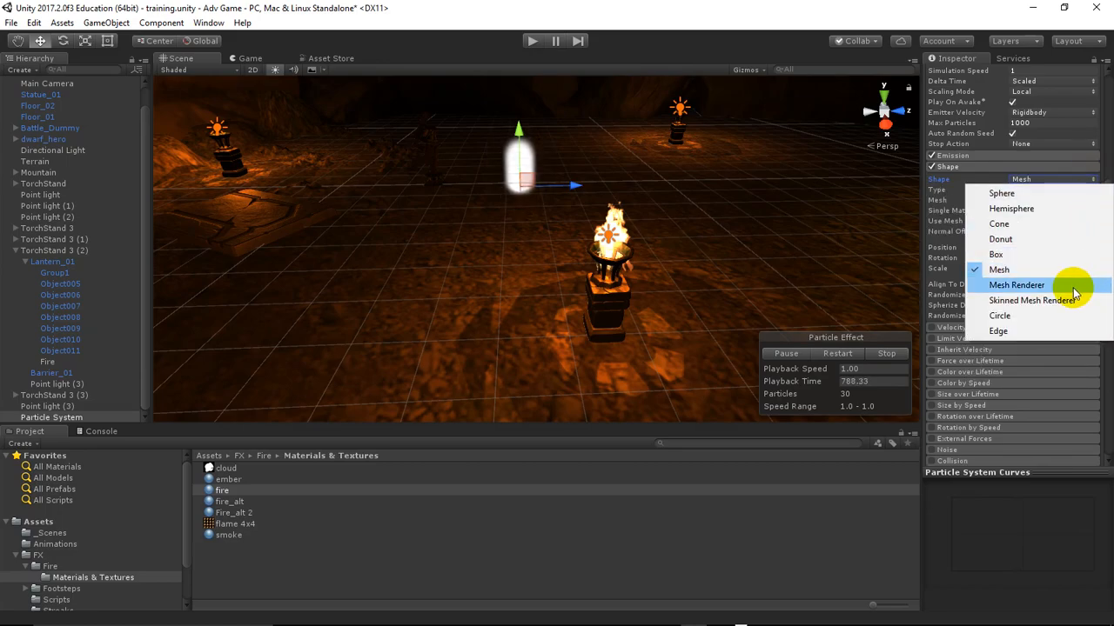
left_click(1069, 285)
left_click(1088, 170)
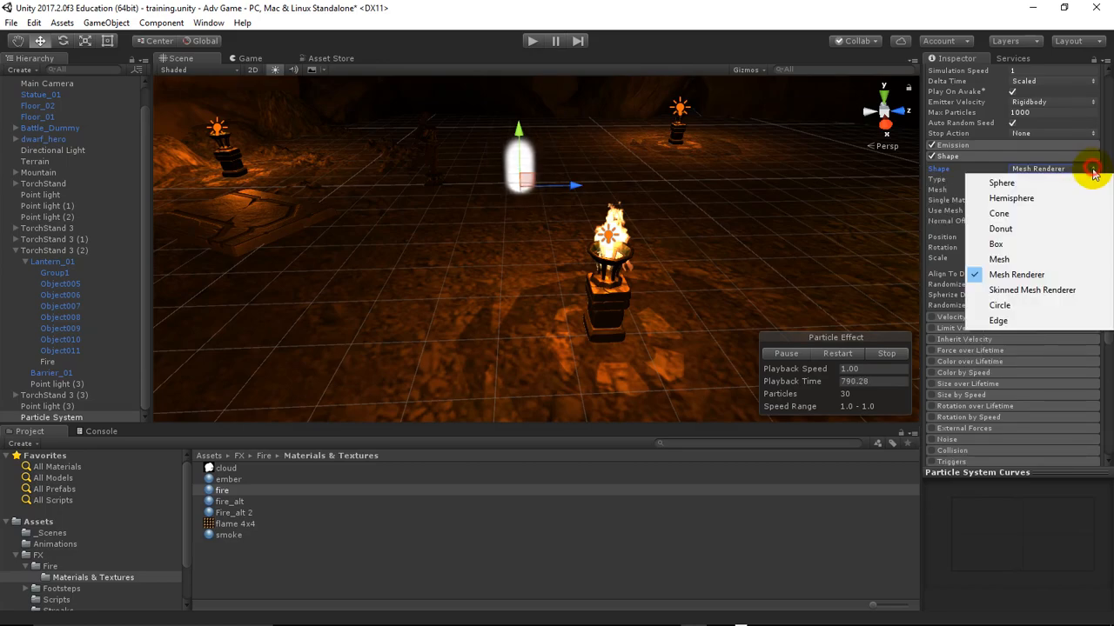
left_click(1076, 292)
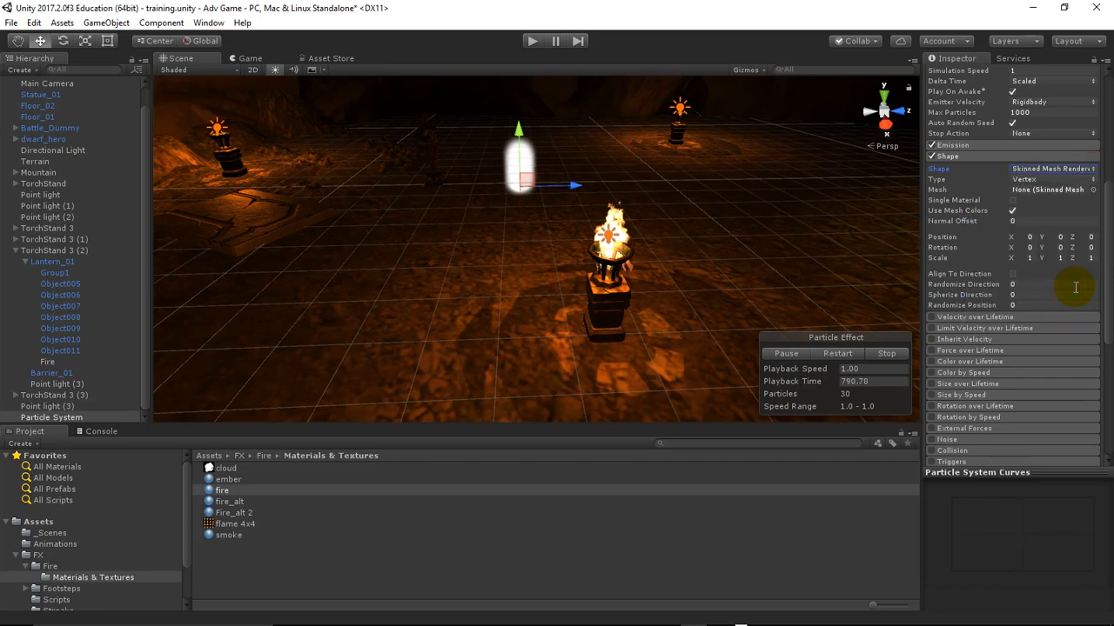
left_click(1094, 170)
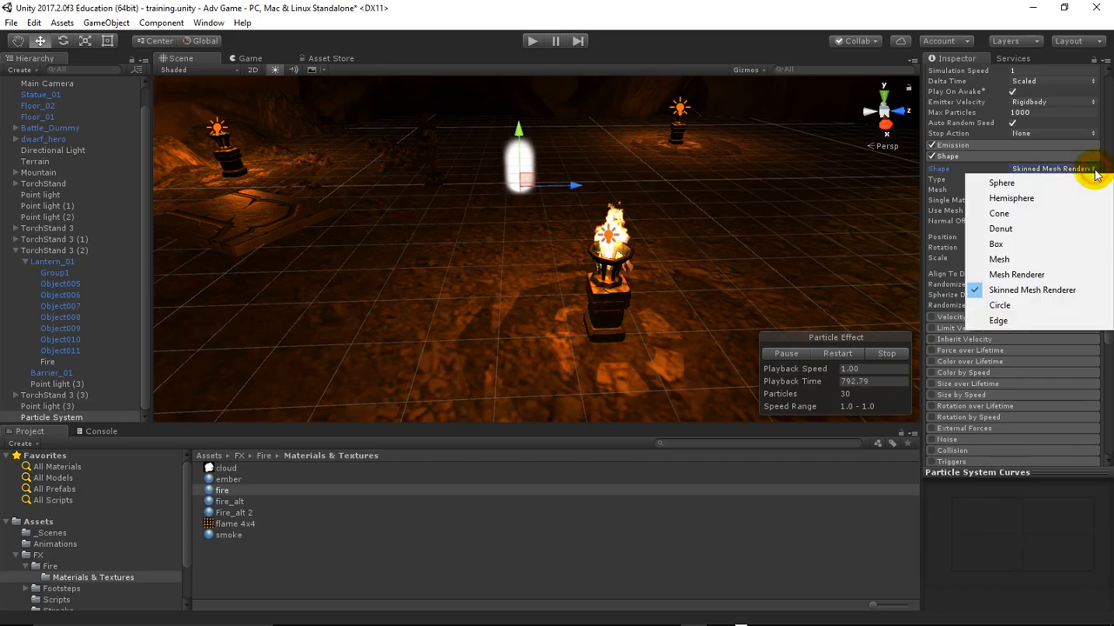
left_click(1054, 304)
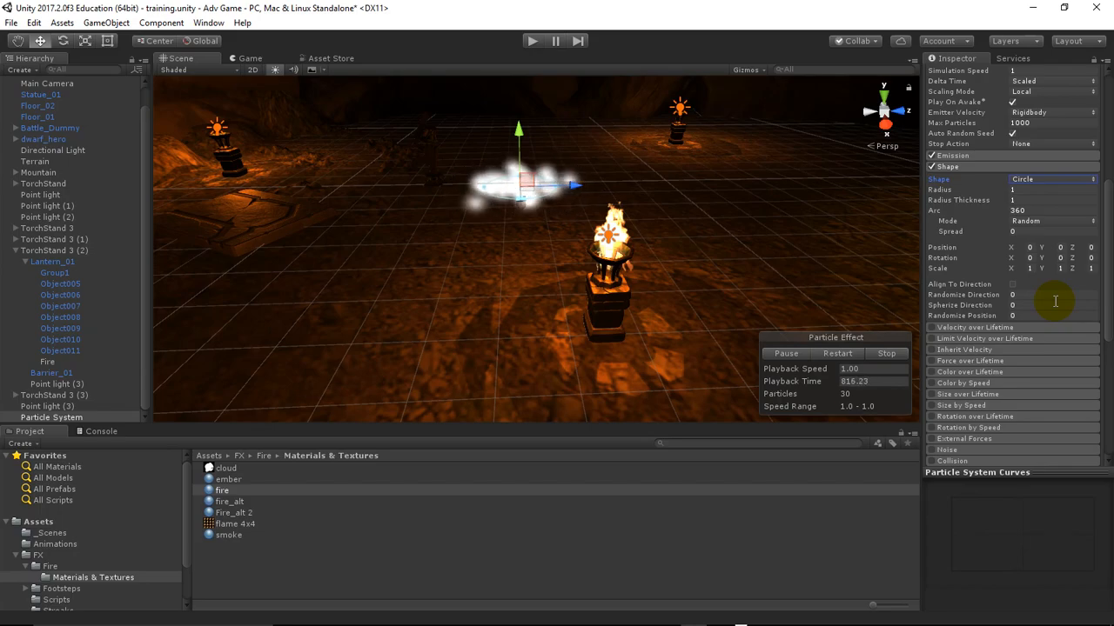
left_click(1054, 180)
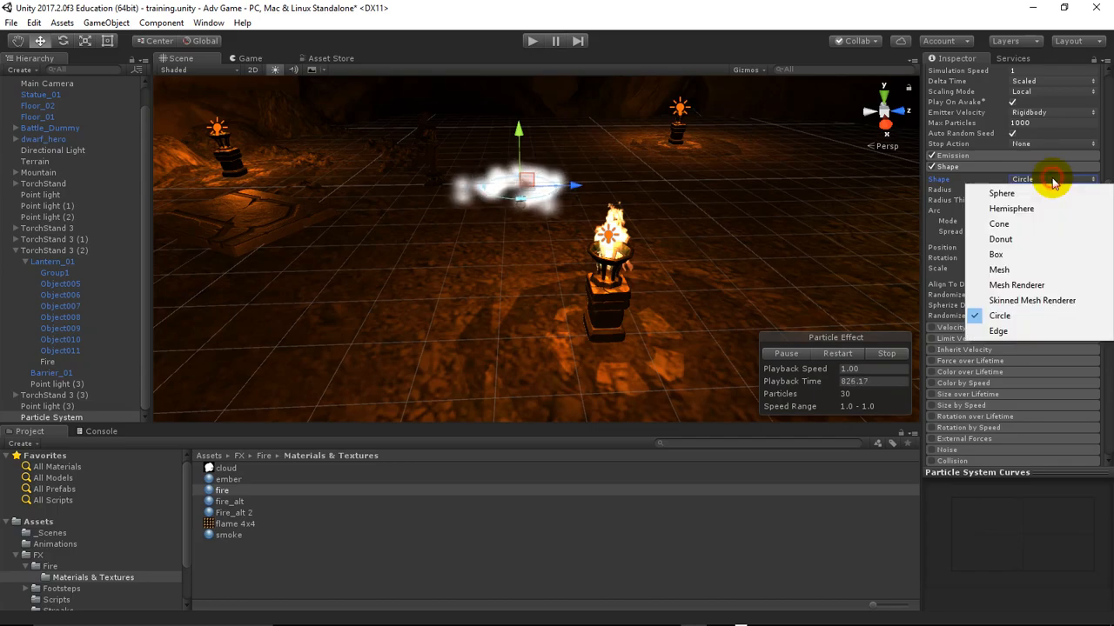
left_click(1032, 224)
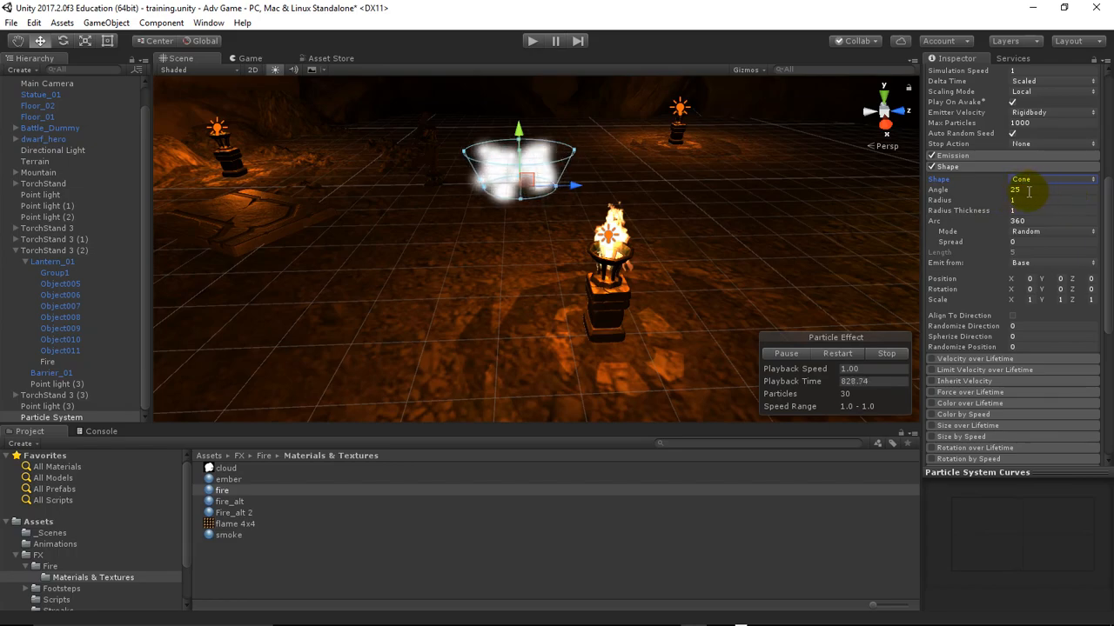
Set the cone emitter's Angle to 0 and its Radius to 0.25
left_click(1031, 189)
type("0")
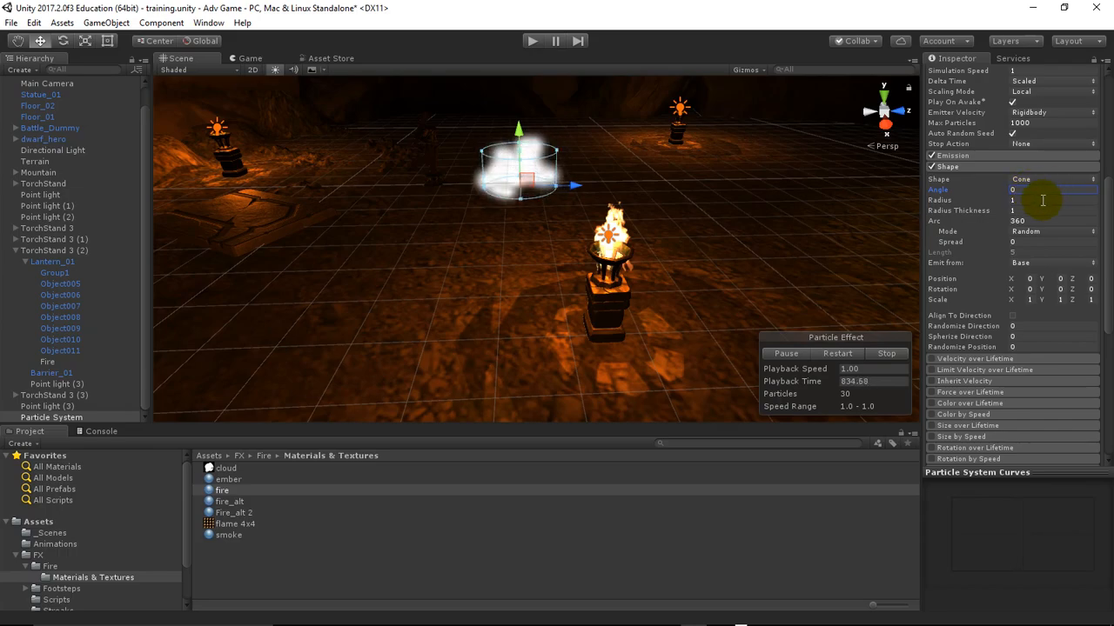
left_click(1024, 200)
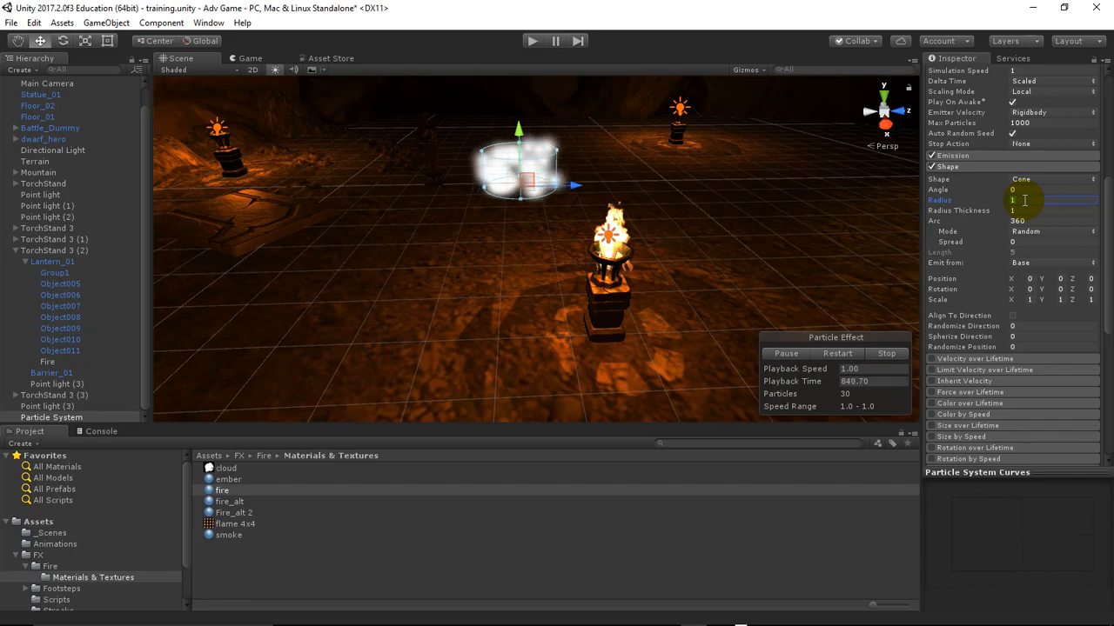
type("0.25")
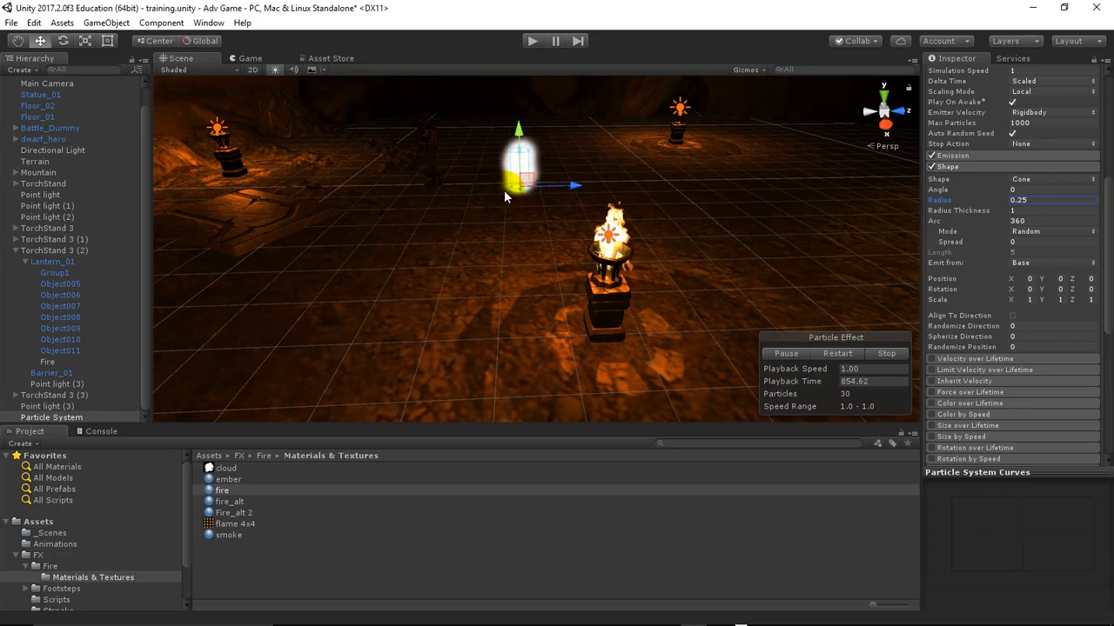
Examine the narrowed cone emitter up close in the scene and look over the particle system's remaining modules
scroll(504, 189, "up", 3)
scroll(505, 188, "up", 3)
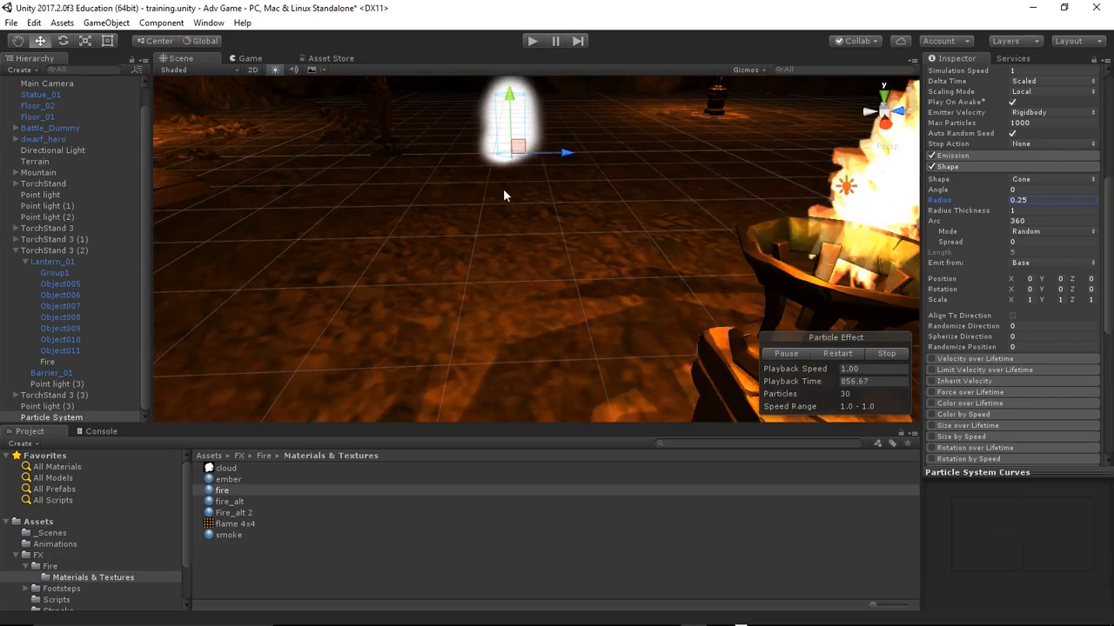
left_click(16, 41)
left_click_drag(310, 189, 507, 114)
scroll(415, 204, "up", 2)
left_click_drag(415, 204, 442, 336)
scroll(525, 244, "up", 2)
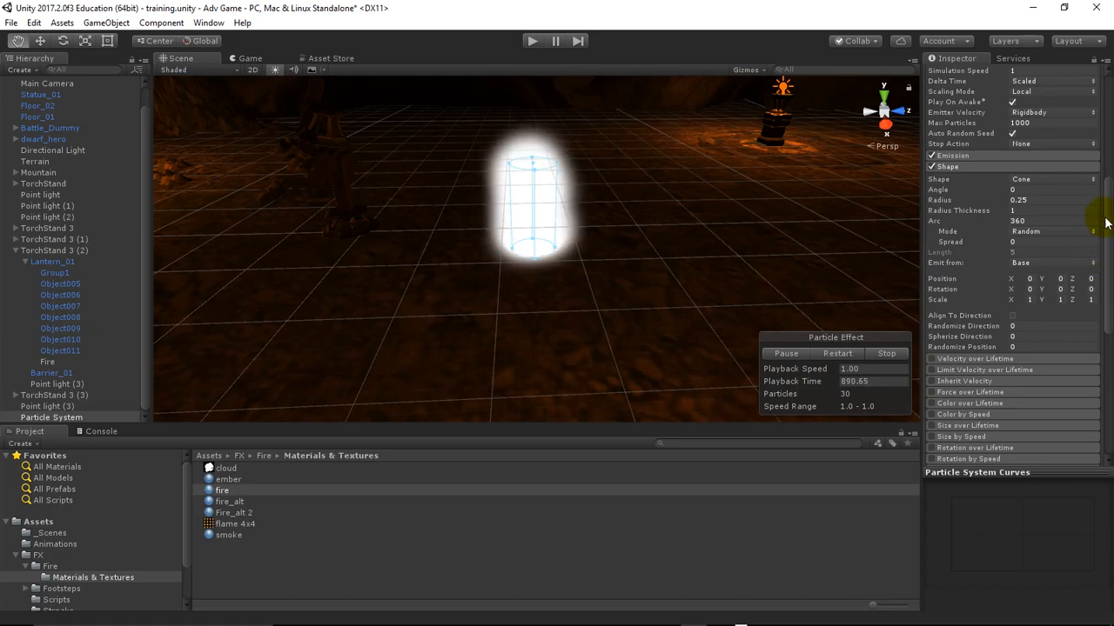
scroll(1108, 242, "down", 3)
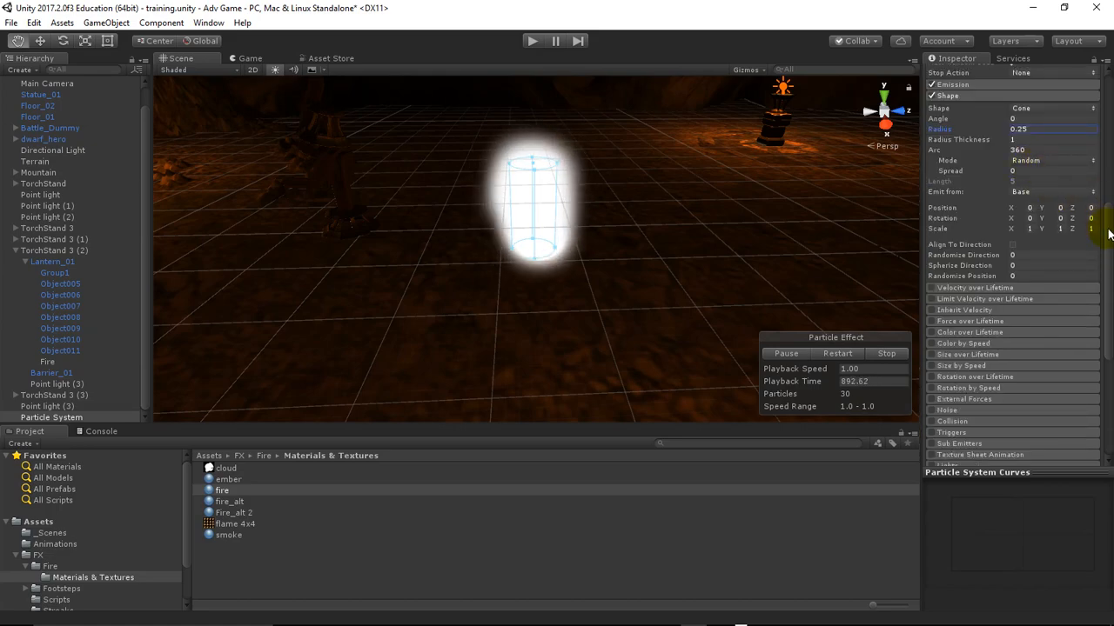
scroll(1108, 217, "up", 4)
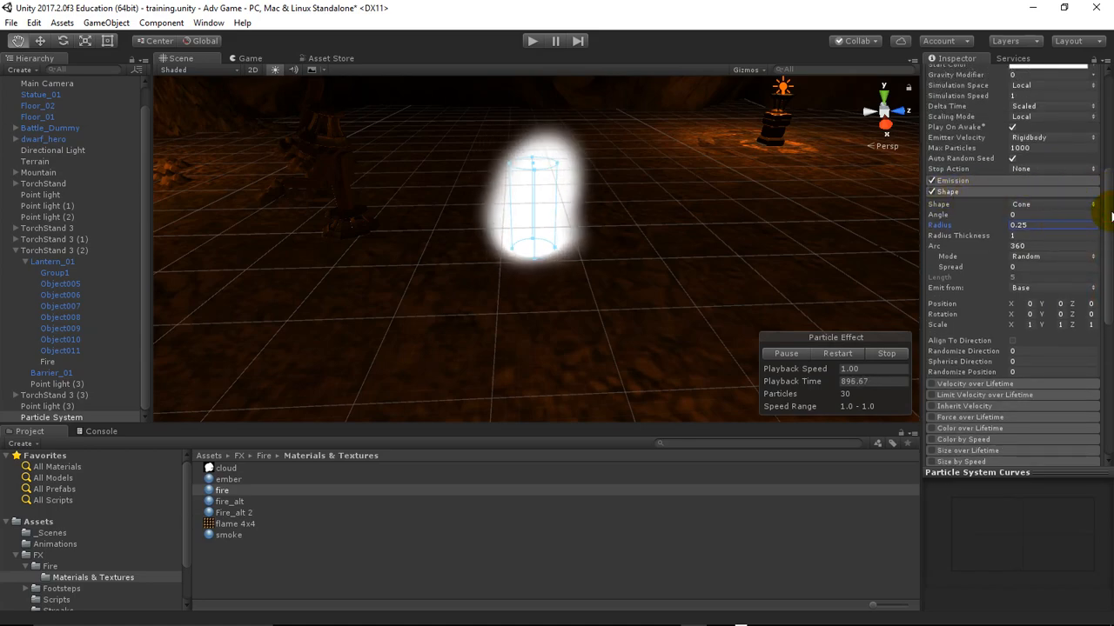
Try enabling and expanding the Velocity over Lifetime module, and disable and collapse it again
left_click(932, 385)
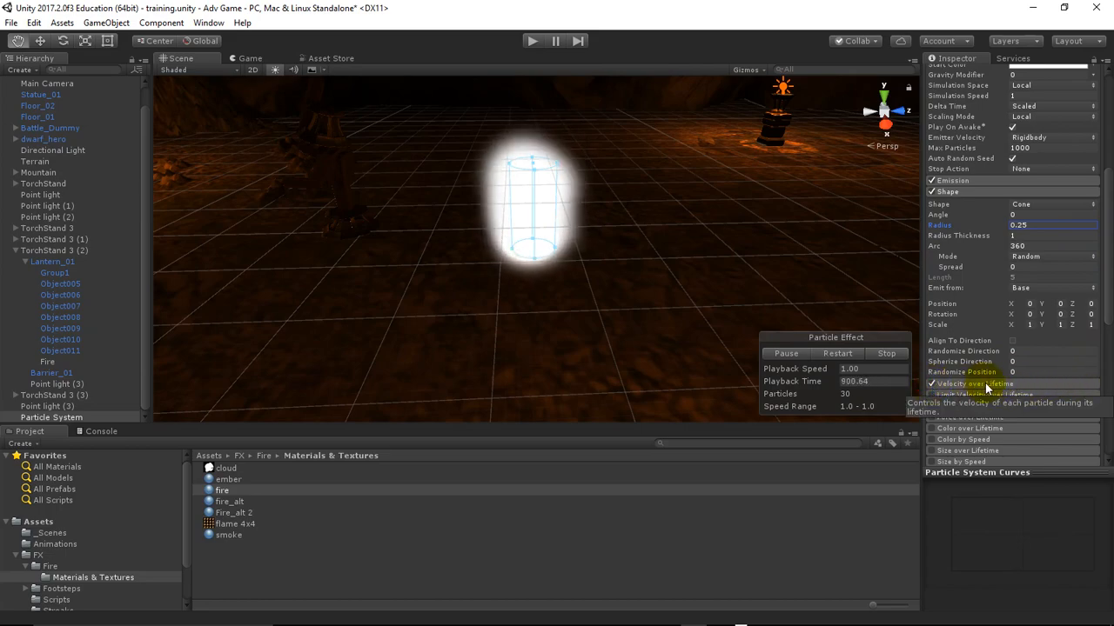
left_click_drag(1108, 298, 1106, 346)
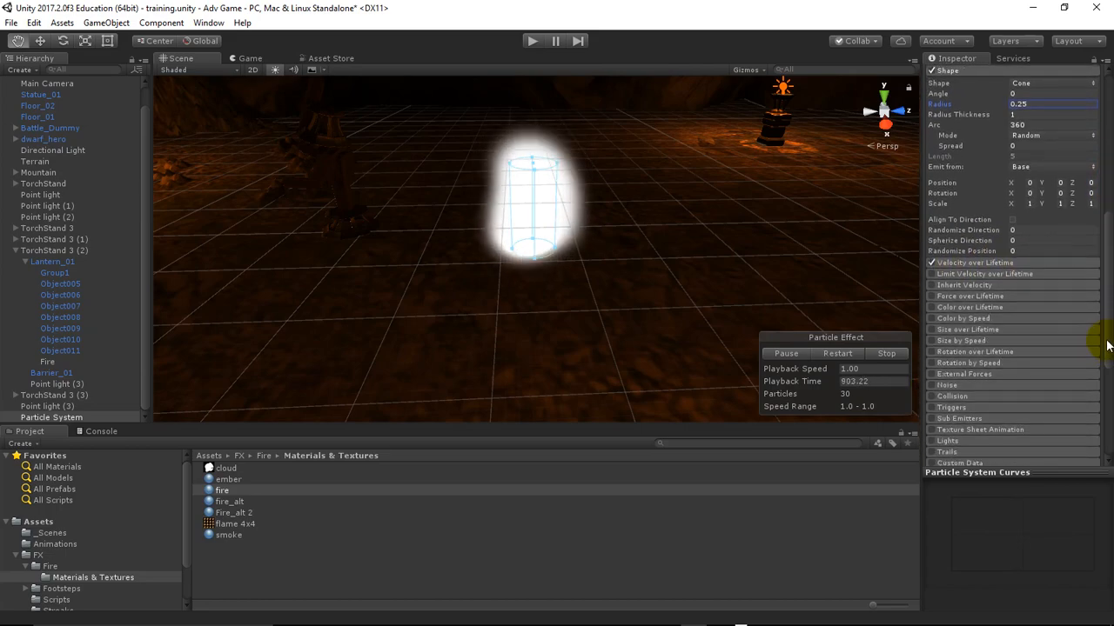
left_click(978, 263)
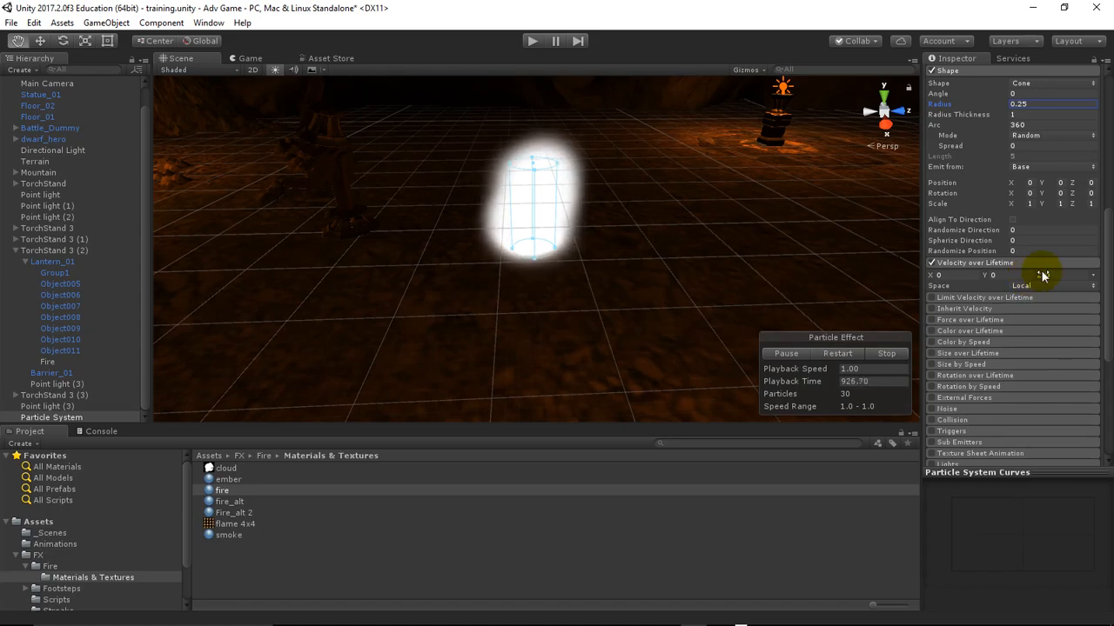
left_click(932, 264)
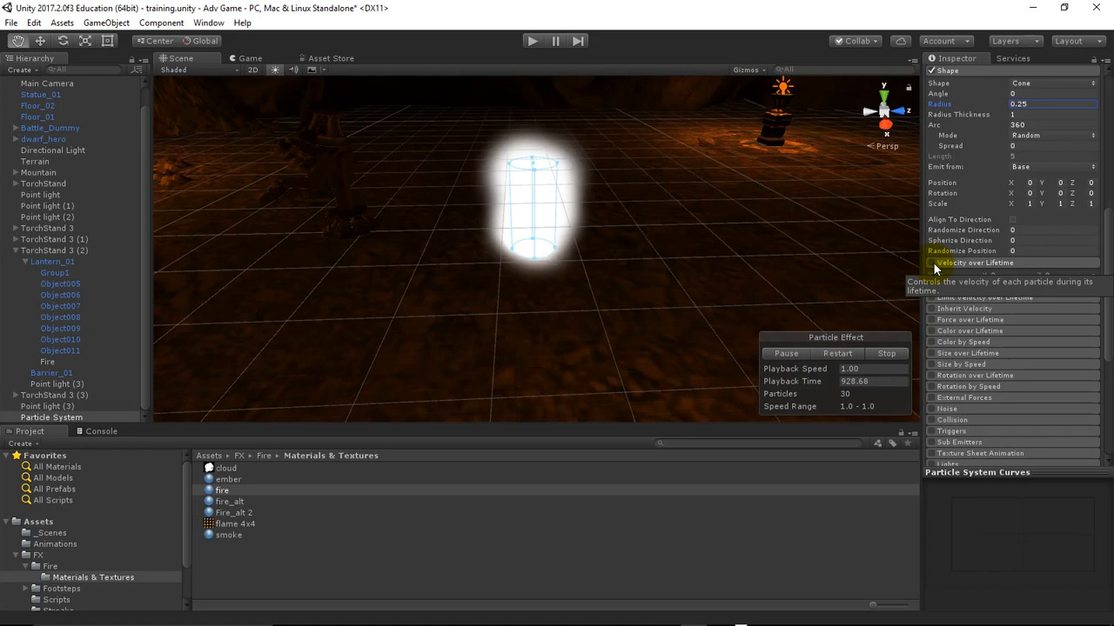
left_click(959, 264)
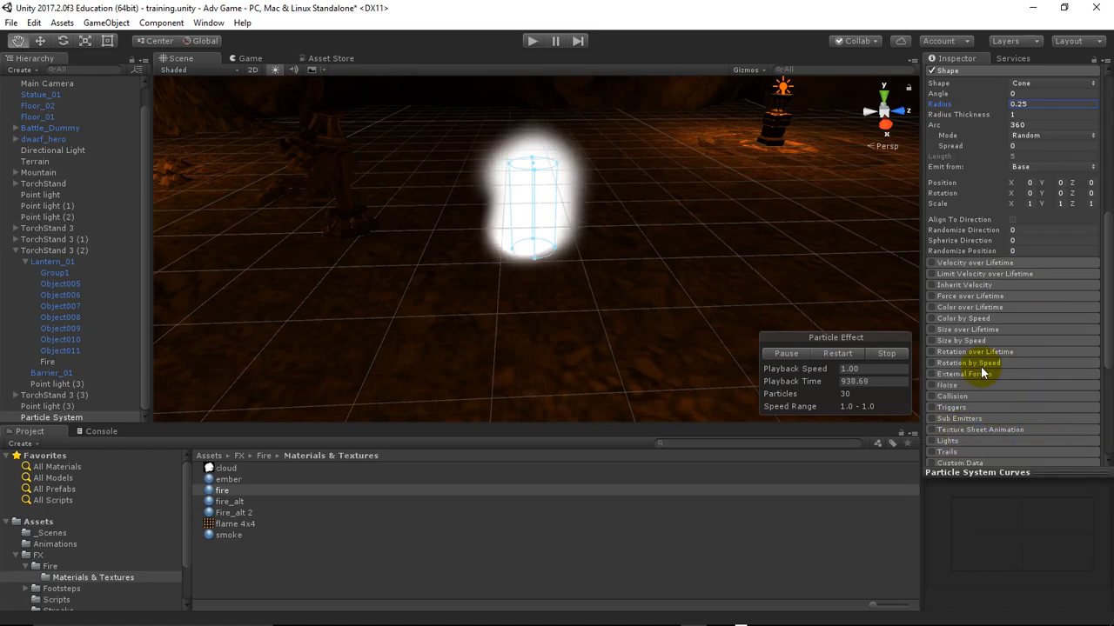
Enable the Texture Sheet Animation module and expand its settings
left_click(932, 430)
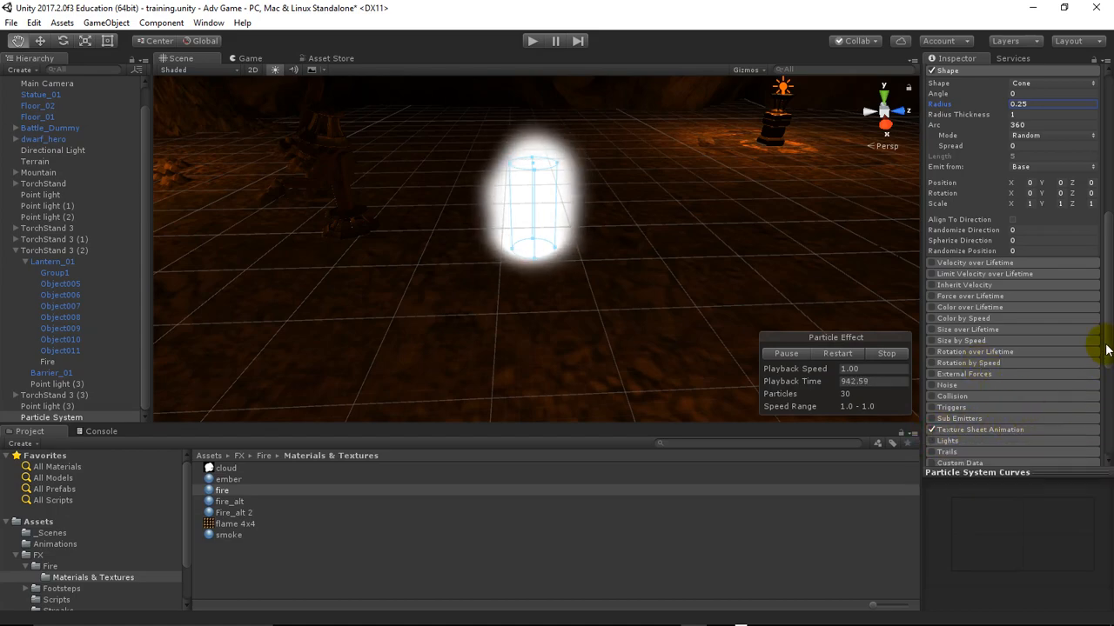
left_click_drag(1108, 339, 1109, 384)
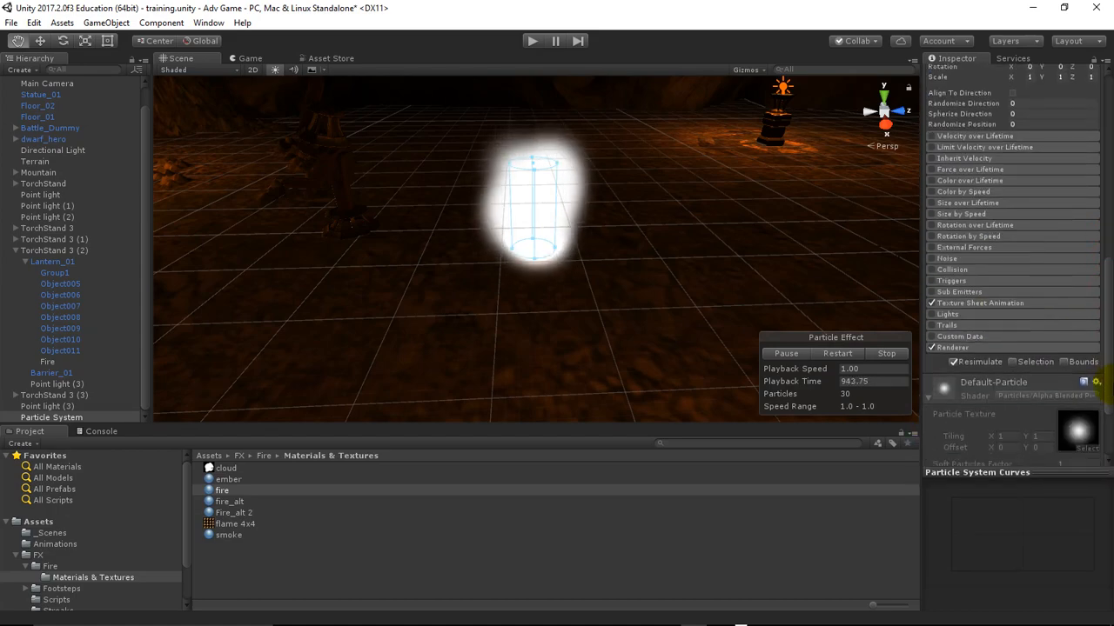
left_click(978, 302)
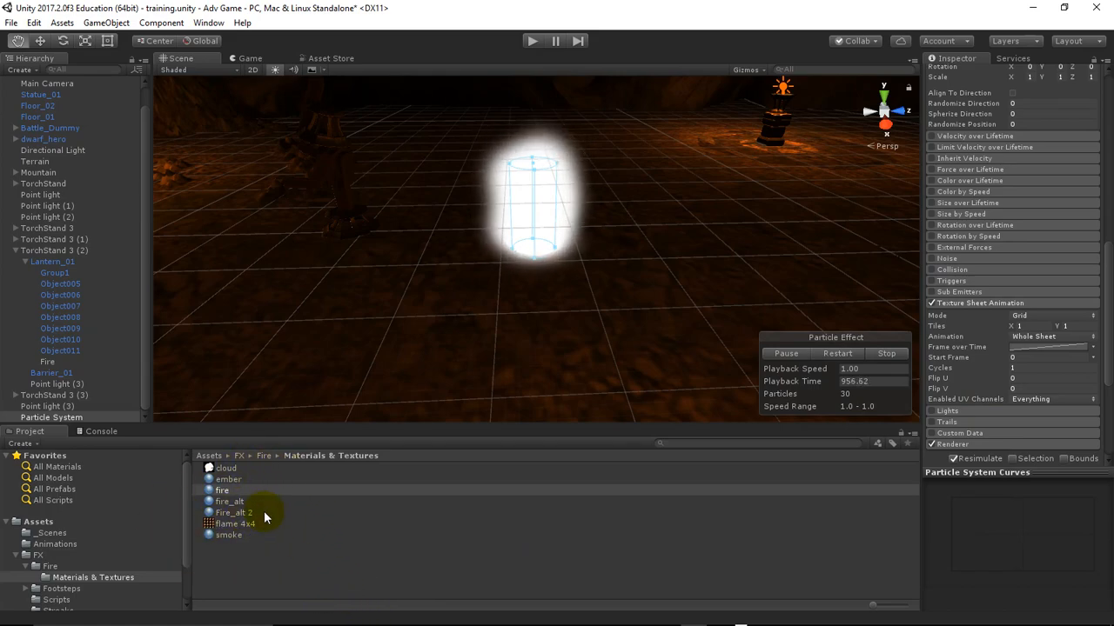
Navigate through FX and Fire to the Materials & Textures folder and create a material named Fire_alt 3 there
left_click(17, 555)
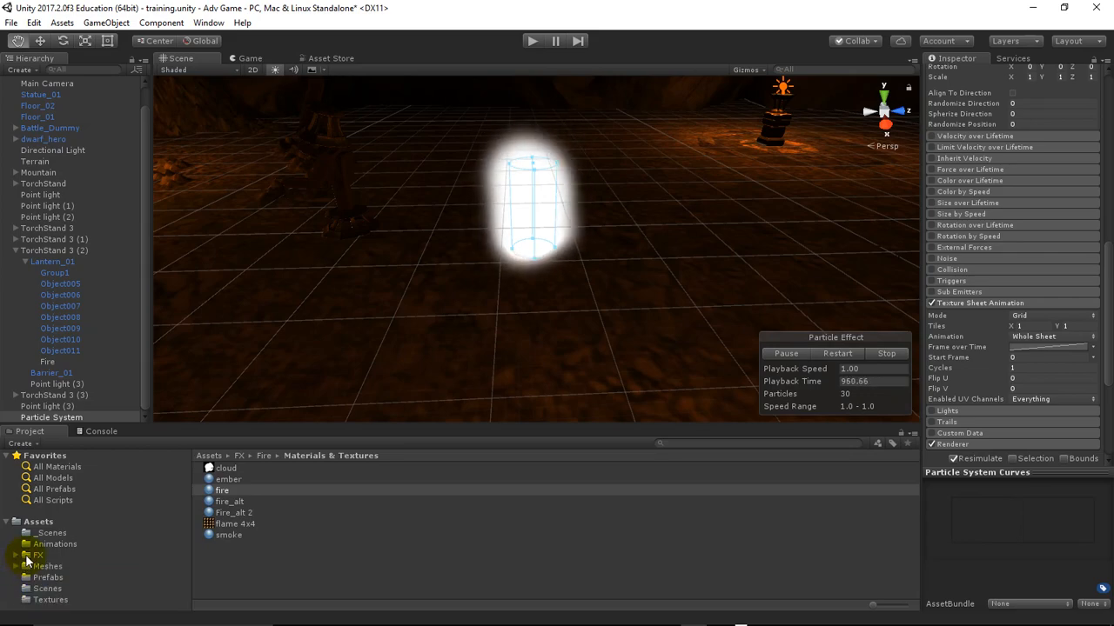
left_click(27, 557)
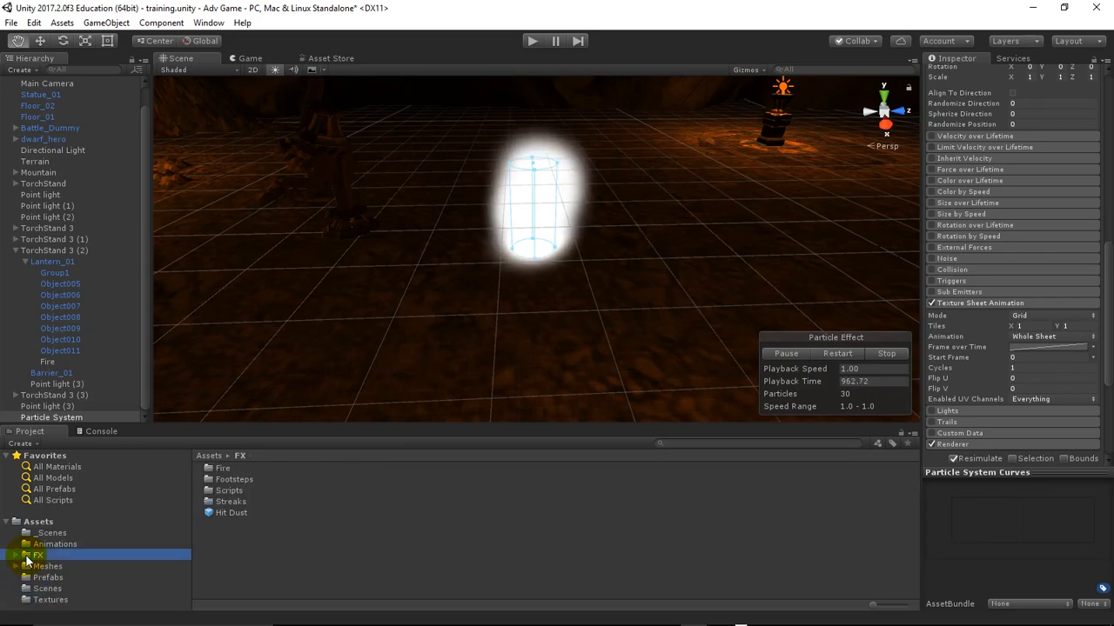
double_click(218, 471)
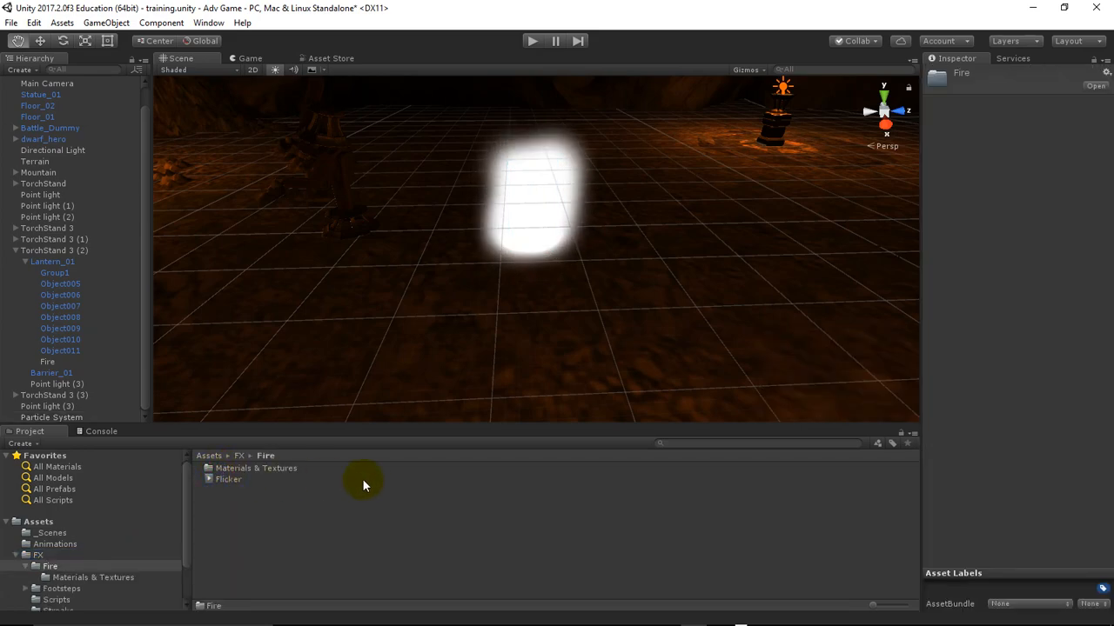
double_click(238, 468)
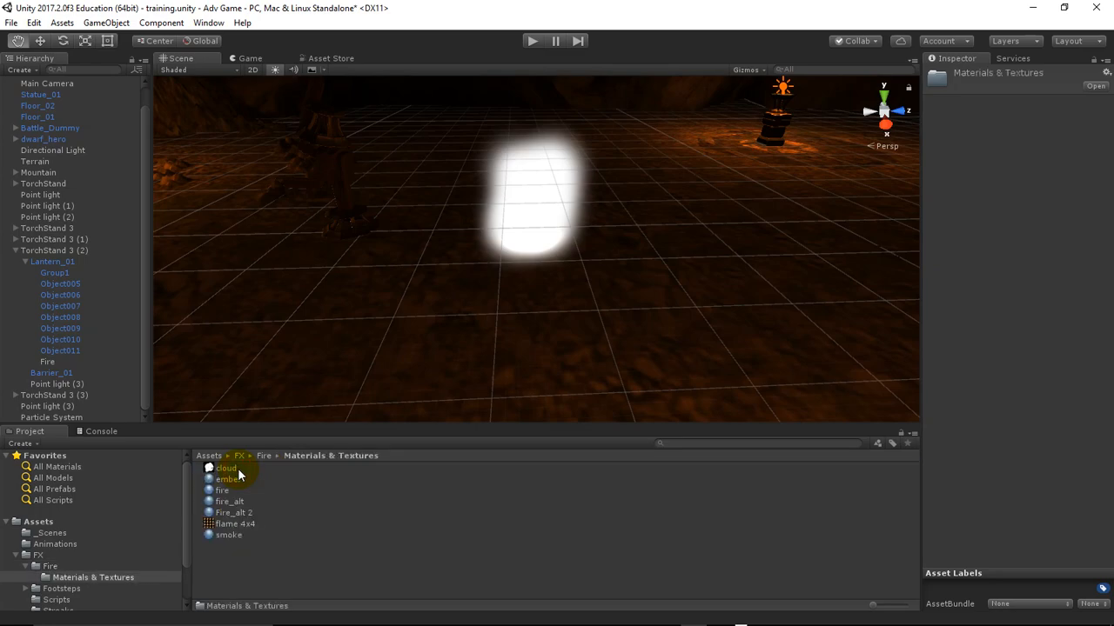
right_click(297, 553)
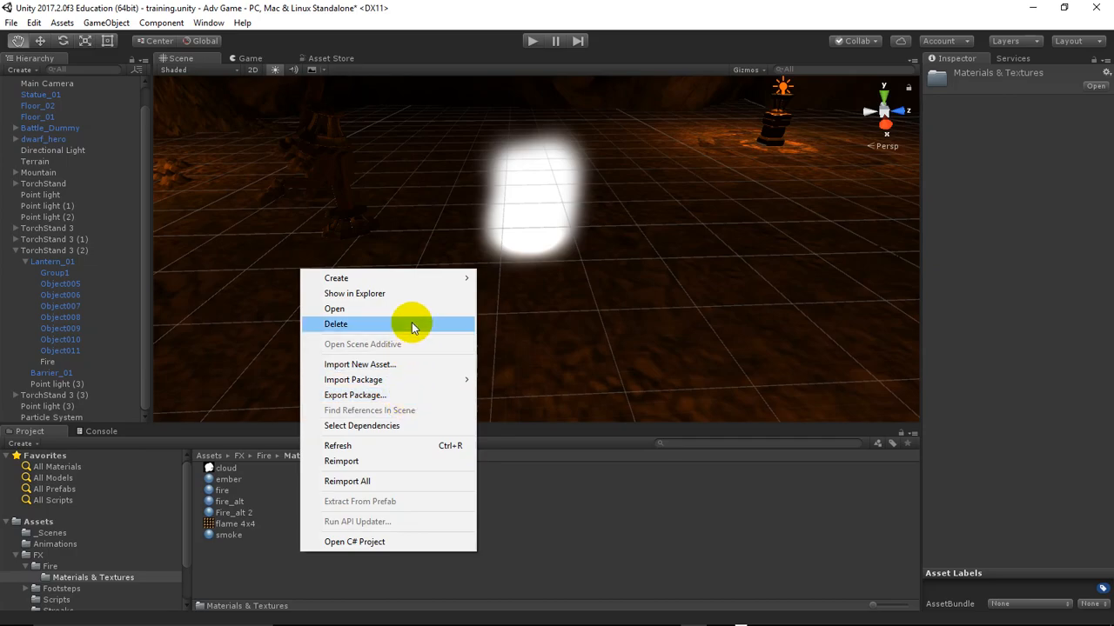
mouse_move(435, 280)
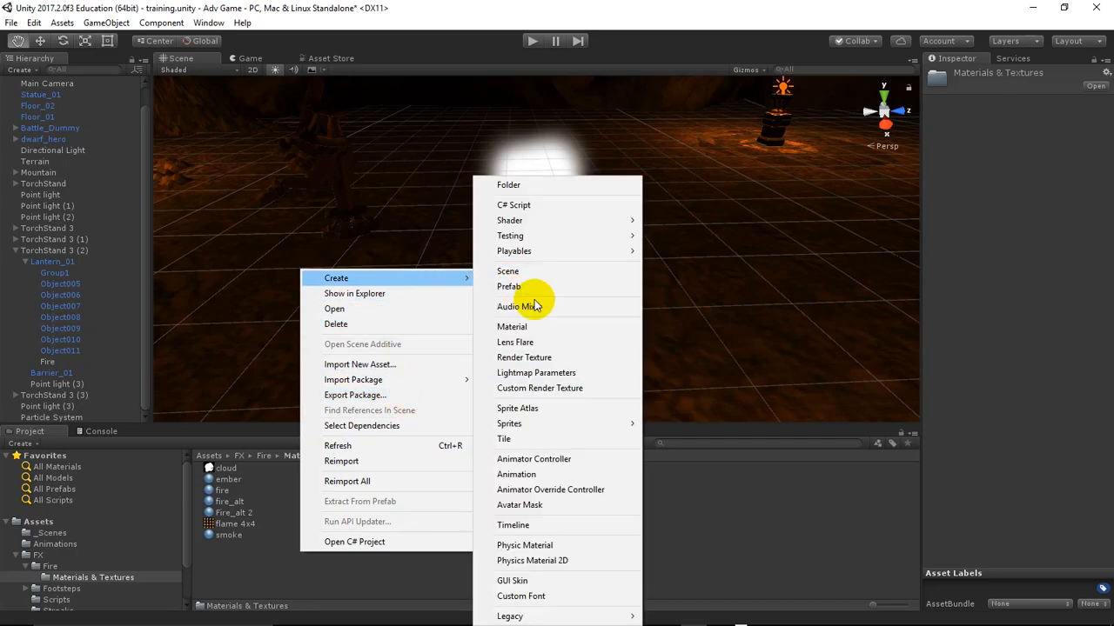
left_click(536, 327)
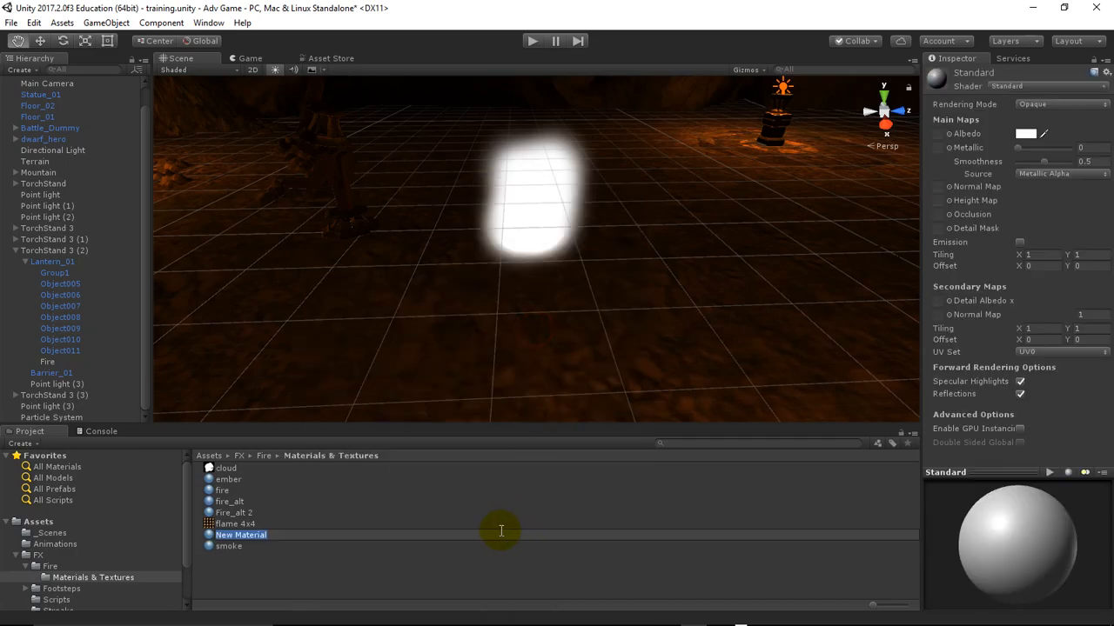
type("Fire")
type("_a")
type("lt")
type(" 2")
key("Return")
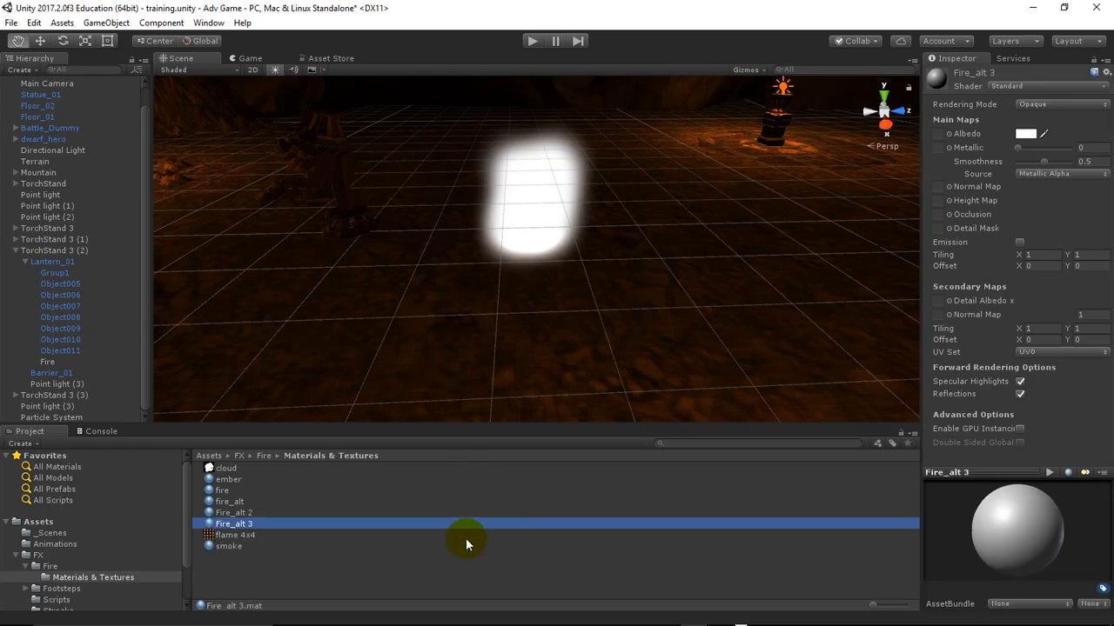
Examine the shader and particle texture settings of the existing Fire_alt 2 material
right_click(467, 537)
mouse_move(556, 266)
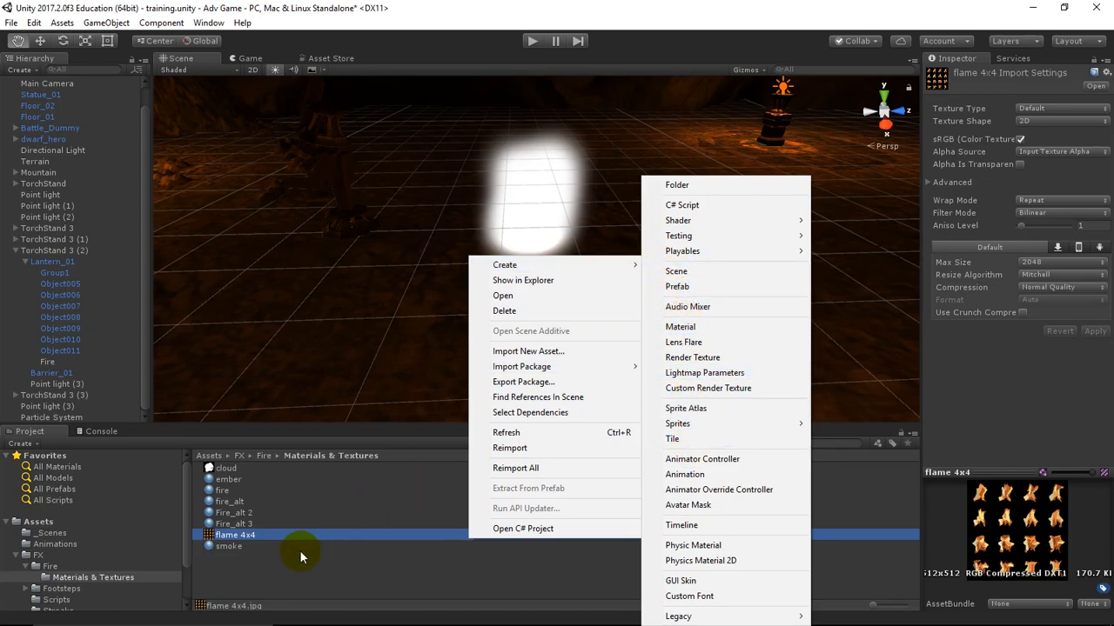
left_click(246, 525)
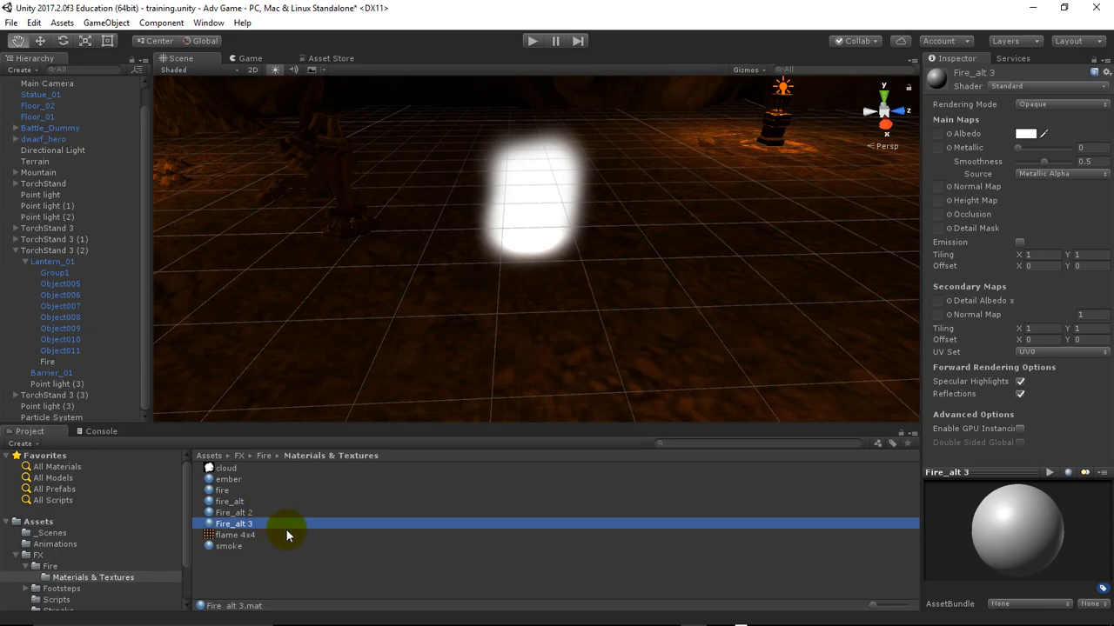
left_click(269, 512)
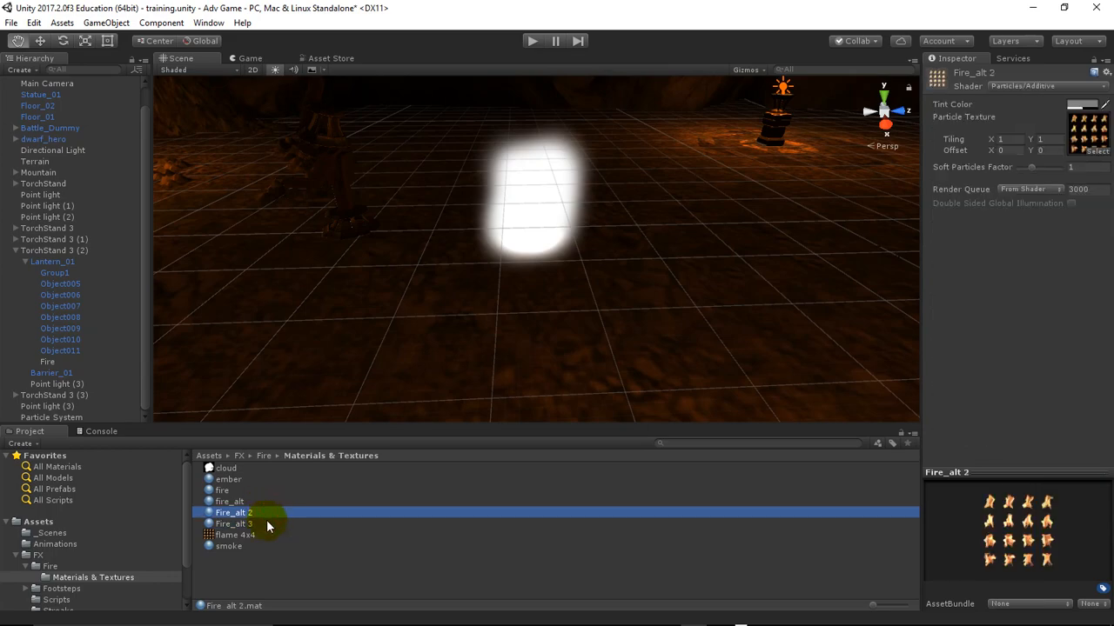
Set the Fire_alt 3 material's shader to Particles/Additive and assign the flame 4x4 texture as its particle texture
left_click(266, 522)
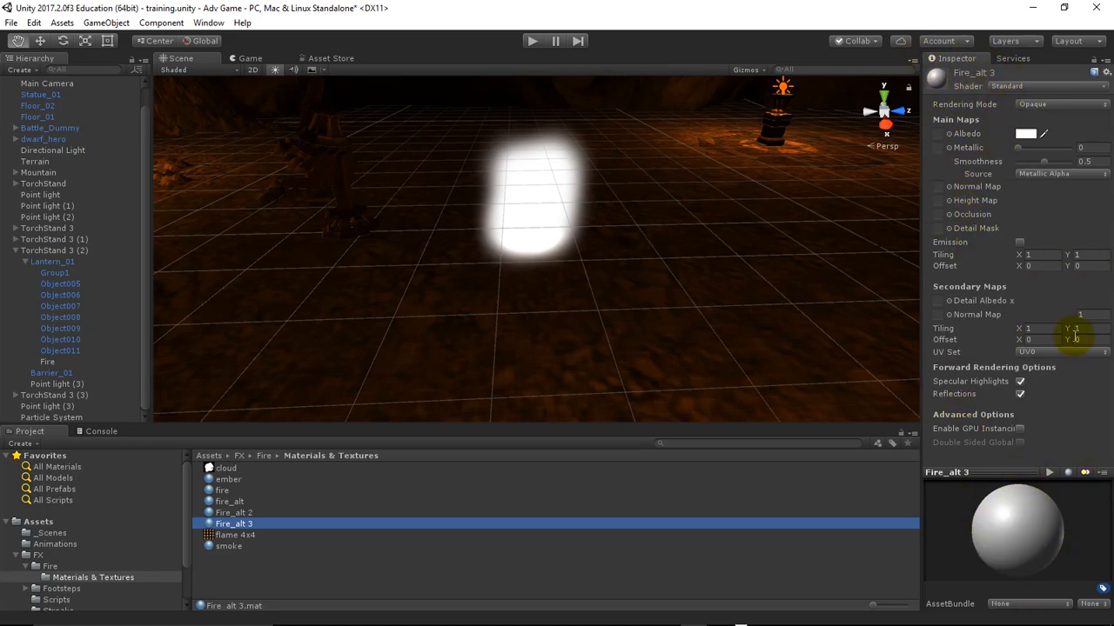
left_click(1022, 89)
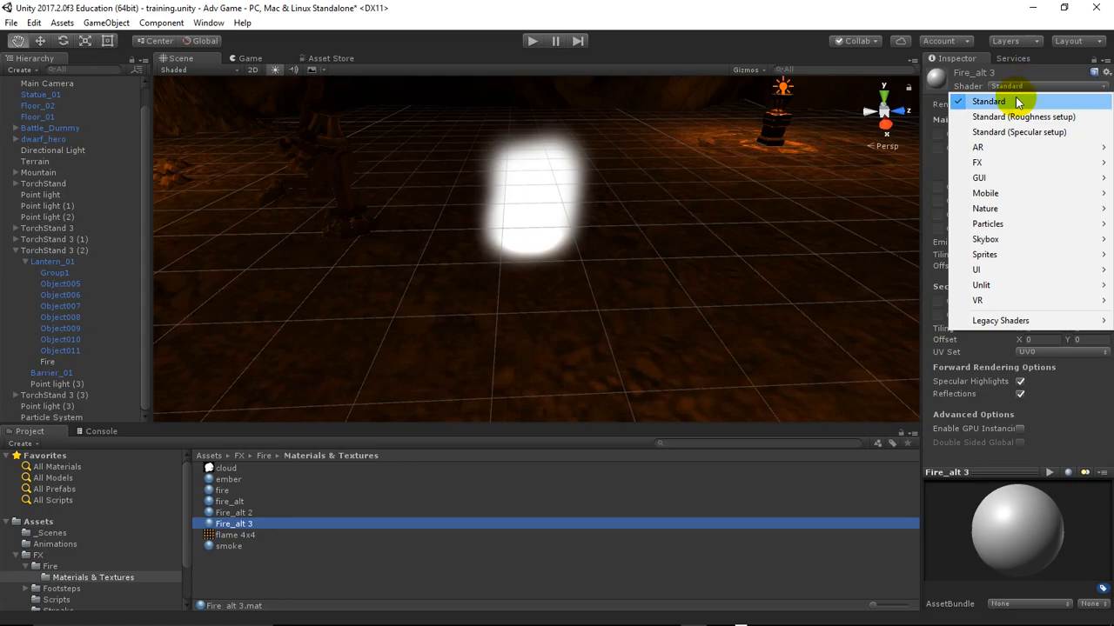
mouse_move(998, 225)
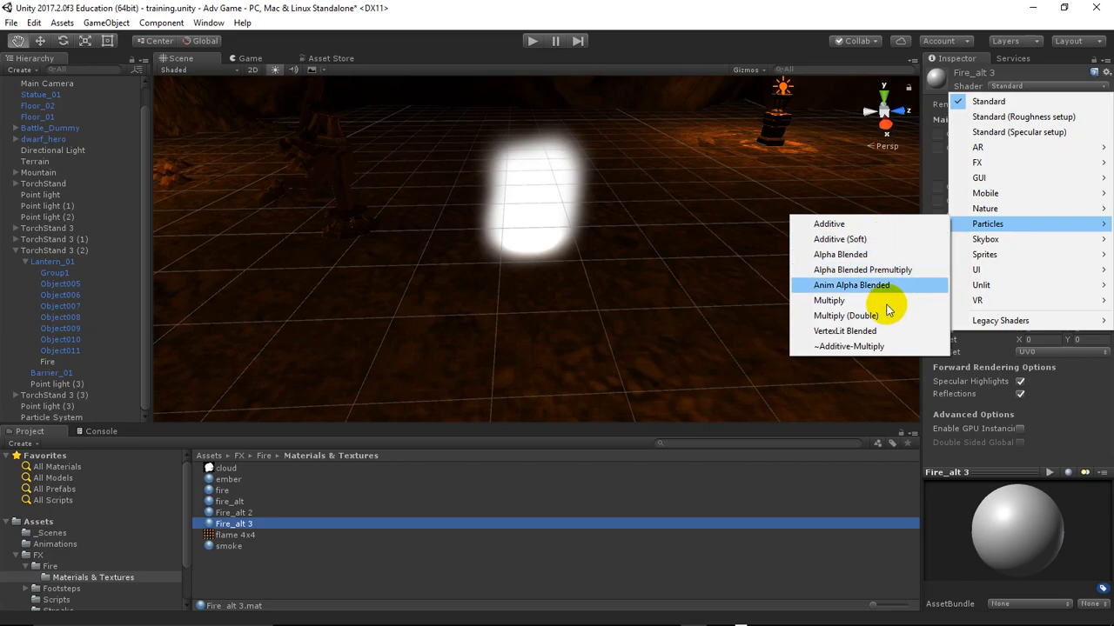
left_click(831, 228)
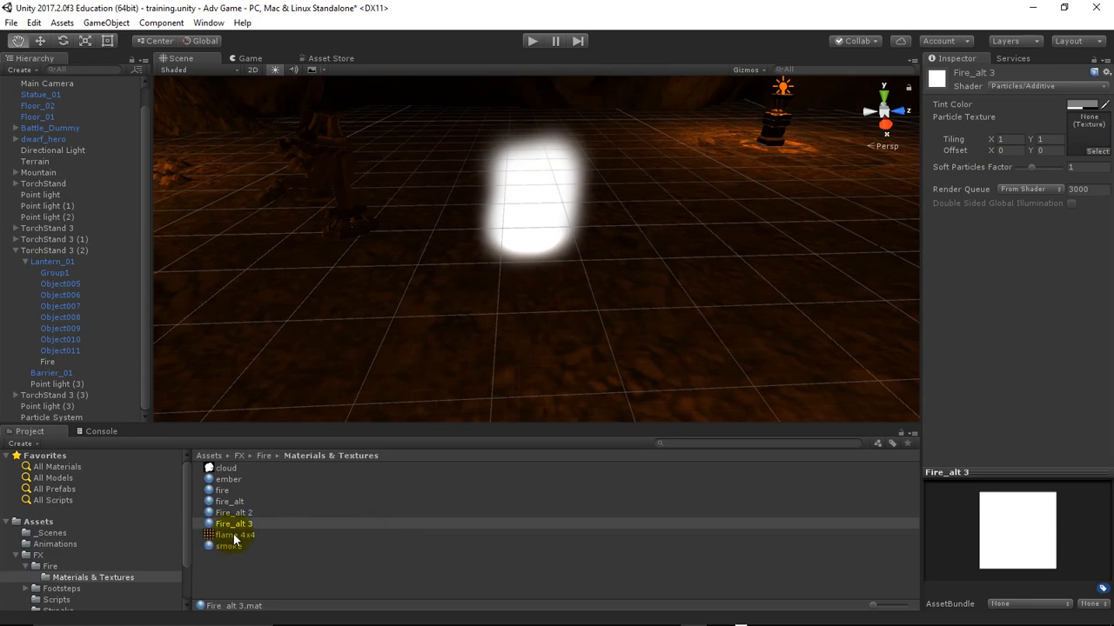
left_click_drag(235, 540, 1083, 132)
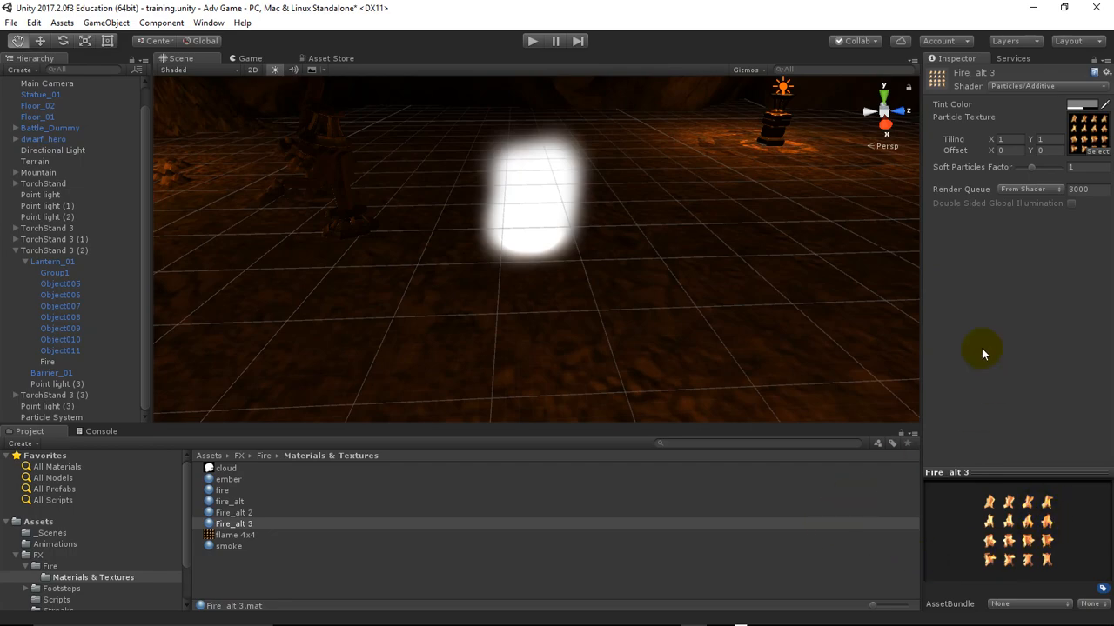
Apply the Fire_alt 3 material to the Particle System object
left_click(535, 211)
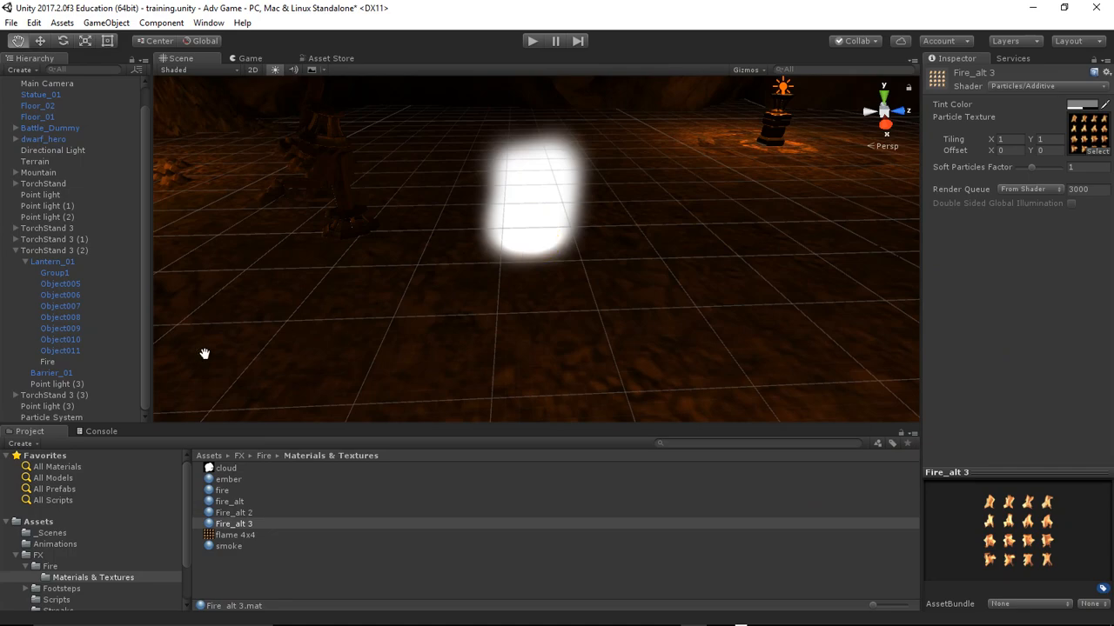
left_click(77, 416)
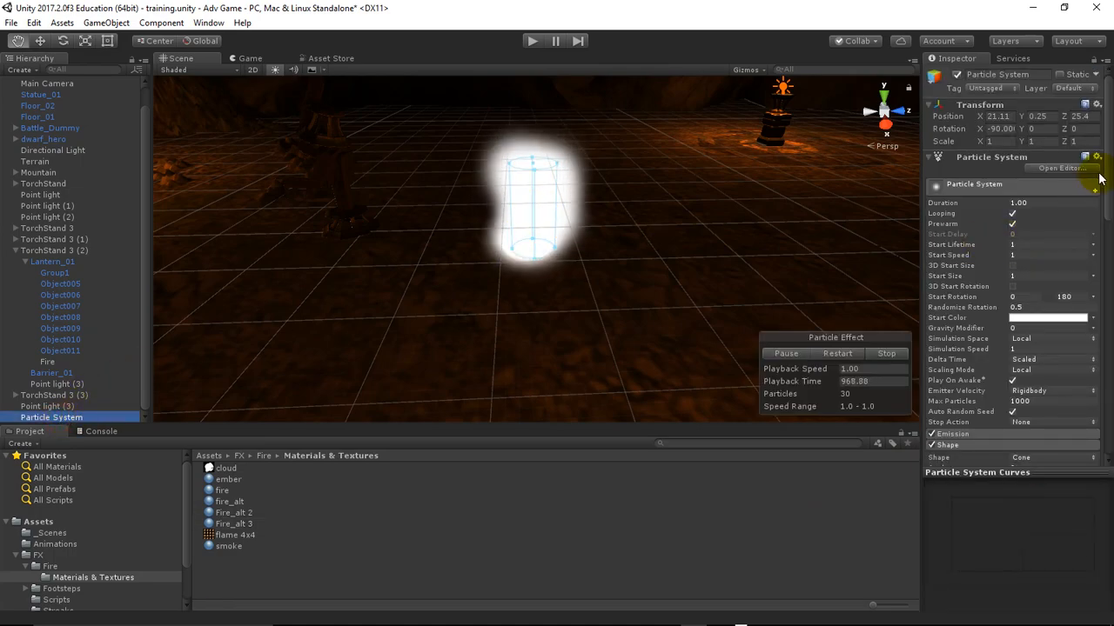
left_click_drag(1109, 166, 1109, 413)
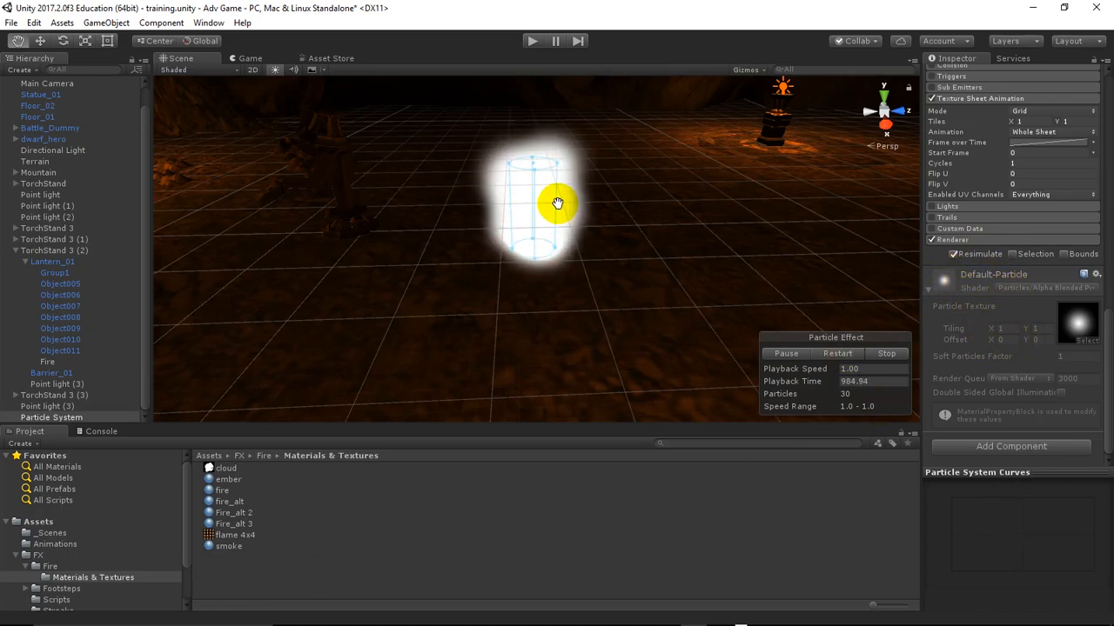
left_click(217, 527)
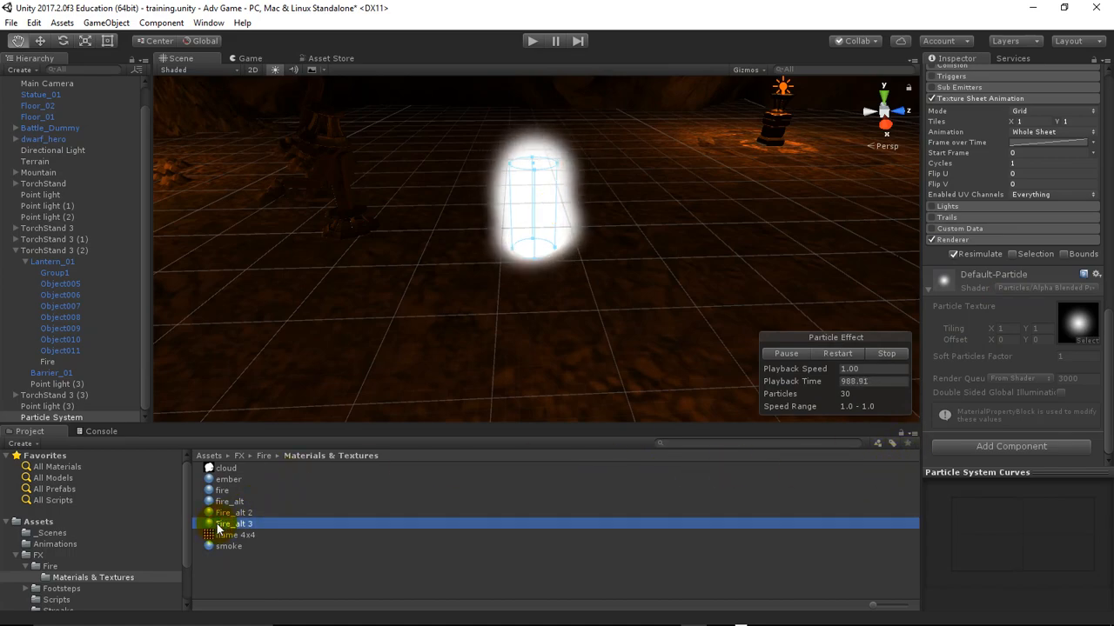
left_click_drag(217, 528, 1018, 468)
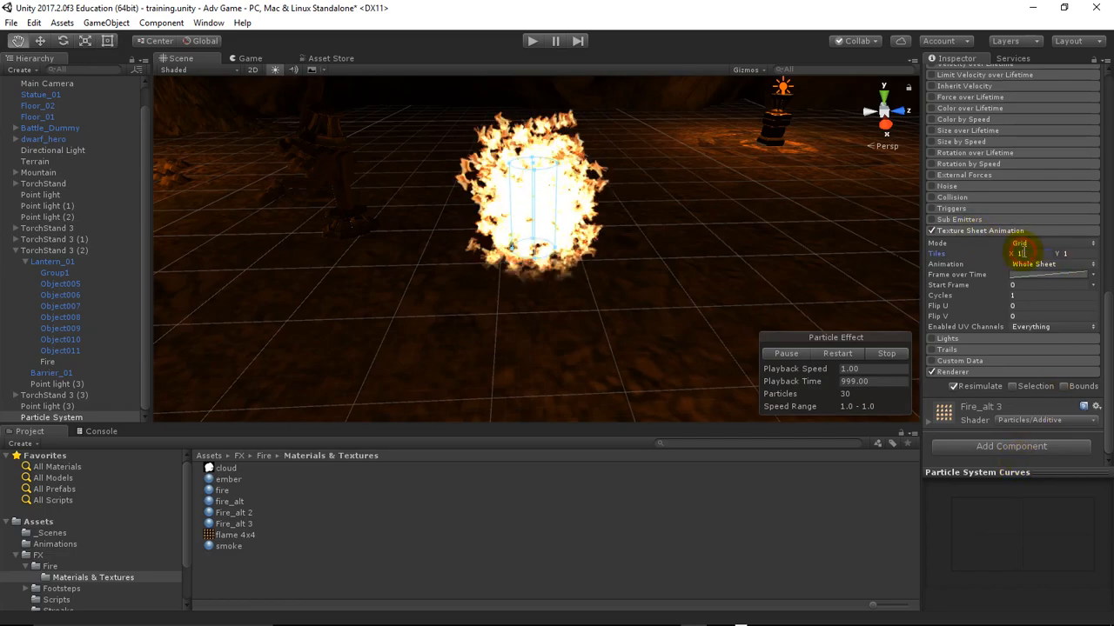
Set the Texture Sheet Animation tiles to X 4 and Y 4, and collapse that module
type("4")
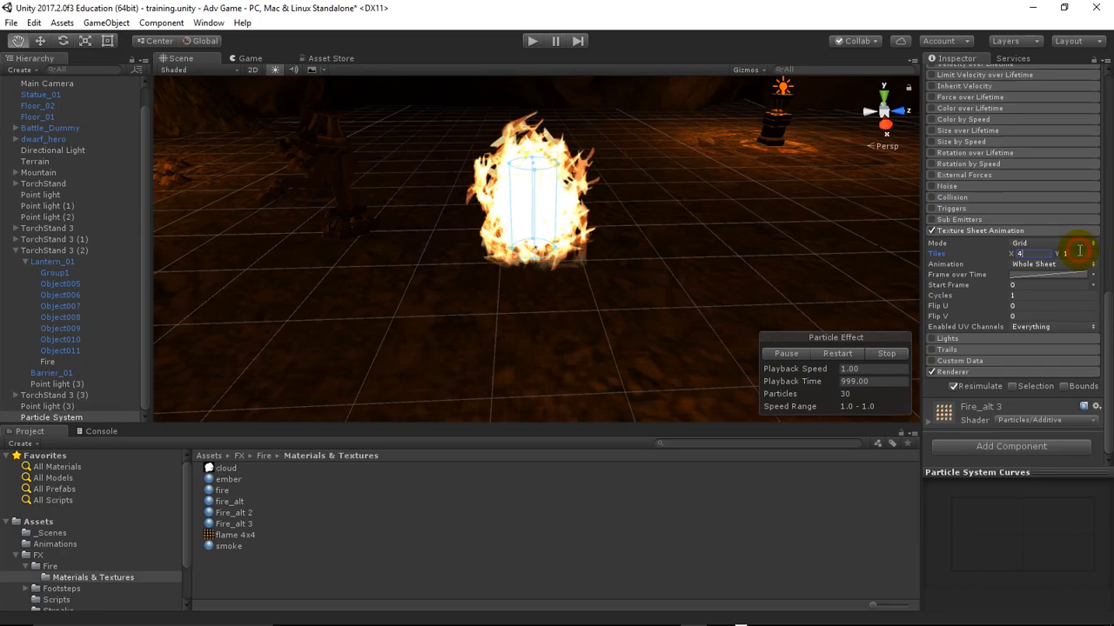
key("Return")
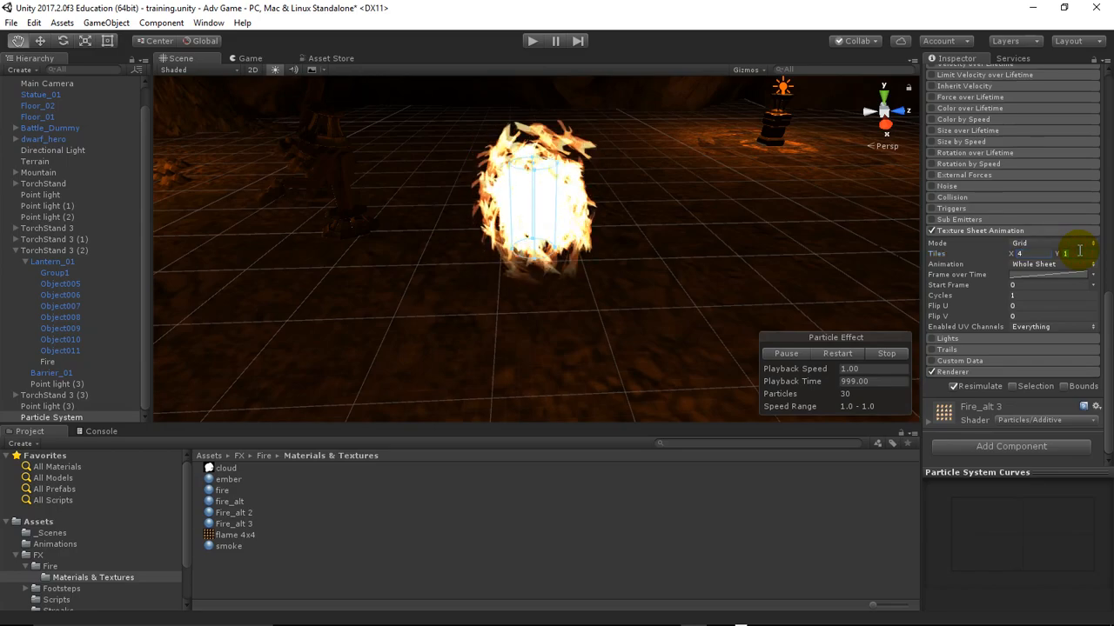
type("4")
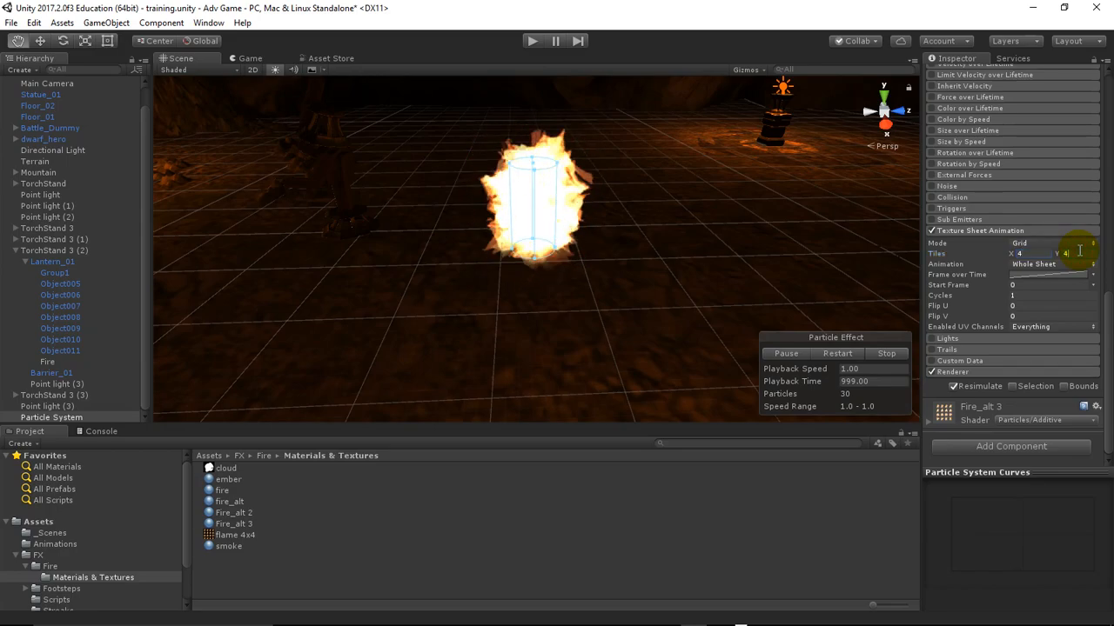
left_click(607, 344)
left_click(566, 221)
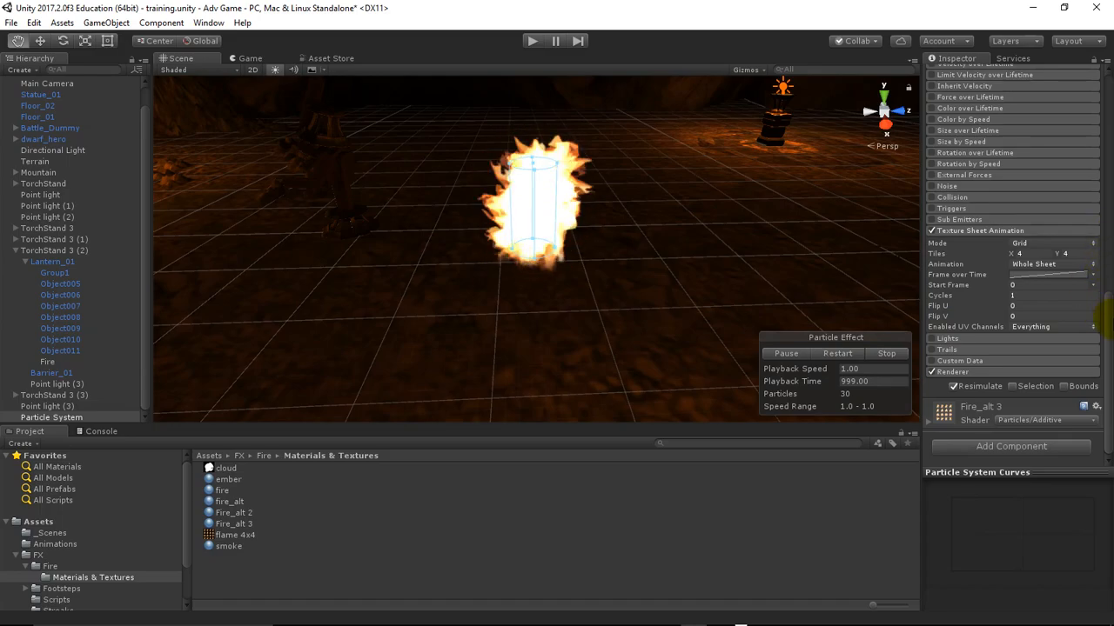
left_click(968, 232)
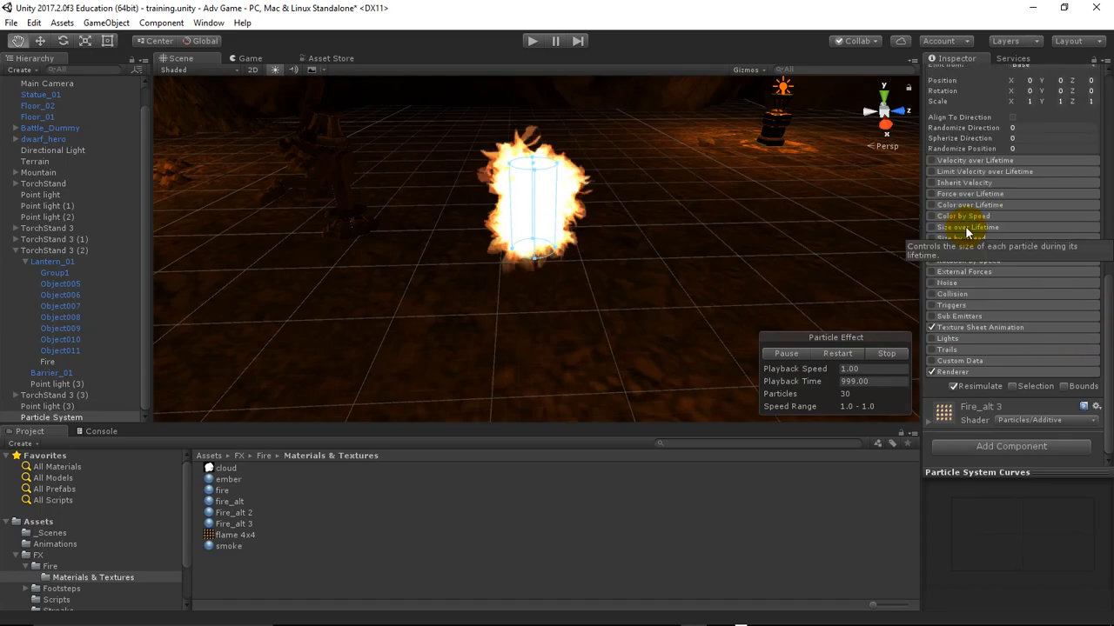
Expand the particle system's Renderer module and review its material and render settings
left_click(968, 374)
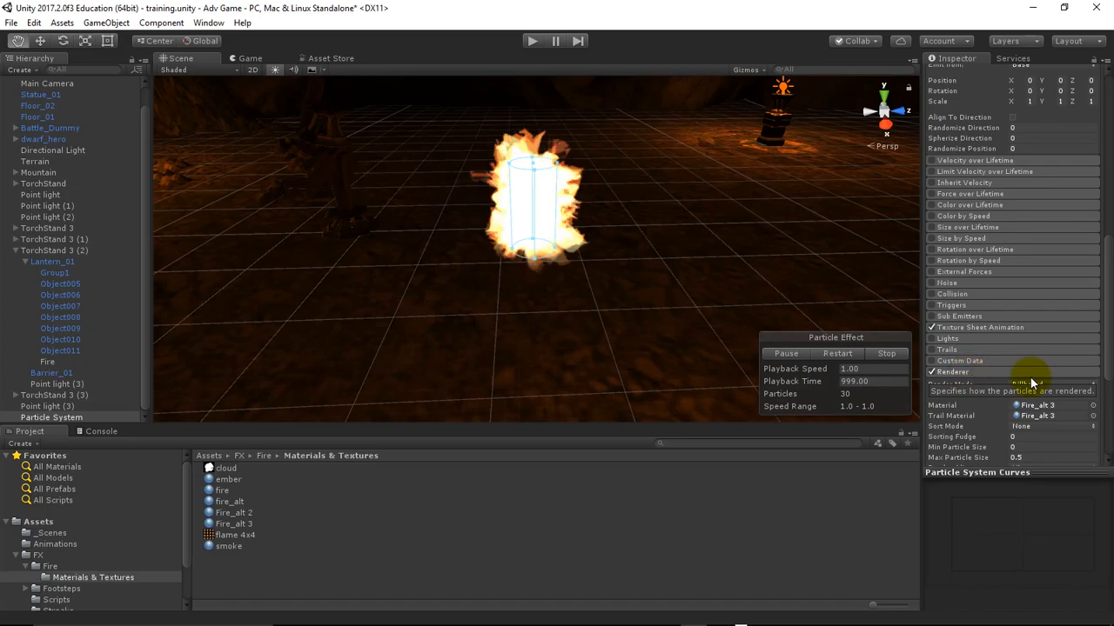
left_click_drag(1107, 336, 1110, 362)
scroll(1108, 393, "down", 1)
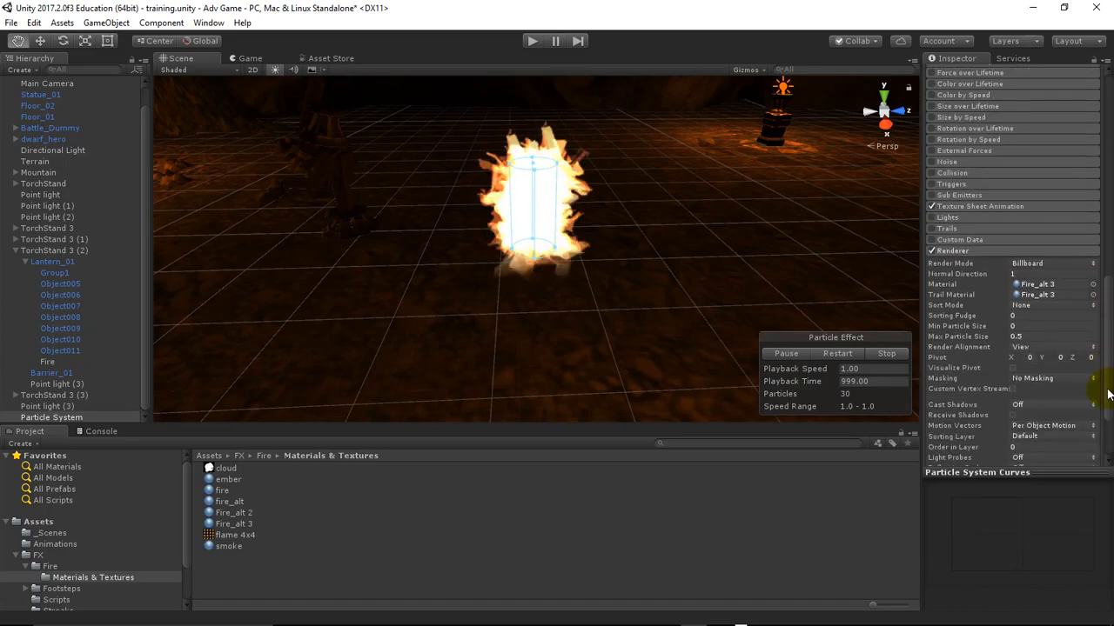
Enable Size over Lifetime and give its size curve the linear decreasing preset from 1.0 to 0.0
left_click_drag(1106, 385, 1101, 334)
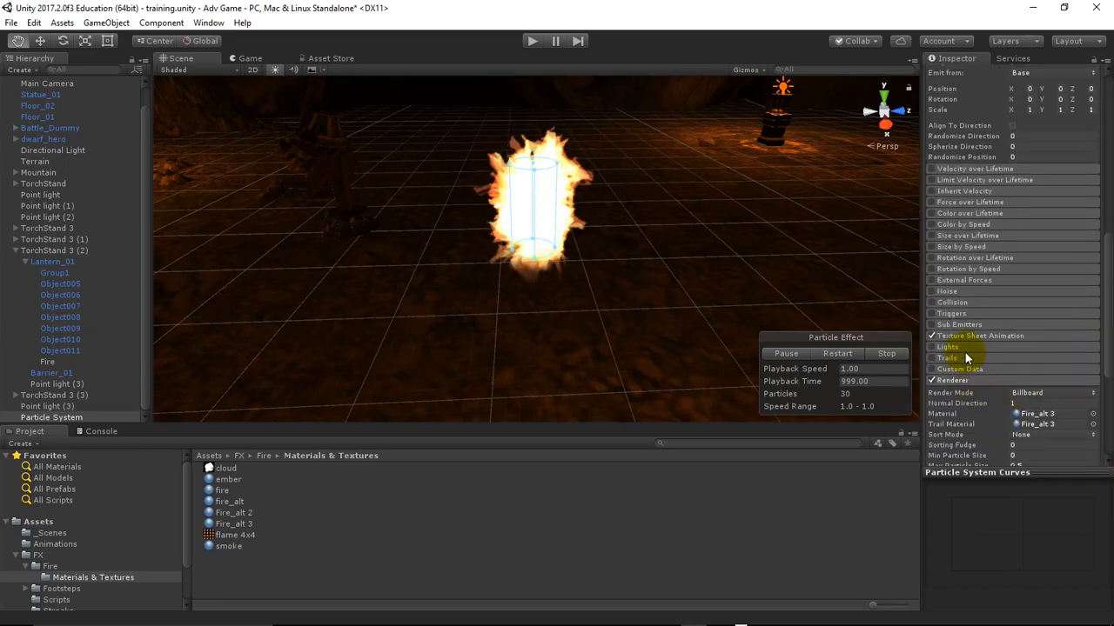
left_click(965, 239)
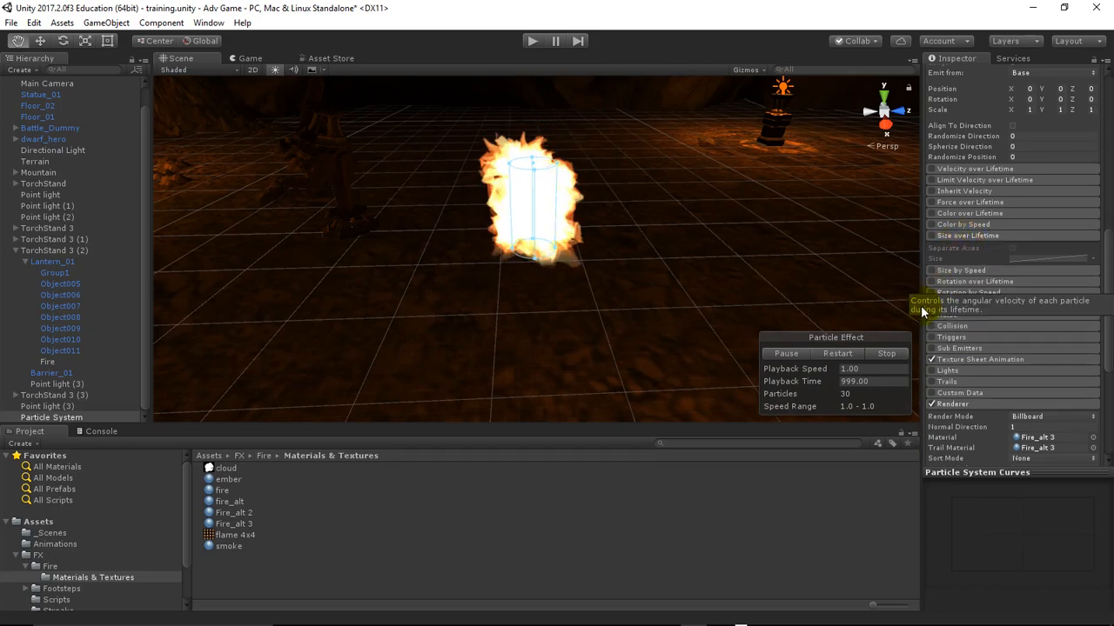
left_click(932, 236)
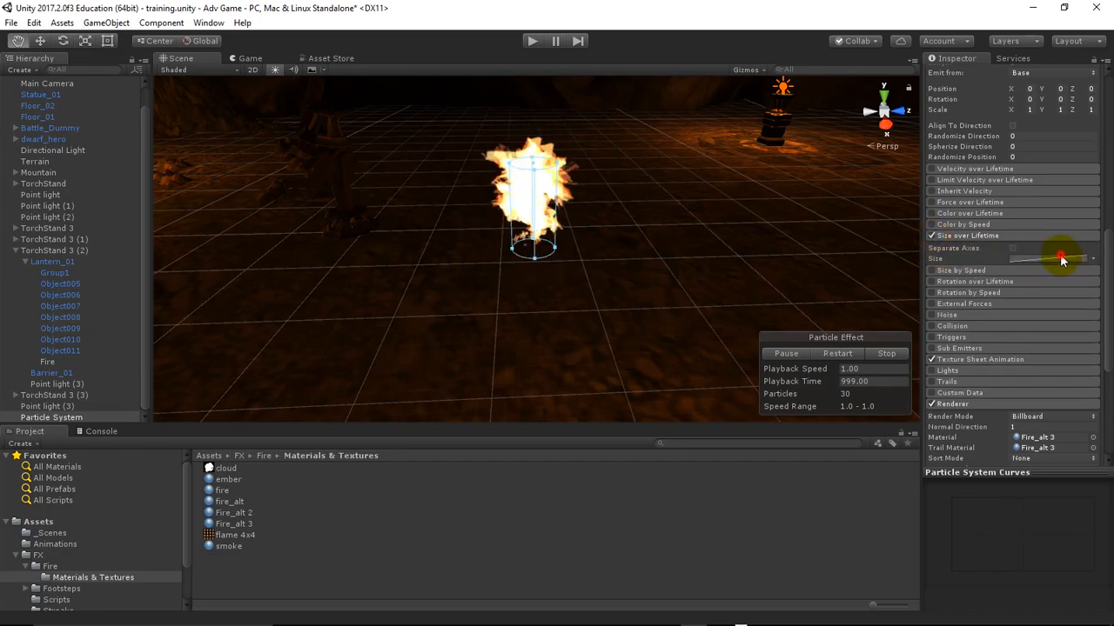
left_click(1060, 258)
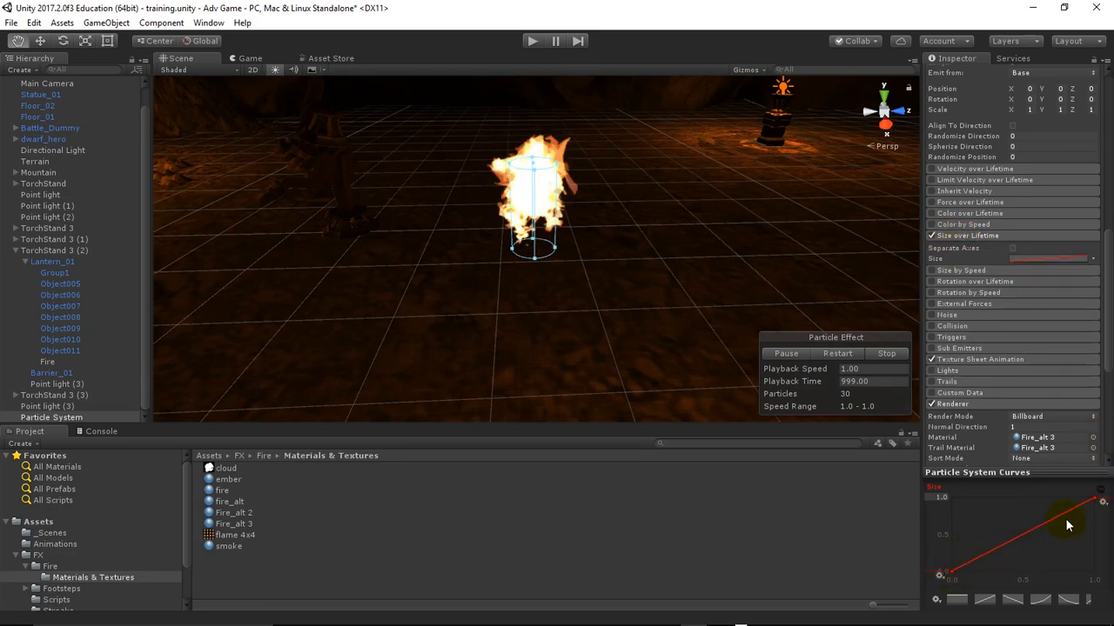
left_click_drag(953, 576, 955, 609)
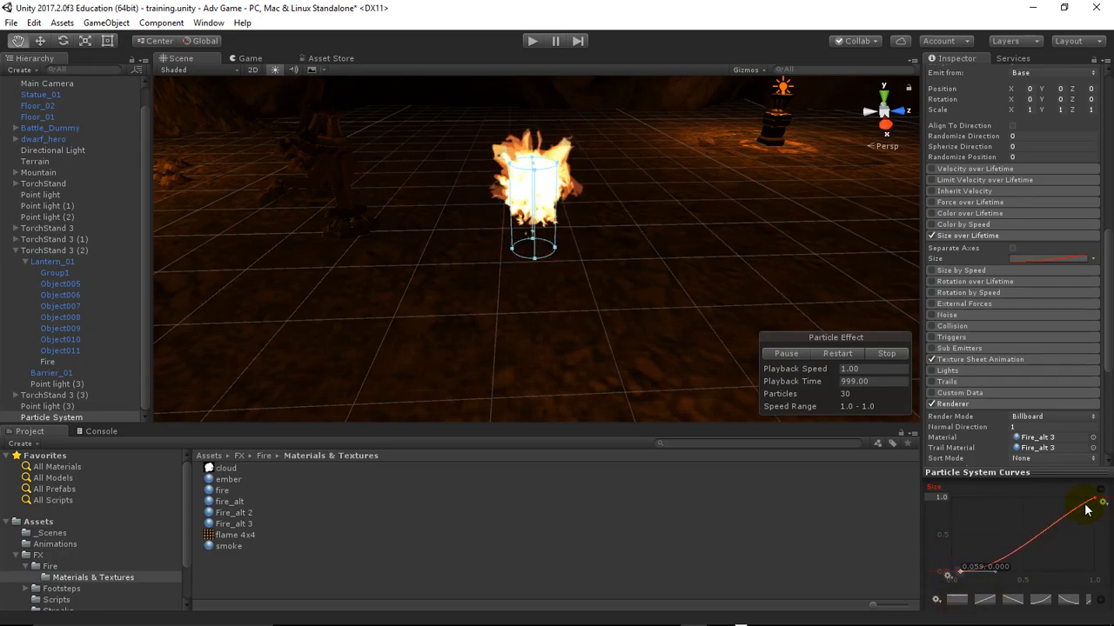
mouse_move(1094, 501)
left_mouse_down()
mouse_move(1084, 569)
mouse_move(1088, 504)
left_mouse_up()
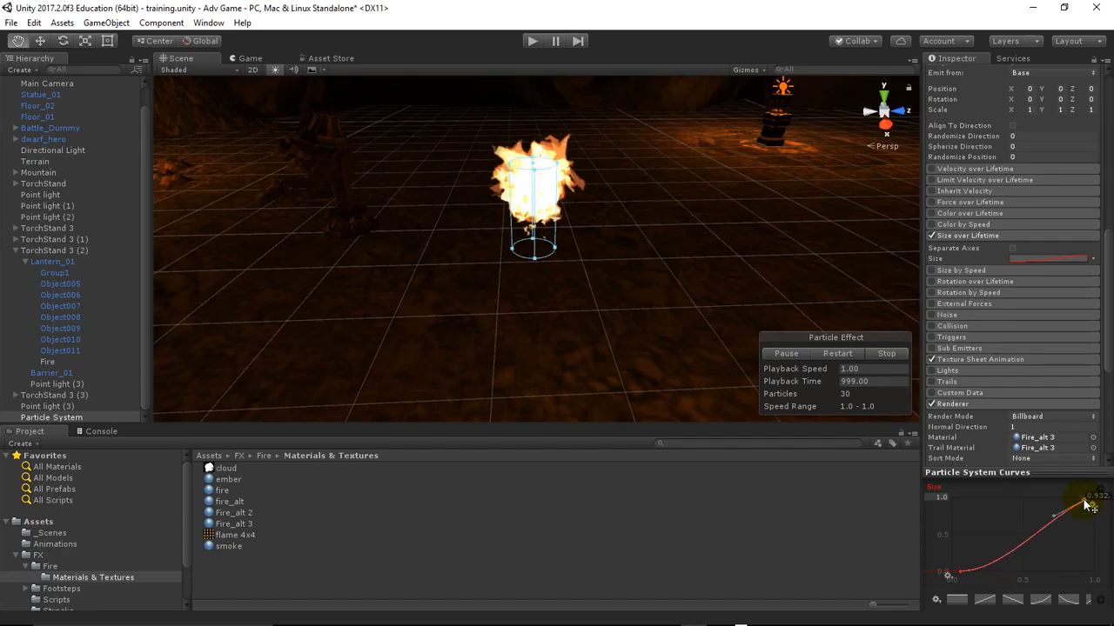
left_click(1013, 599)
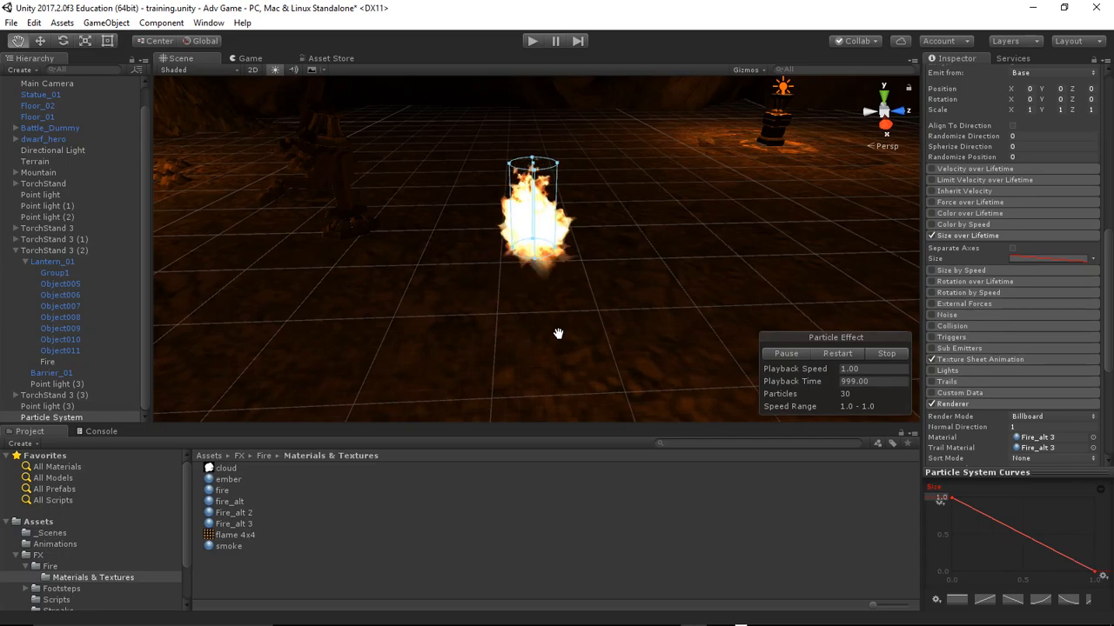
Look around the scene for the torch stands and select TorchStand 3 with the Move tool active
left_click(56, 418)
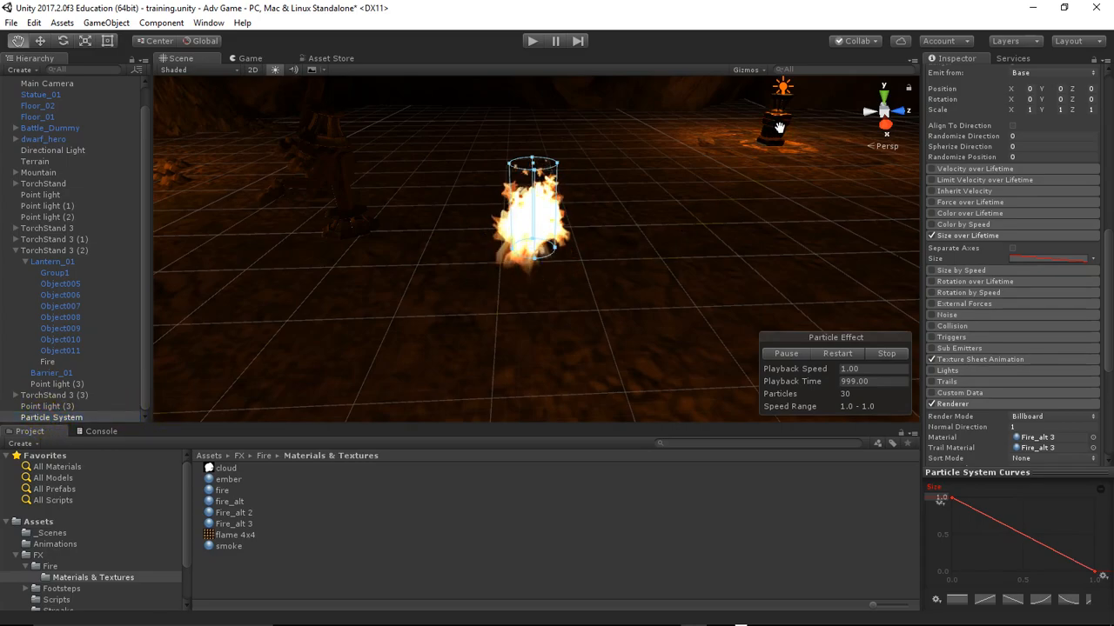
left_click(66, 396)
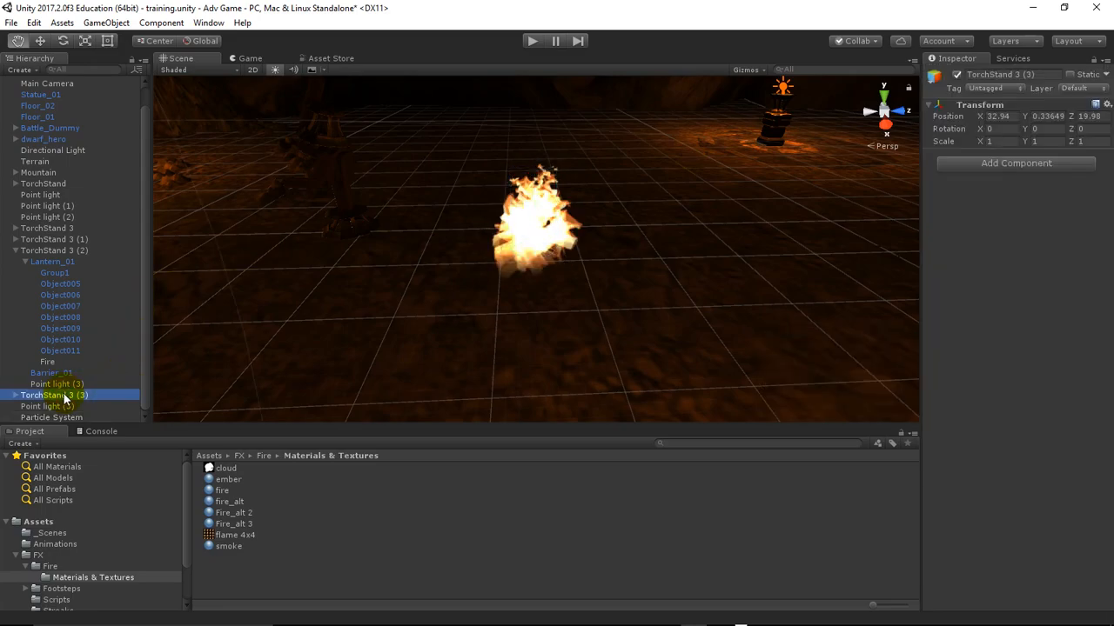
right_click_drag(287, 261, 11, 315)
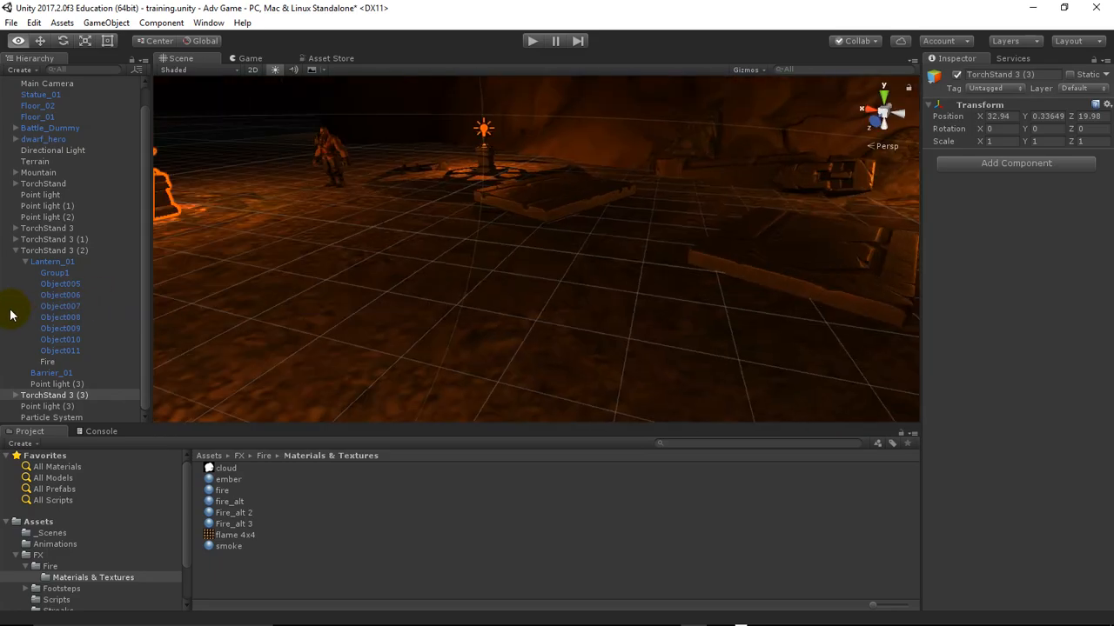
right_click_drag(948, 317, 360, 299)
left_click(61, 228)
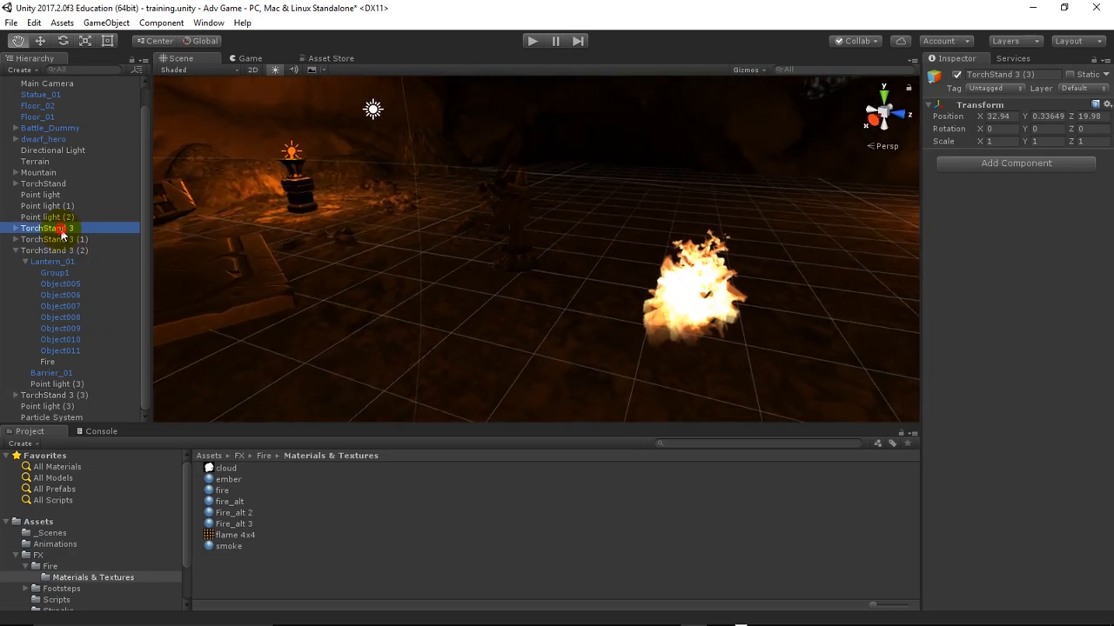
right_click_drag(422, 291, 475, 296)
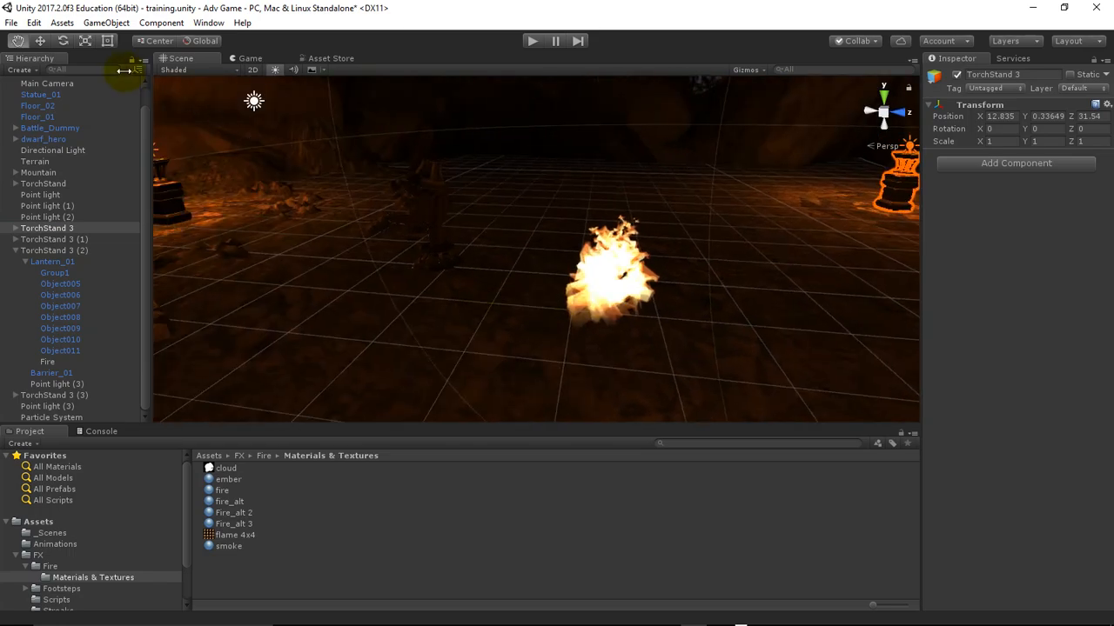
left_click(39, 43)
right_click_drag(319, 301, 416, 307)
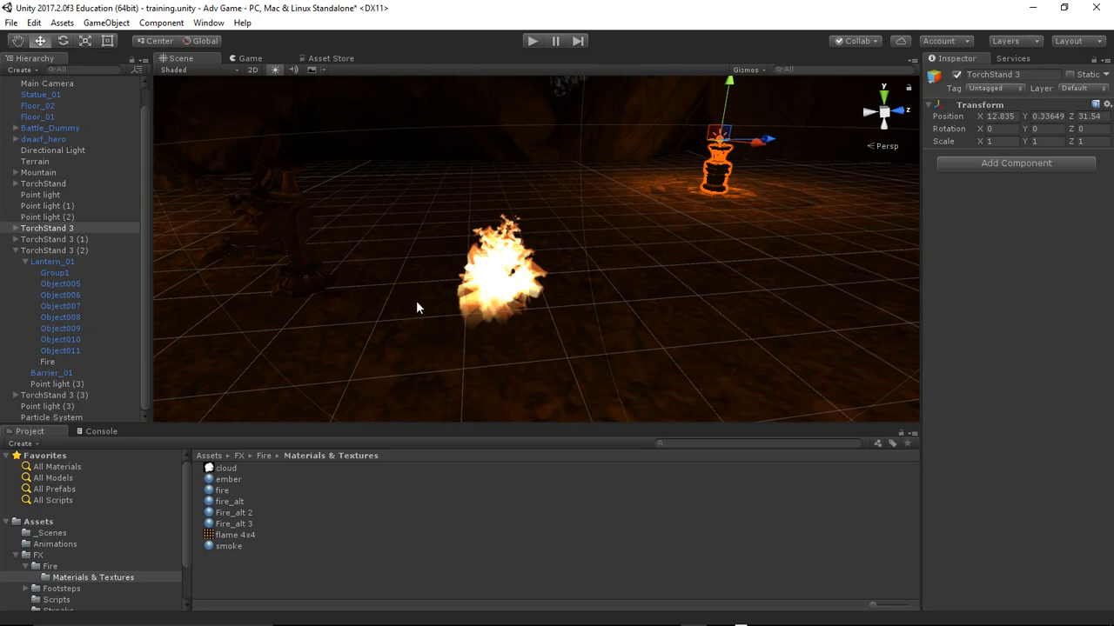
scroll(709, 187, "up", 3)
scroll(709, 188, "down", 5)
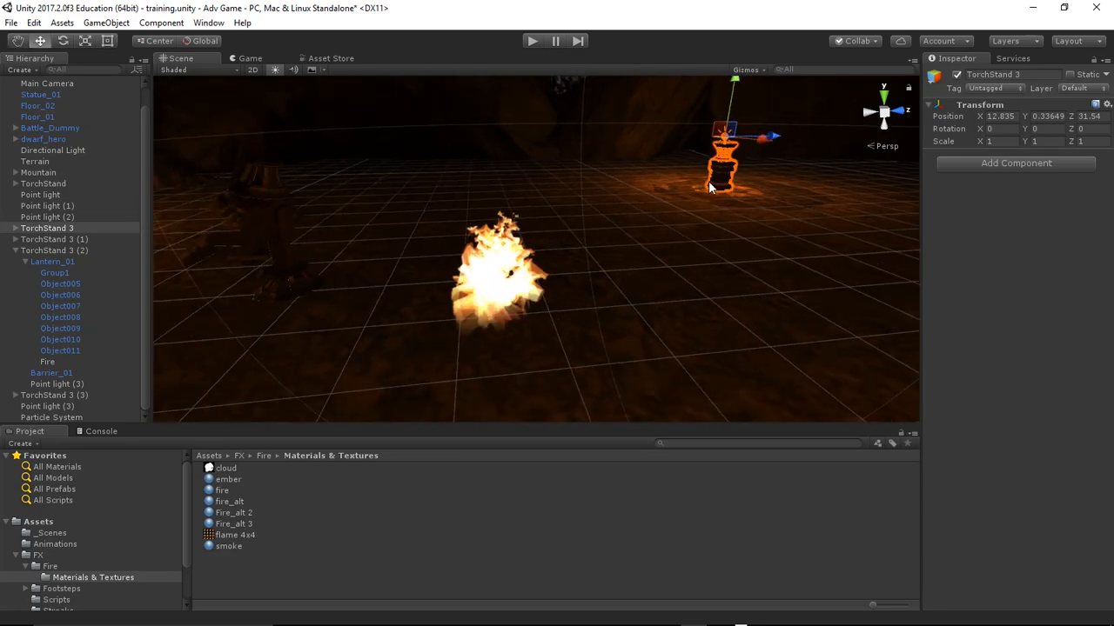
Expand TorchStand 3 and make the Particle System a child of Lantern_01 under TorchStand 3 (2)
left_click(28, 229)
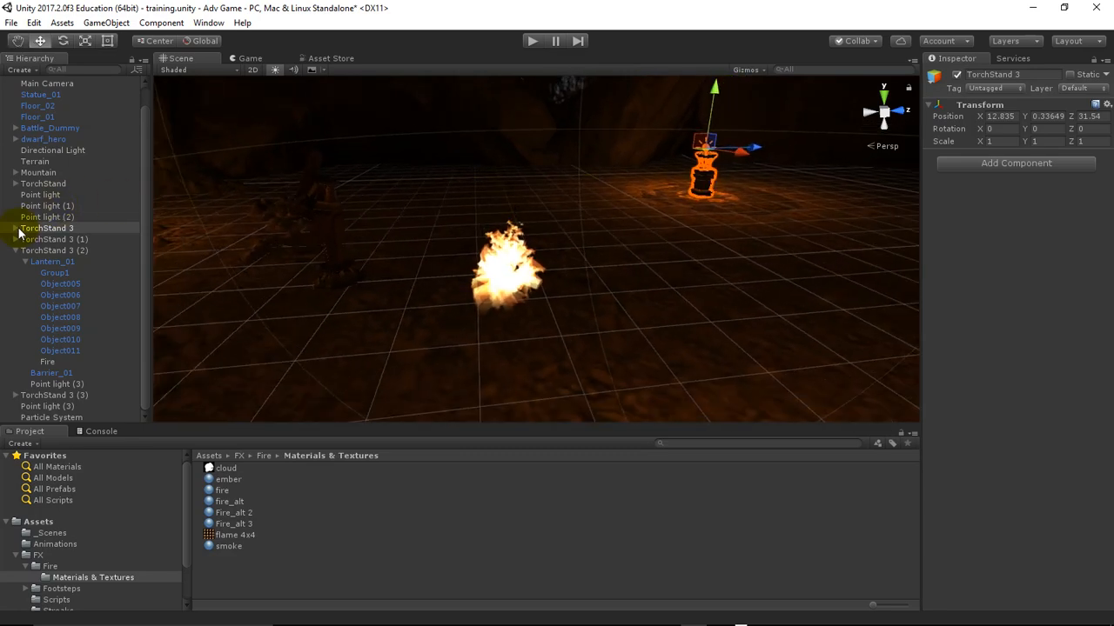
left_click(16, 229)
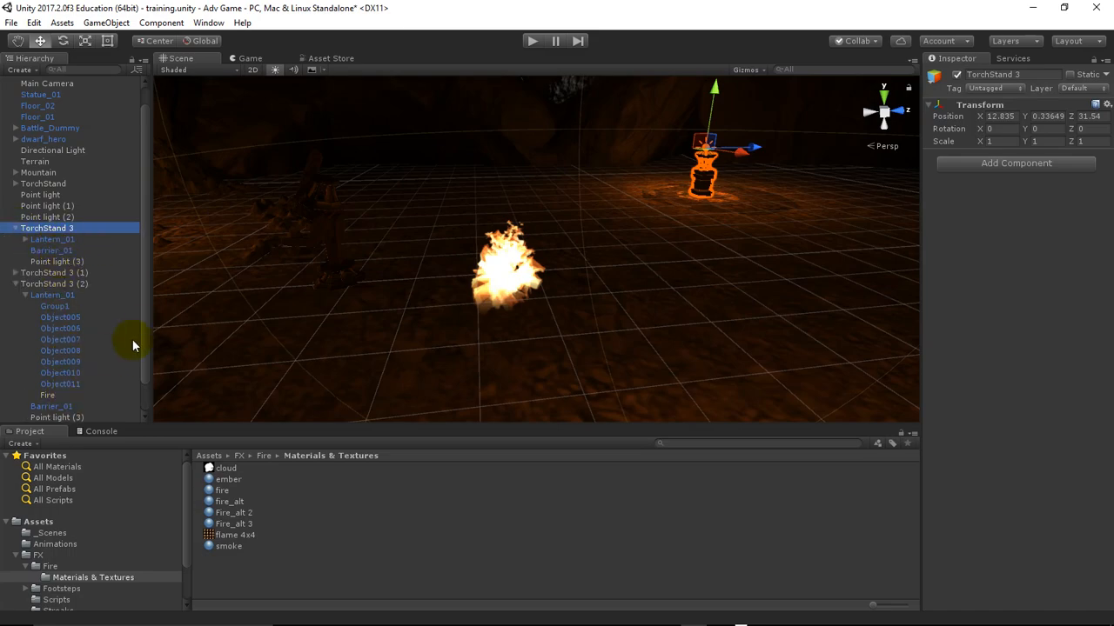
left_click_drag(145, 337, 145, 355)
left_click(61, 417)
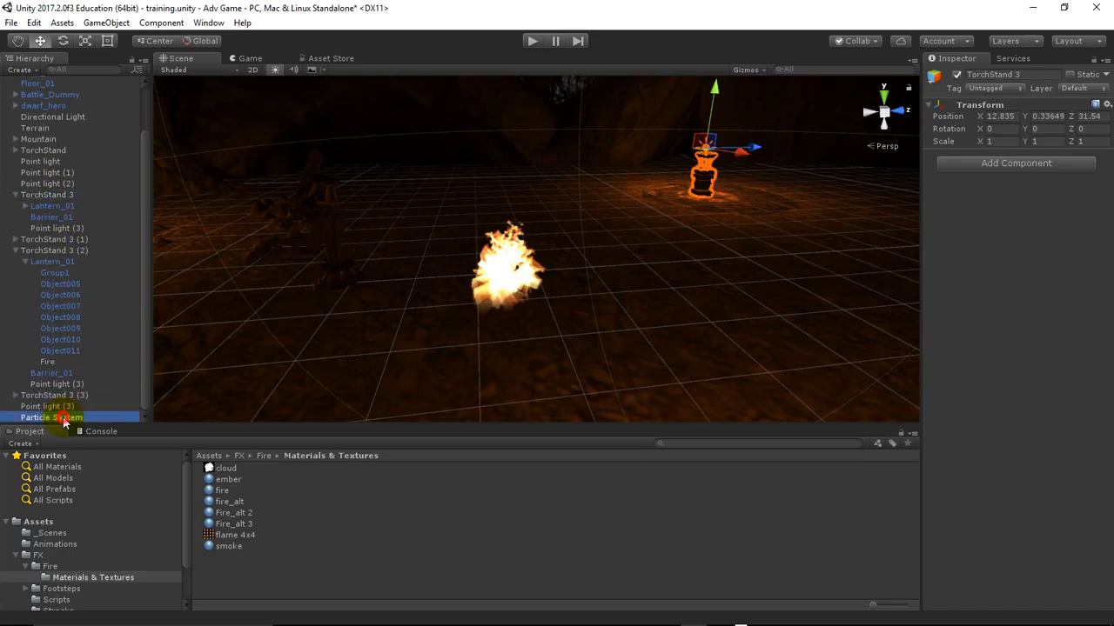
left_click_drag(63, 418, 68, 267)
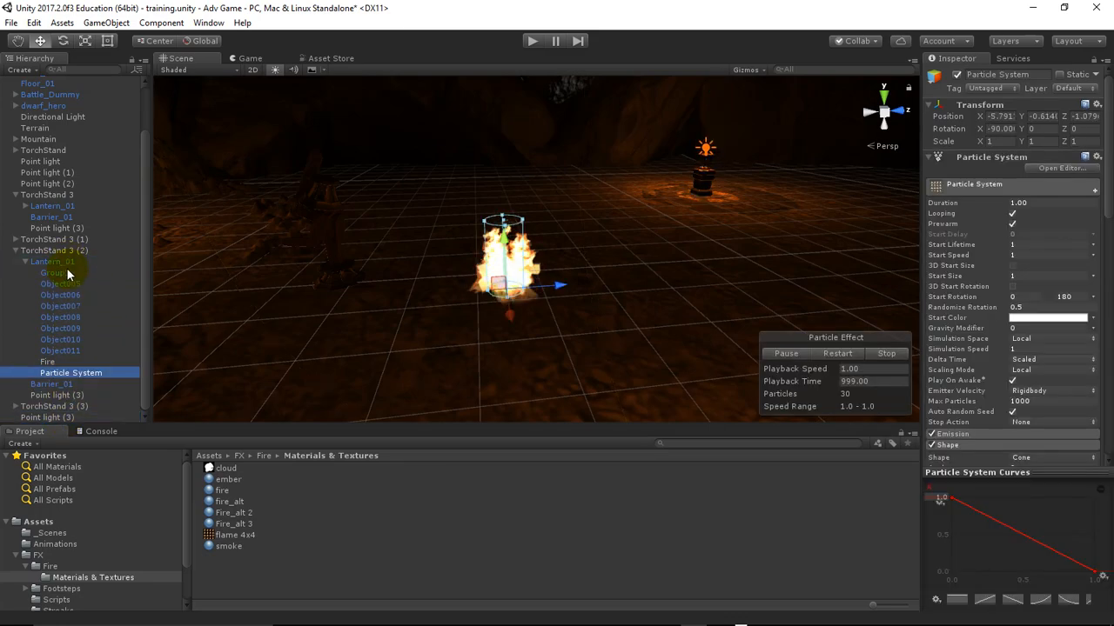
Set the Particle System's position to 0 on X, Y and Z and collapse its Transform component
left_click(1005, 116)
type("-5.0")
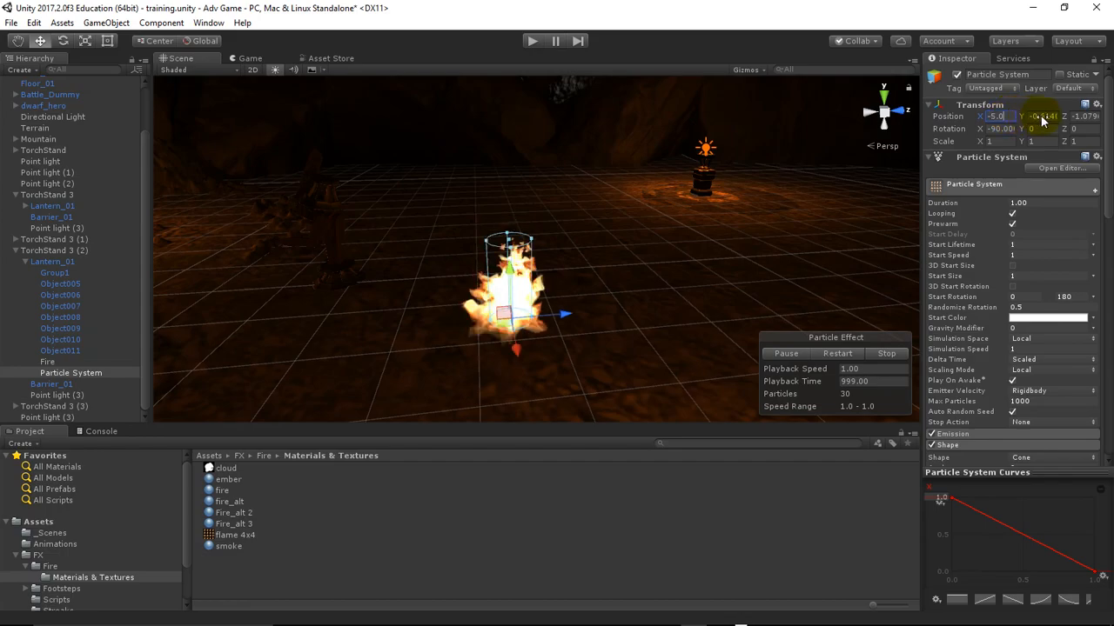
left_click_drag(1007, 114, 982, 117)
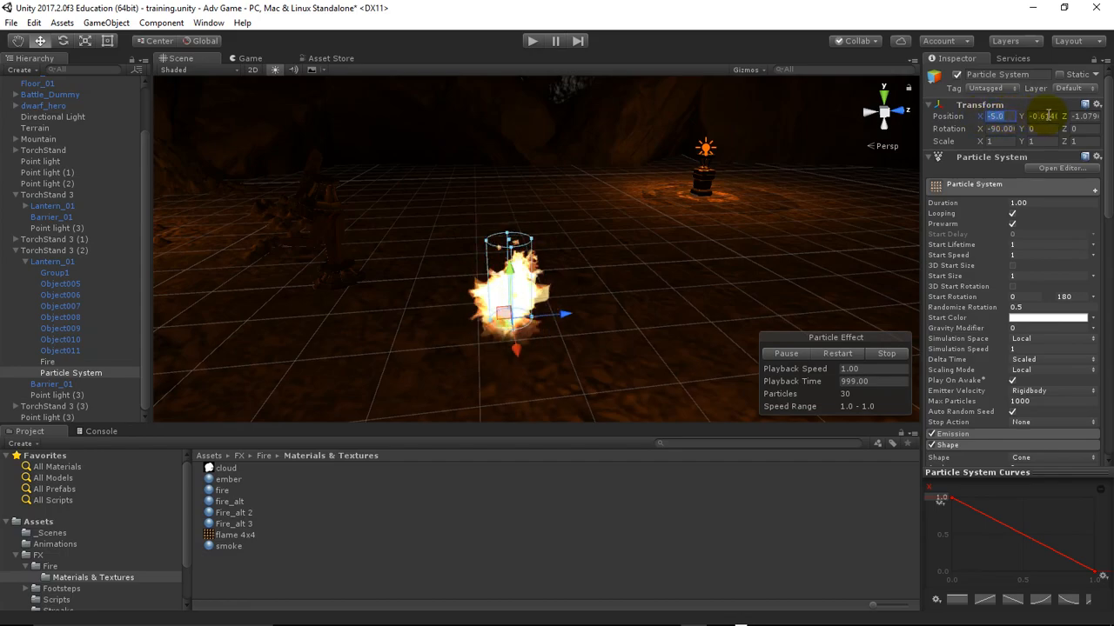
type("0")
type("-0.0")
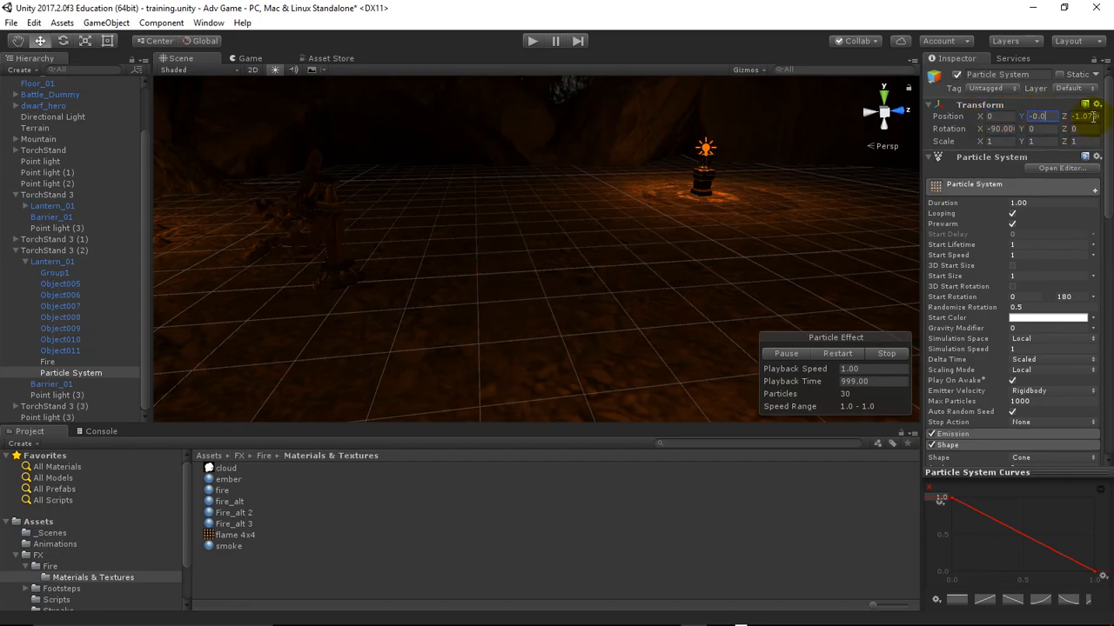
type("0")
left_click(1079, 116)
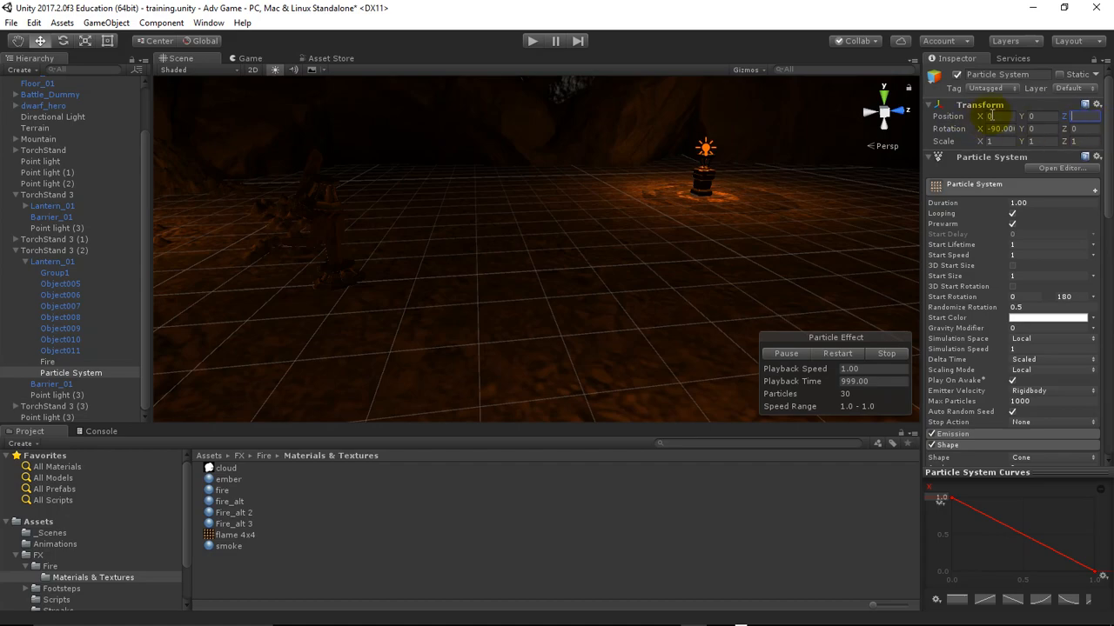
left_click(972, 105)
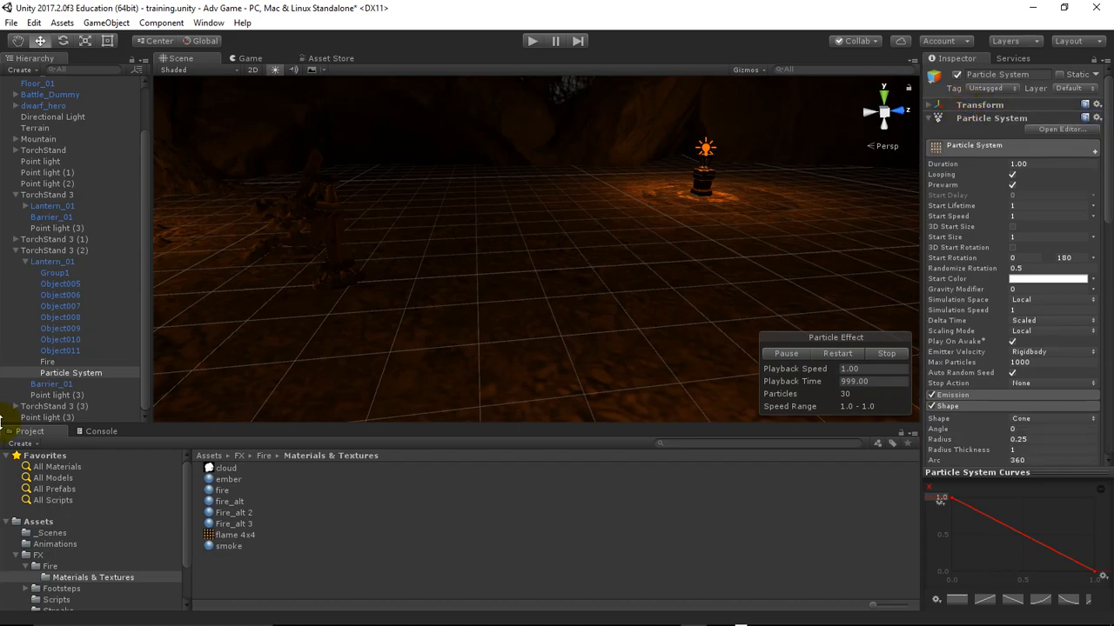
Focus the scene view on Lantern_01 of TorchStand 3 (2) to check where the flame sits
double_click(47, 262)
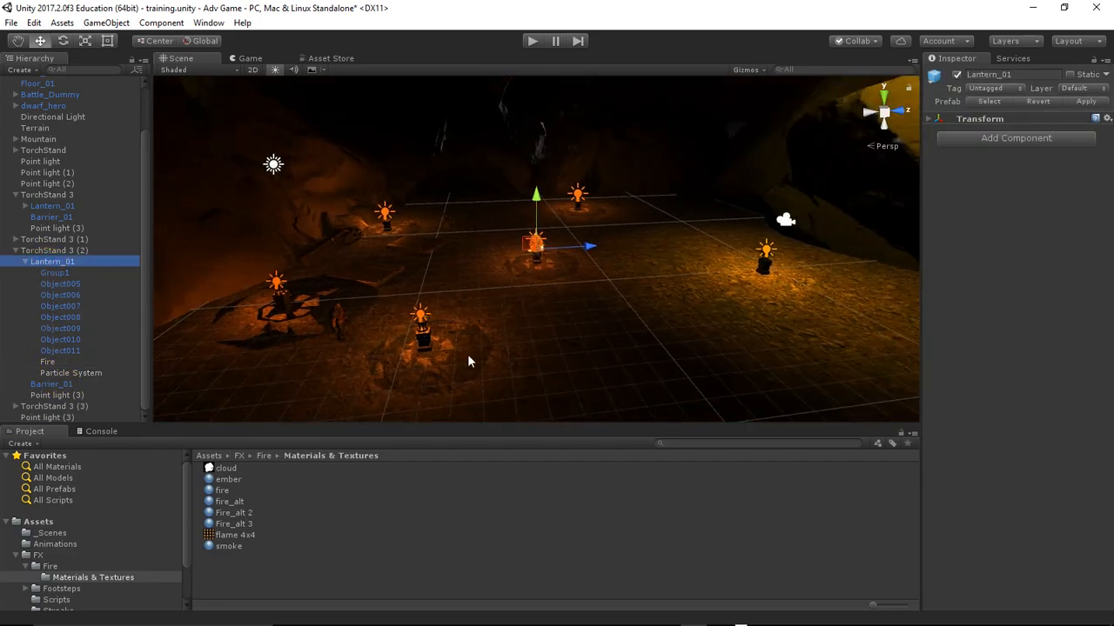
scroll(525, 328, "up", 10)
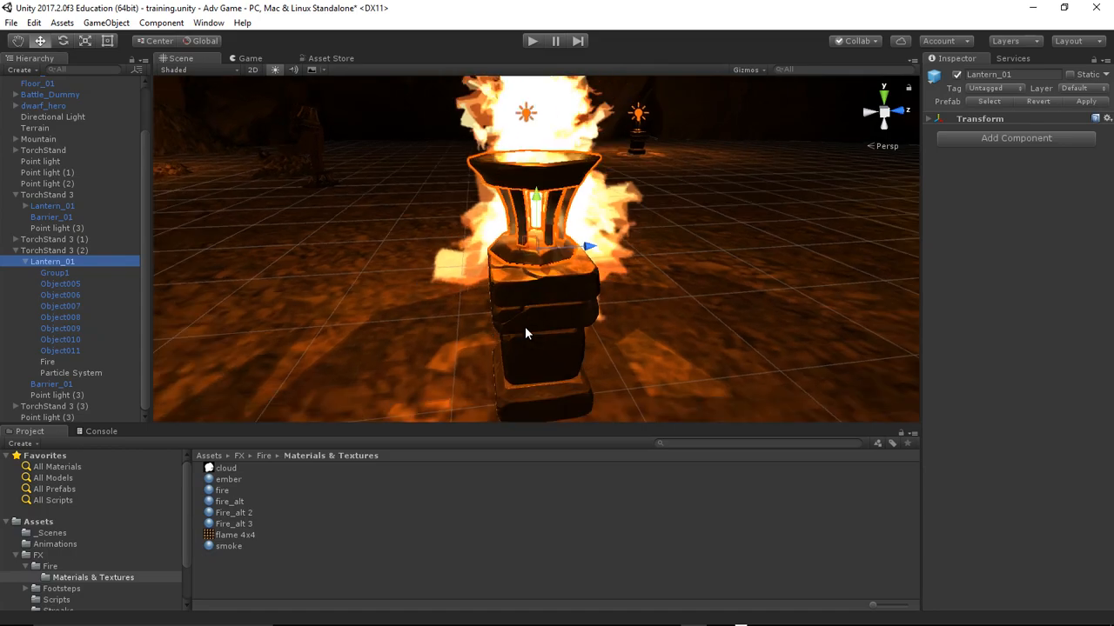
scroll(524, 333, "down", 2)
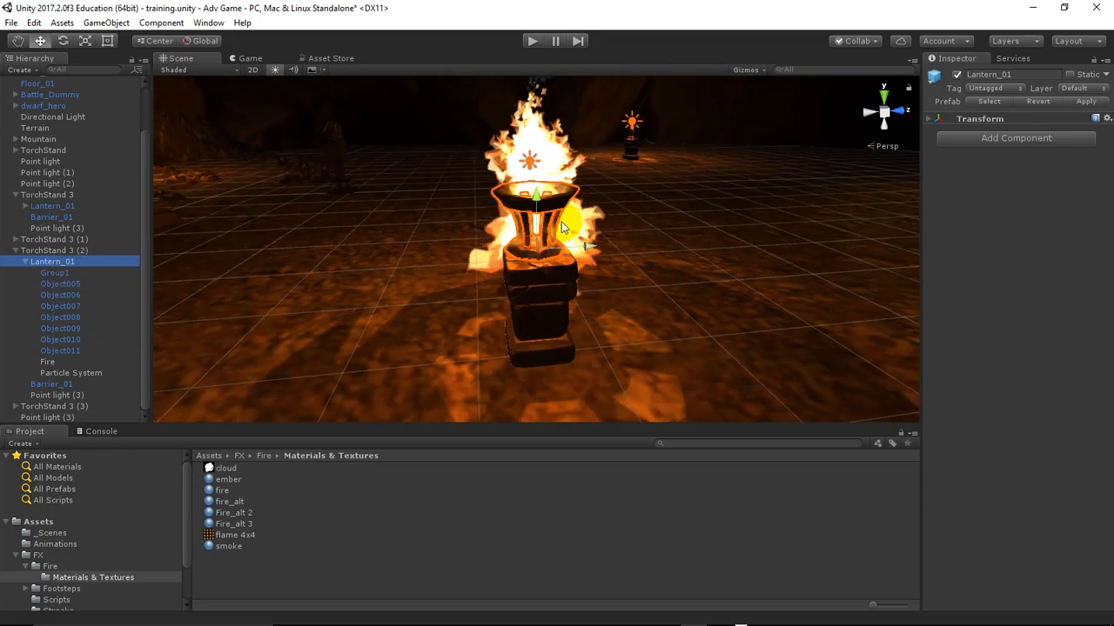
left_click_drag(535, 196, 532, 177)
left_click(33, 23)
left_click(54, 37)
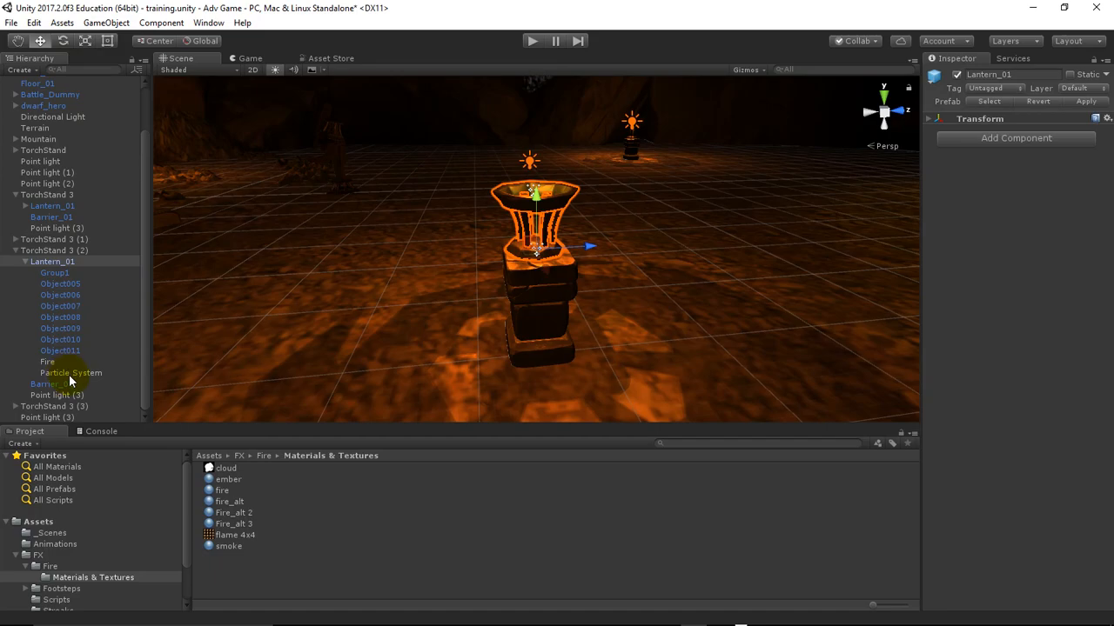
Raise the Particle System under Lantern_01 into the lantern's bowl and scale it down uniformly to fit
left_click(69, 374)
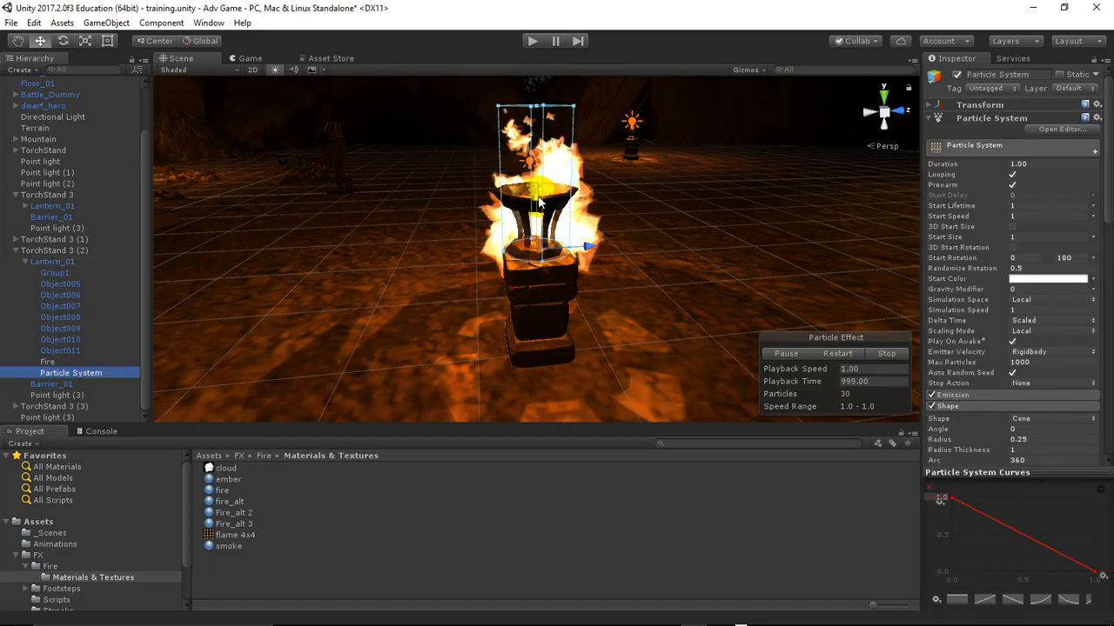
left_click_drag(539, 203, 530, 159)
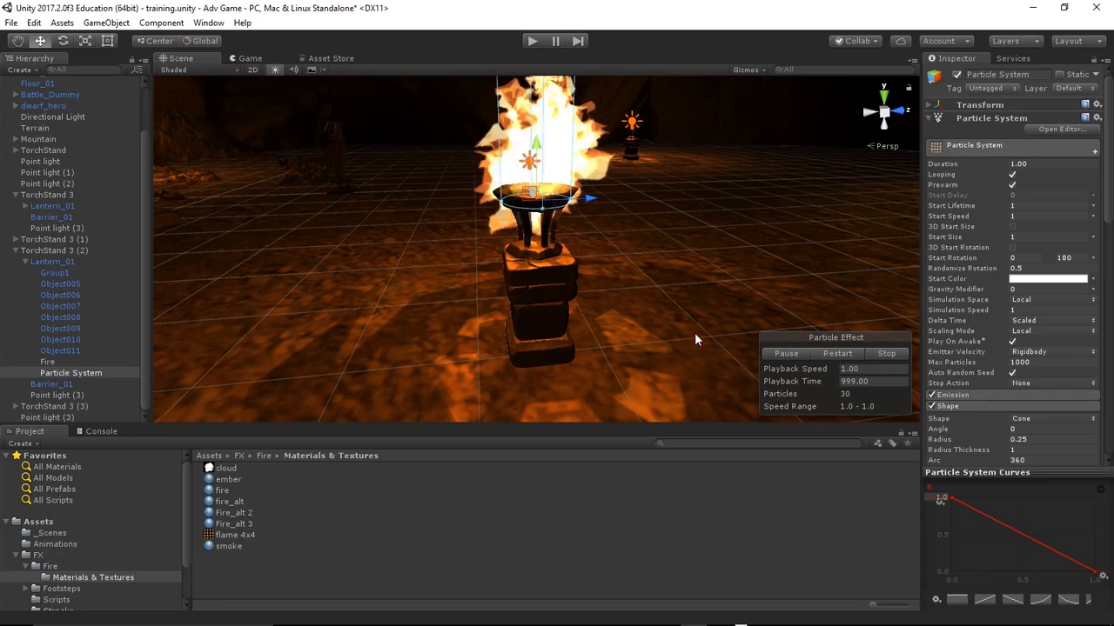
left_click(86, 41)
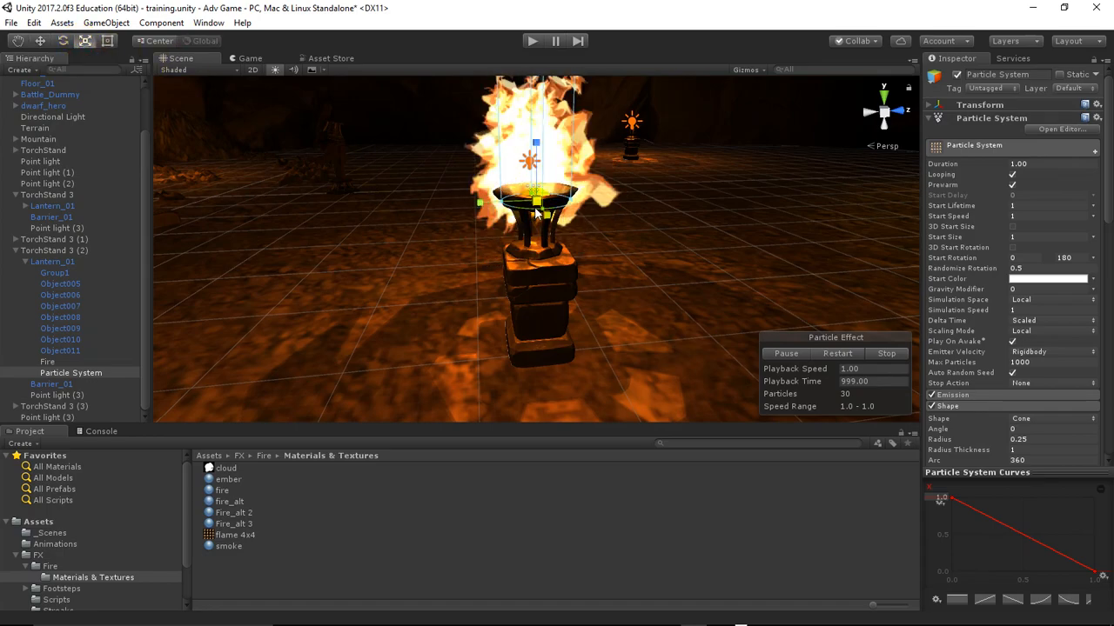
left_click_drag(538, 207, 550, 232)
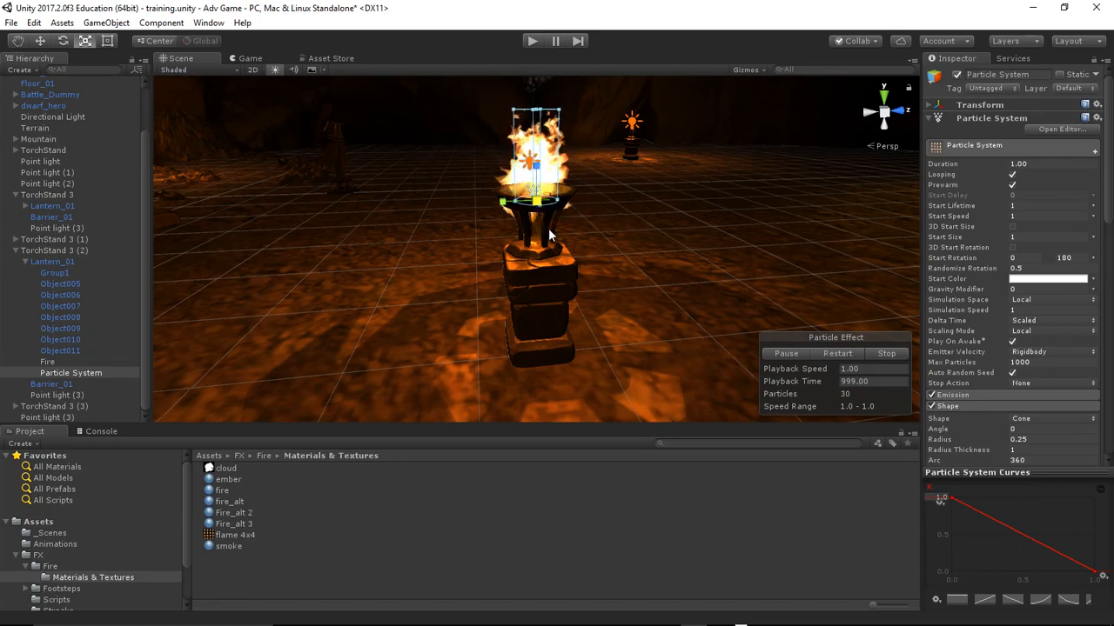
Fine-tune the Particle System's position to centre it in the lantern's bowl, checking the flame from several angles and without its selection outline
left_click(40, 41)
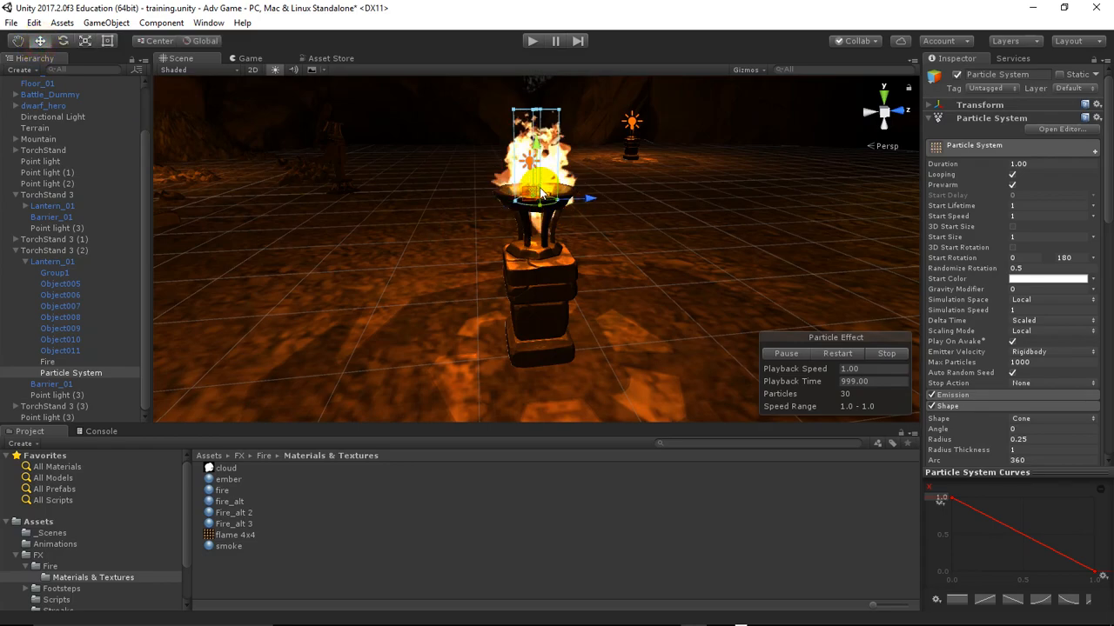
key("alt")
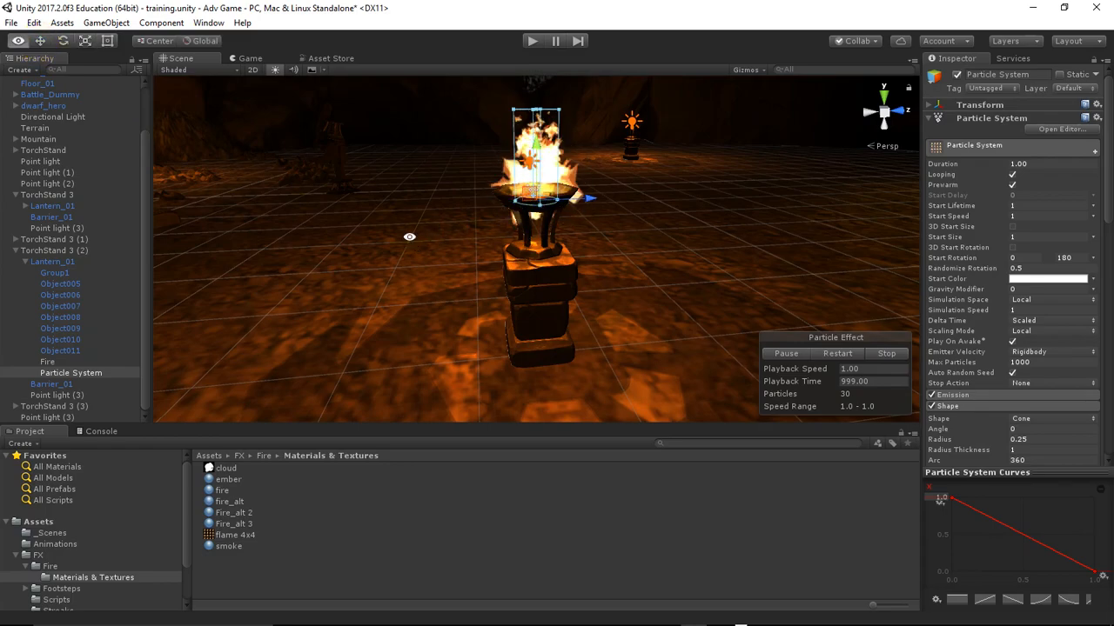
left_click_drag(408, 237, 730, 316, "alt")
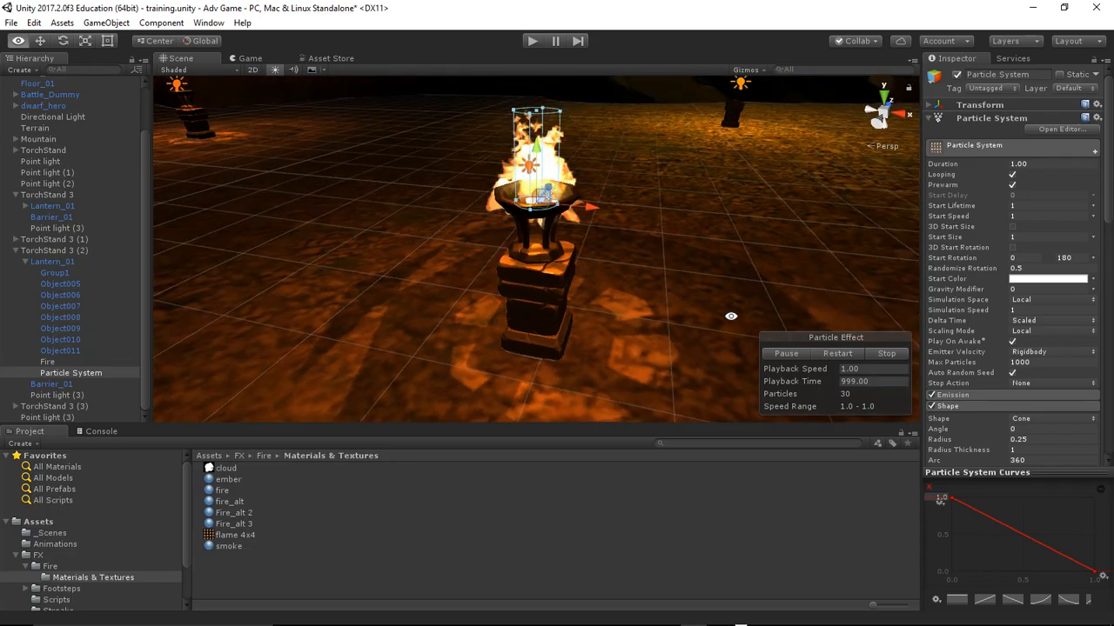
left_click_drag(595, 210, 599, 211)
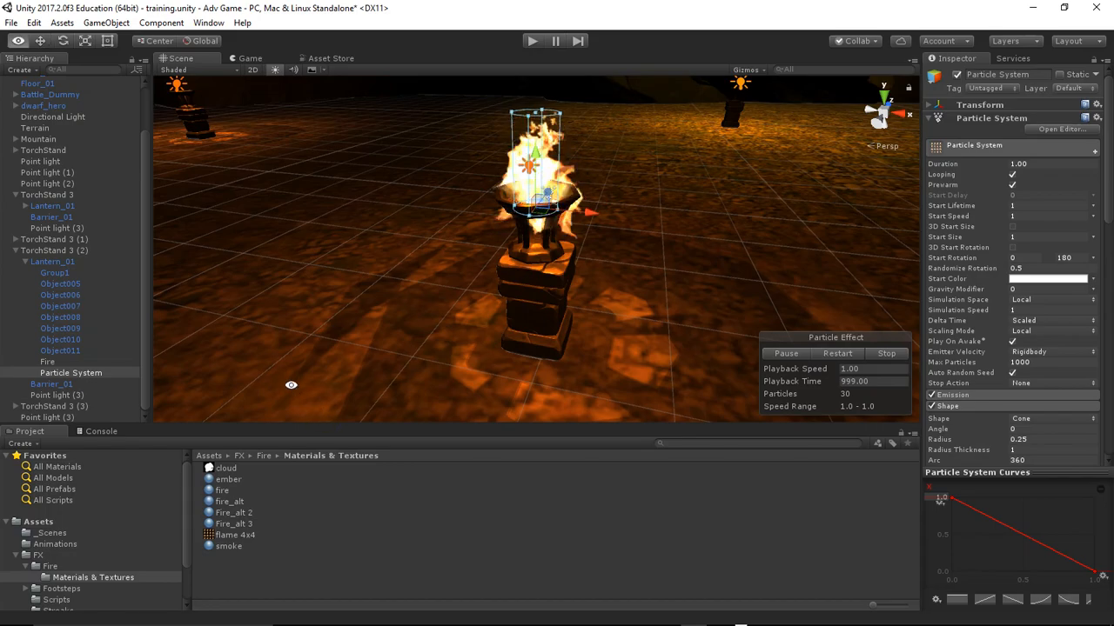
left_click_drag(291, 385, 563, 233, "alt")
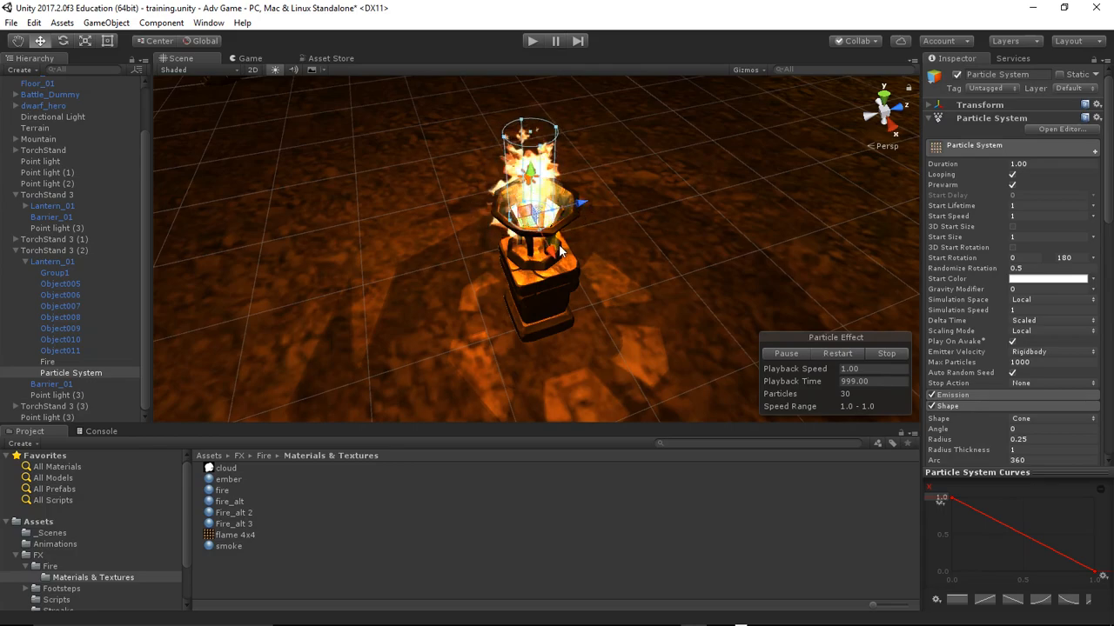
left_click(633, 287)
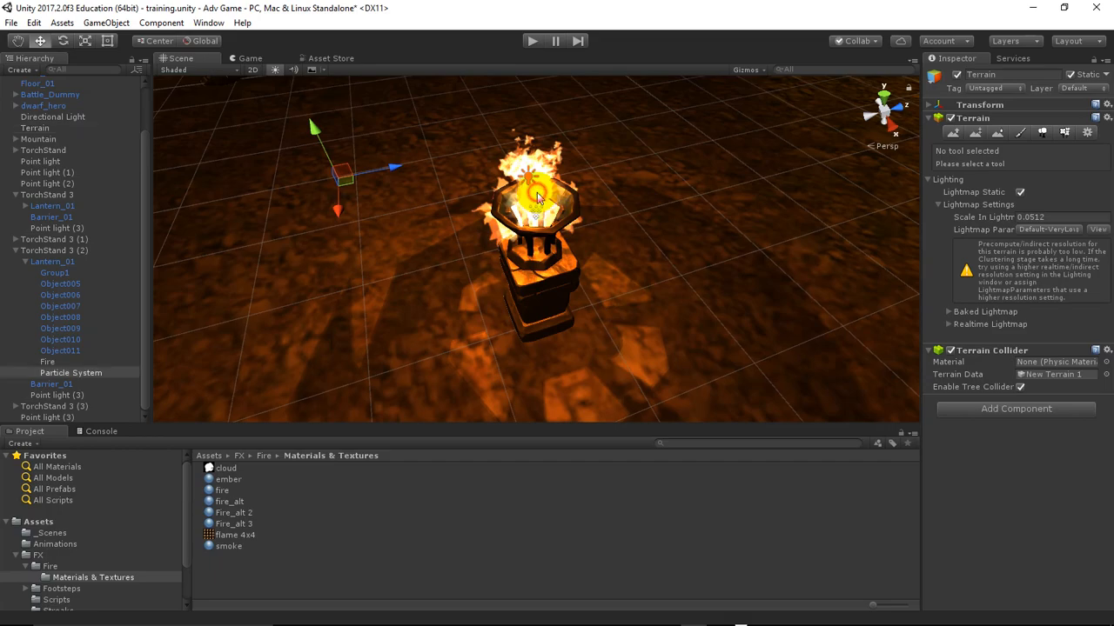
left_click(537, 198)
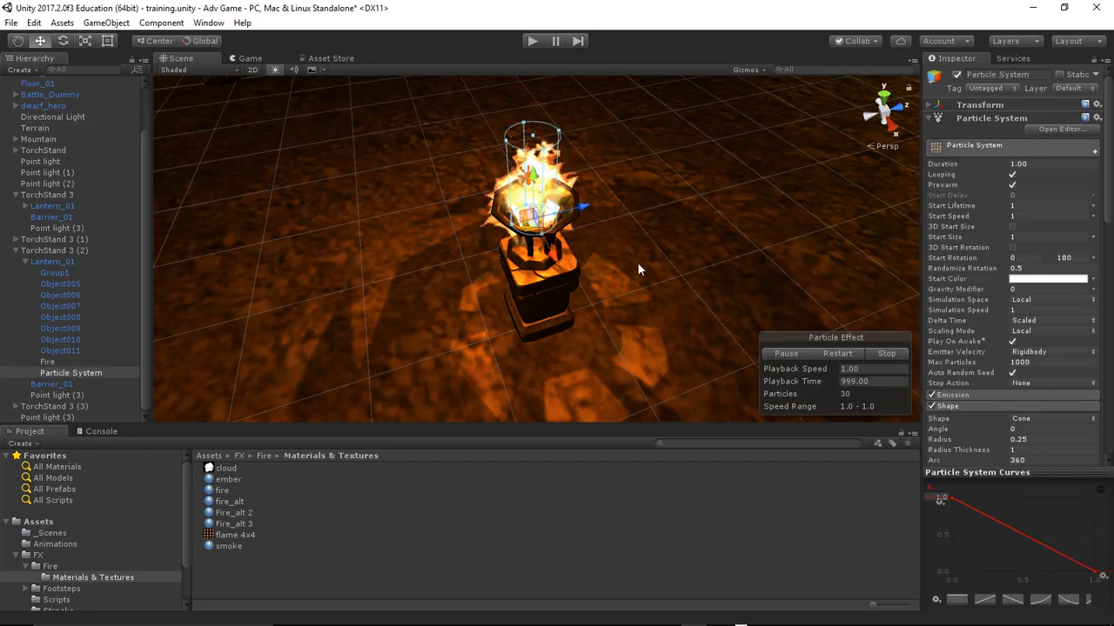